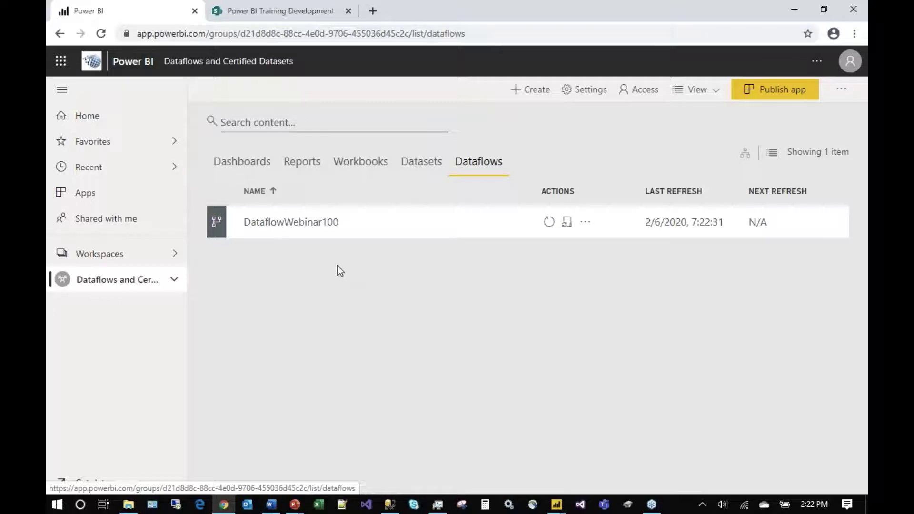
Create a new dataflow in the workspace and define its new entities from an Azure SQL database source
{"action": "left_click", "coordinate": [533, 97]}
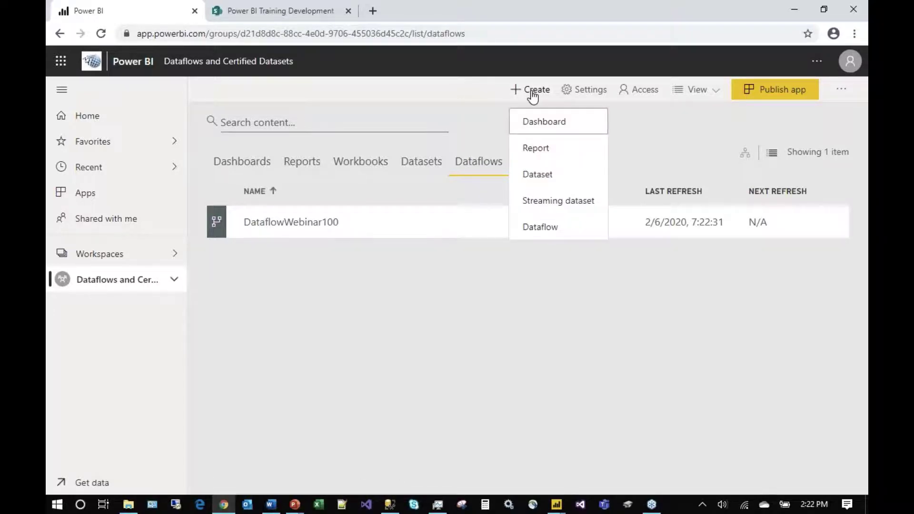
{"action": "left_click", "coordinate": [526, 232]}
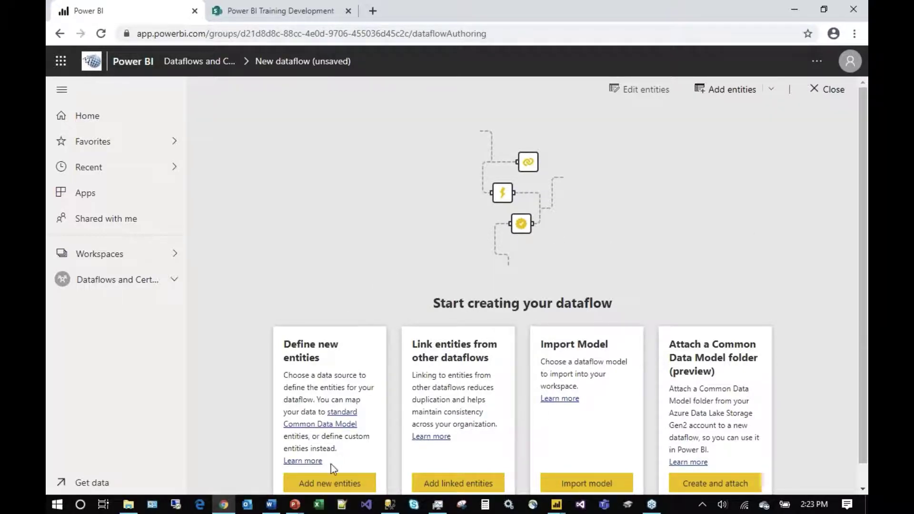
{"action": "left_click", "coordinate": [326, 483]}
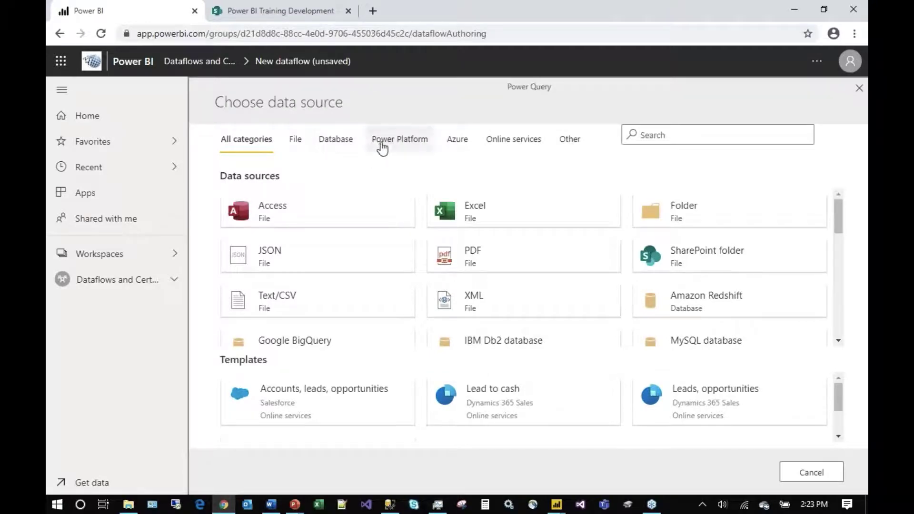
{"action": "left_click", "coordinate": [460, 145]}
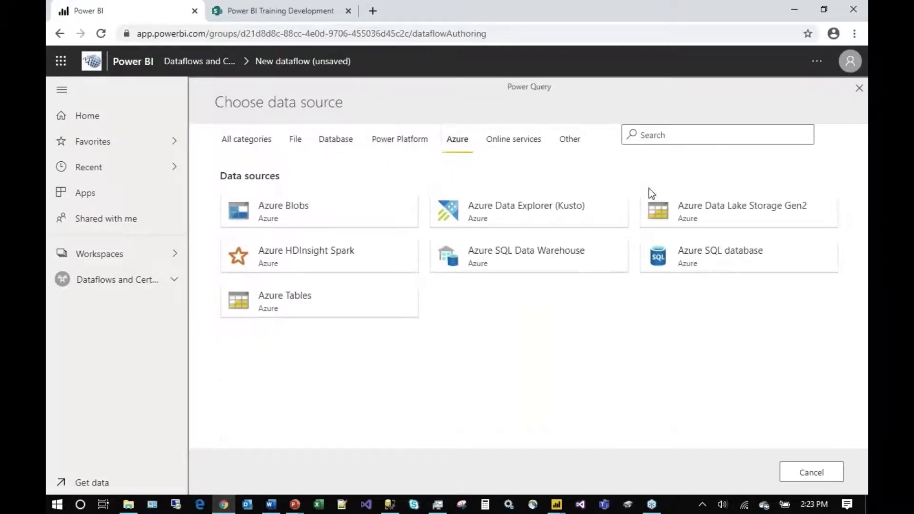
{"action": "left_click", "coordinate": [690, 257]}
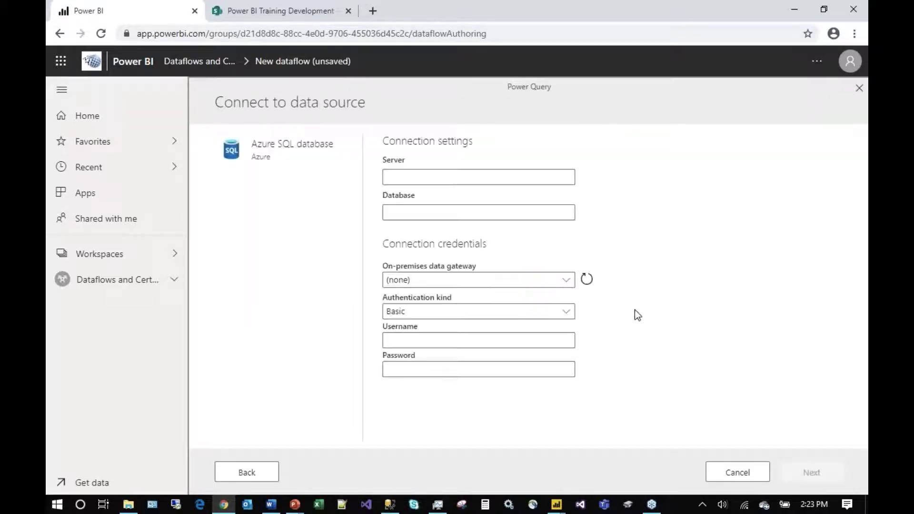
Set the connection's server to digsqldb1.database.windows.net
{"action": "key", "text": "alt+Tab"}
{"action": "key", "text": "Escape"}
{"action": "left_click", "coordinate": [507, 178]}
{"action": "type", "text": "digsqldb1.database.windows.net"}
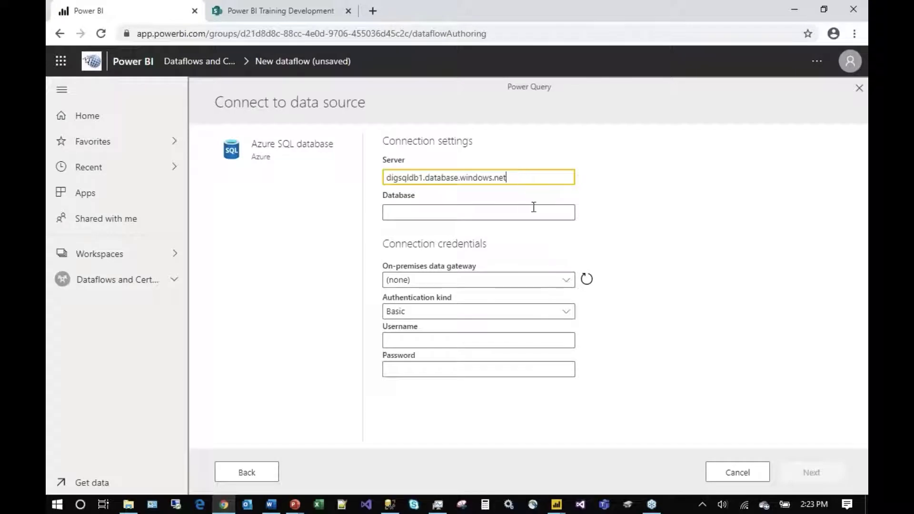
Copy the database name DIgSQLDB1 from the Word connection notes into the connection's database setting and connect to the database
{"action": "left_click", "coordinate": [533, 207]}
{"action": "key", "text": "alt+Tab"}
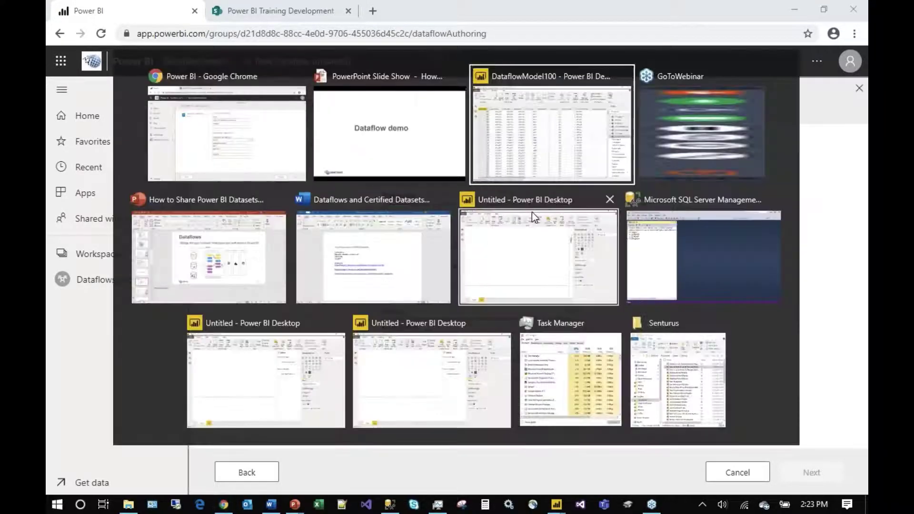
{"action": "key", "text": "Tab"}
{"action": "key", "text": "Tab"}
{"action": "key", "text": "Tab"}
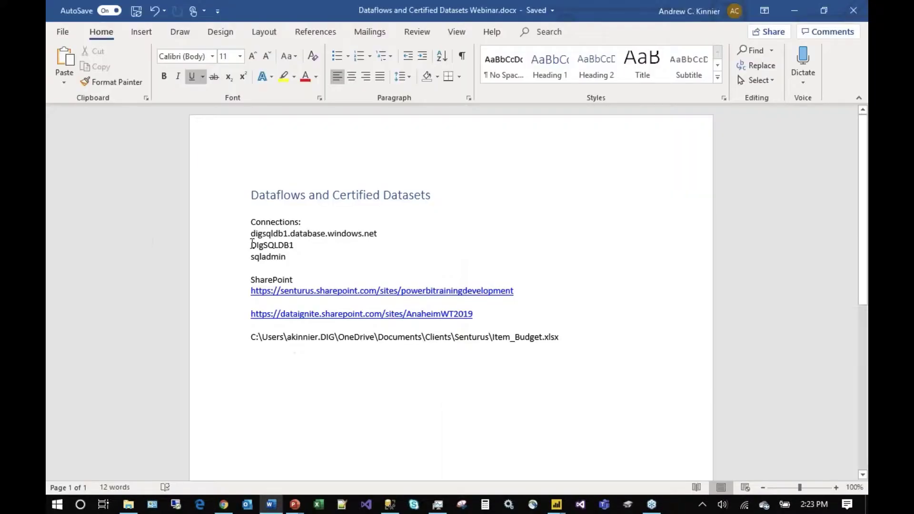
{"action": "left_click_drag", "start_coordinate": [252, 244], "coordinate": [298, 246]}
{"action": "key", "text": "ctrl+c"}
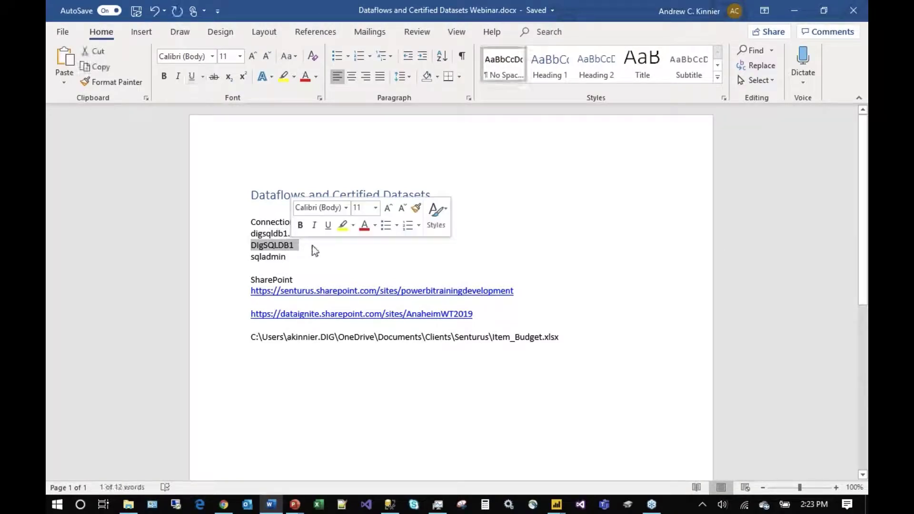
{"action": "key", "text": "alt+Tab"}
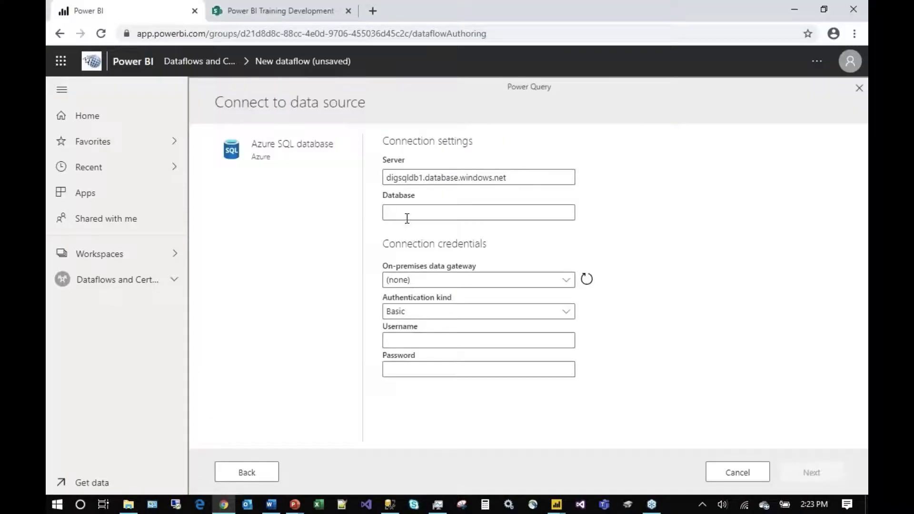
{"action": "left_click", "coordinate": [419, 213]}
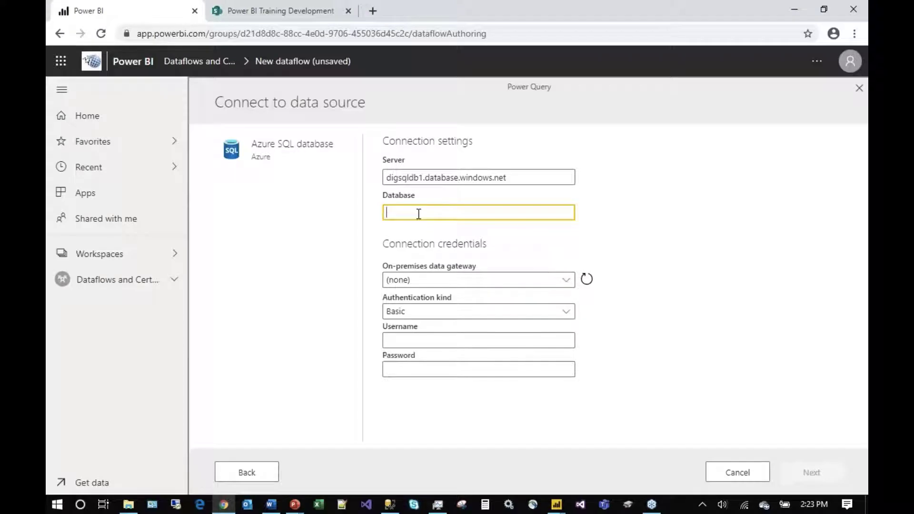
{"action": "key", "text": "ctrl+v"}
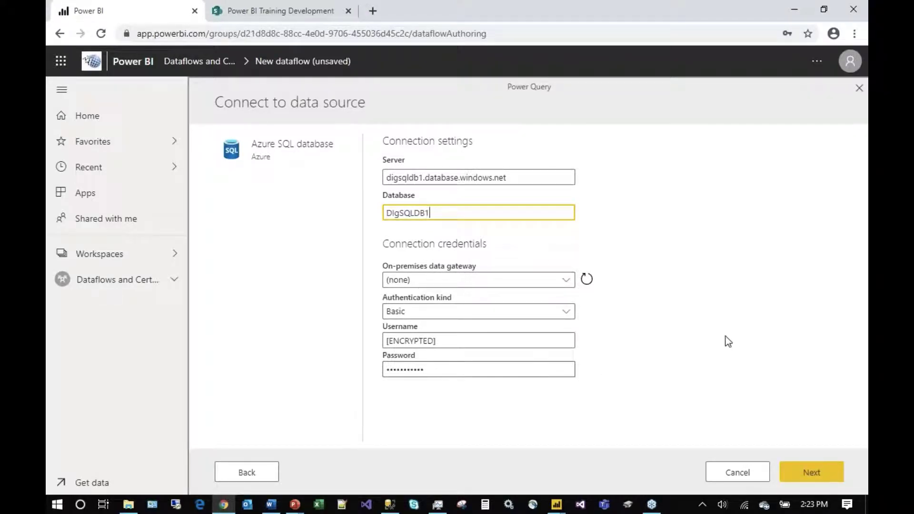
{"action": "left_click", "coordinate": [808, 472]}
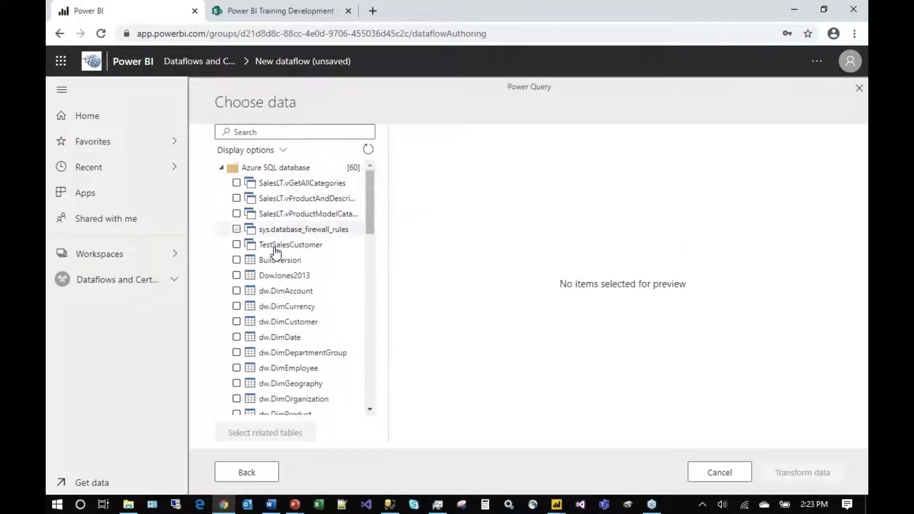
Select dw.DimCustomer, dw.DimDate, dw.DimProduct, dw.DimProductCategory, dw.DimProductSubcategory and dw.FactInternetSales, and load them into the query editor for transformation
{"action": "scroll", "coordinate": [295, 363], "scroll_direction": "down", "scroll_amount": 1}
{"action": "scroll", "coordinate": [305, 343], "scroll_direction": "down", "scroll_amount": 2}
{"action": "scroll", "coordinate": [301, 337], "scroll_direction": "up", "scroll_amount": 1}
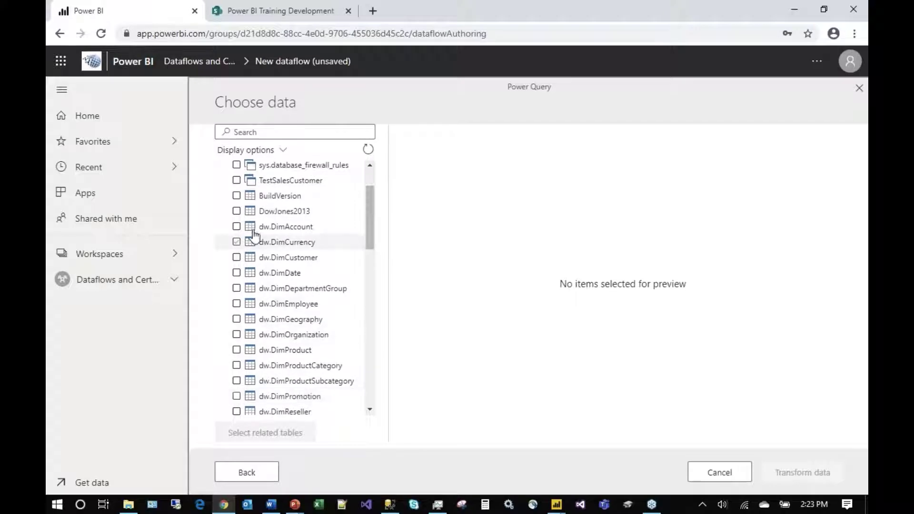
{"action": "left_click", "coordinate": [237, 259]}
{"action": "left_click", "coordinate": [236, 274]}
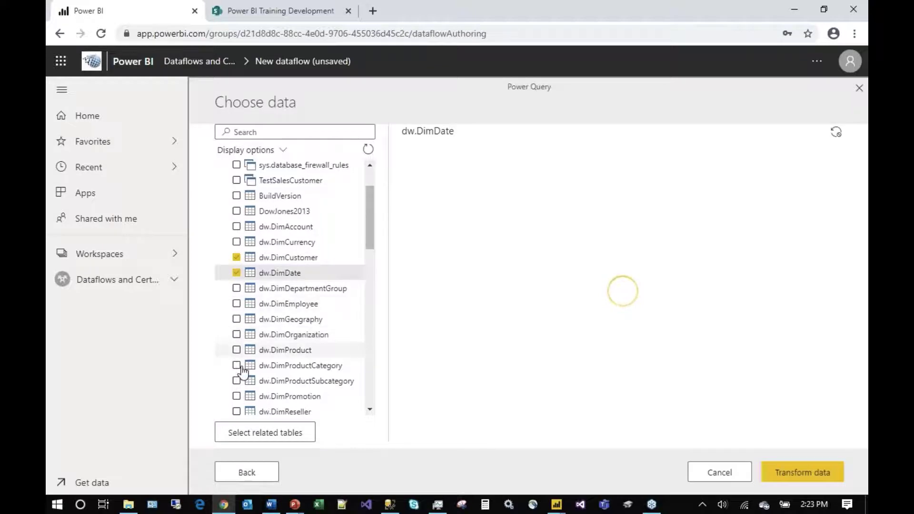
{"action": "left_click", "coordinate": [237, 350]}
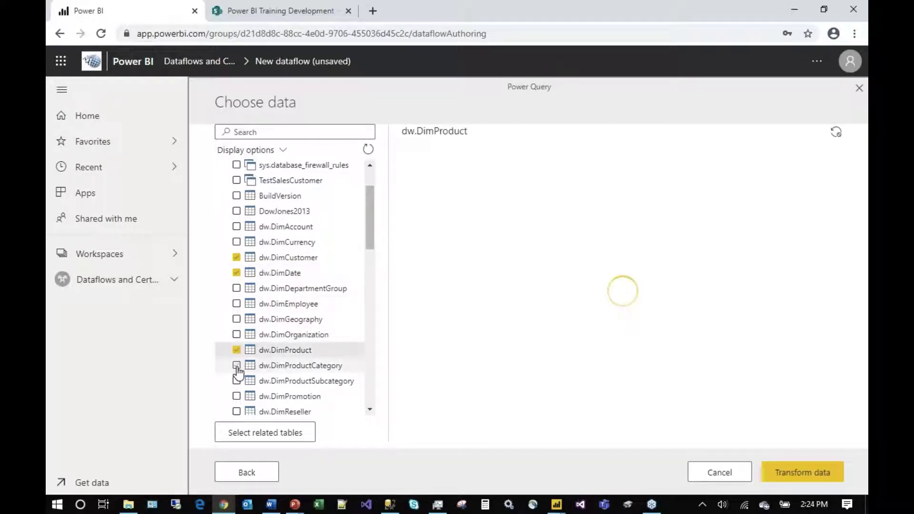
{"action": "left_click", "coordinate": [237, 366]}
{"action": "left_click", "coordinate": [236, 382]}
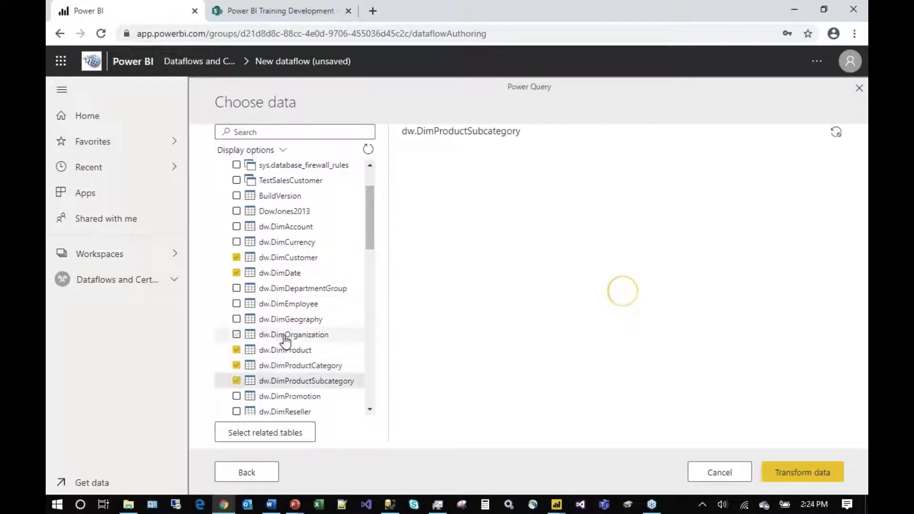
{"action": "scroll", "coordinate": [288, 335], "scroll_direction": "down", "scroll_amount": 4}
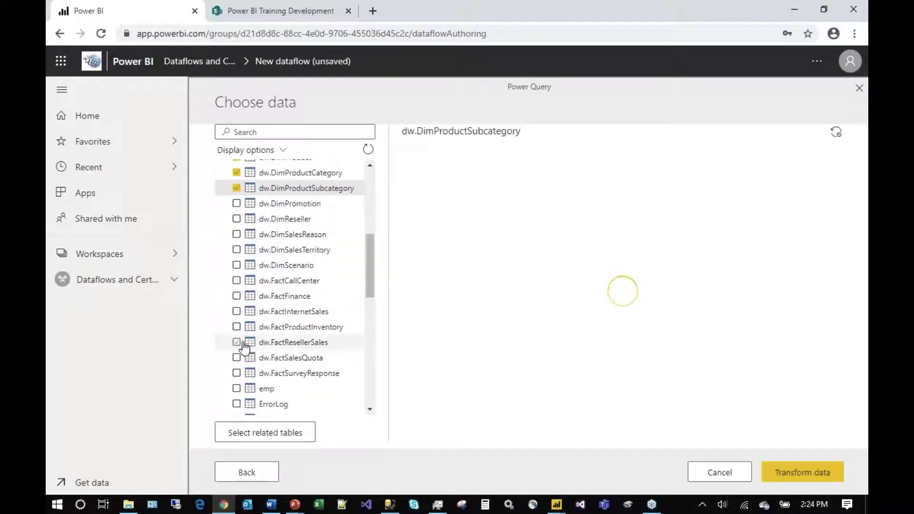
{"action": "left_click", "coordinate": [238, 312]}
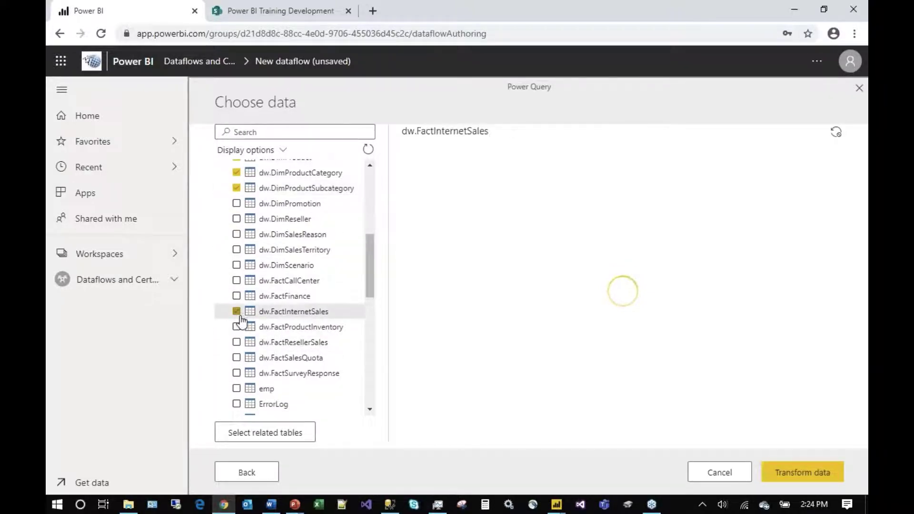
{"action": "left_click", "coordinate": [791, 476]}
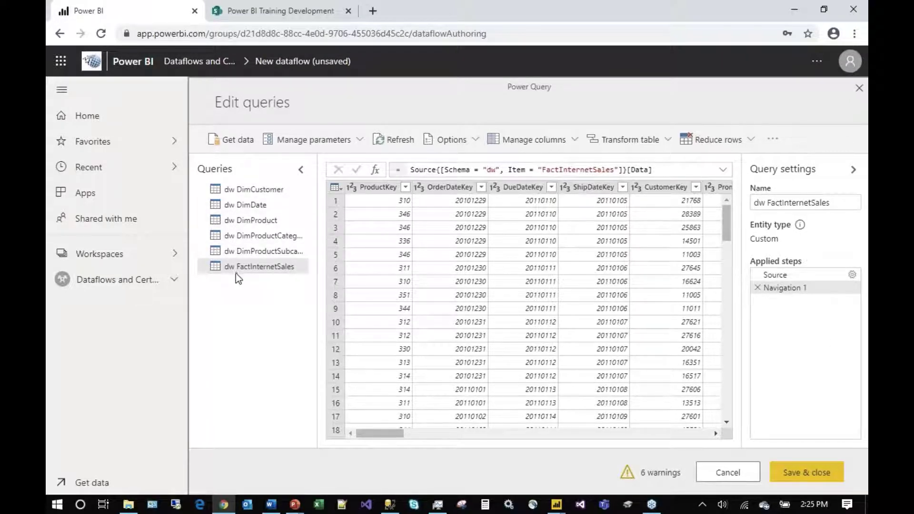
Merge the FirstName, MiddleName and LastName columns of the dw DimCustomer query with a Space separator into a column named FullName
{"action": "left_click", "coordinate": [252, 189]}
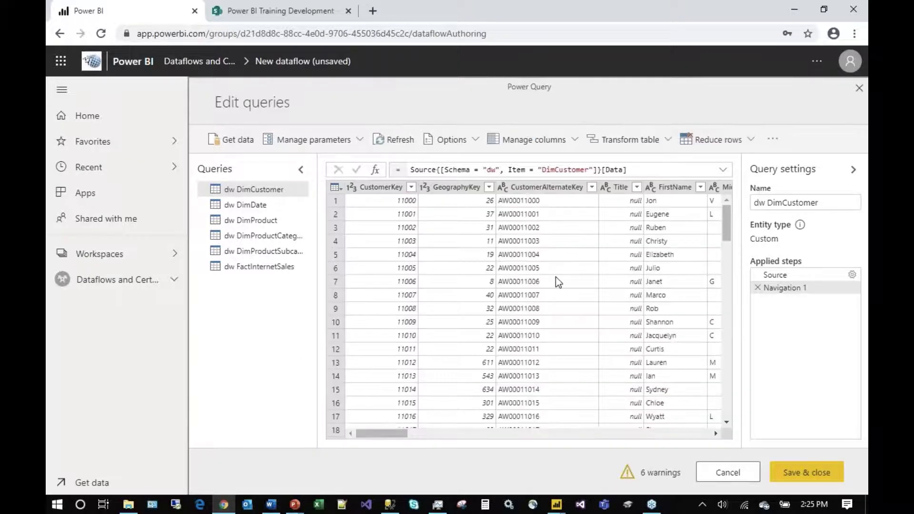
{"action": "left_click_drag", "start_coordinate": [383, 432], "coordinate": [413, 432]}
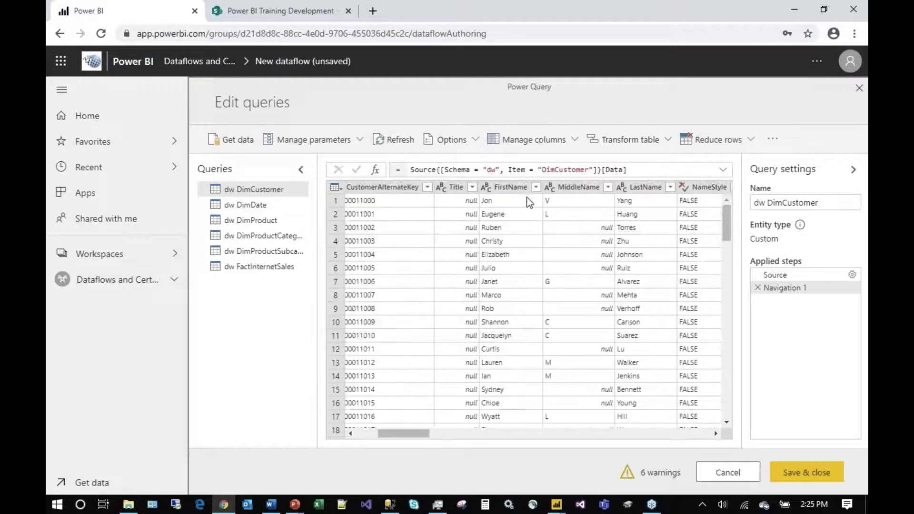
{"action": "left_click", "coordinate": [512, 188]}
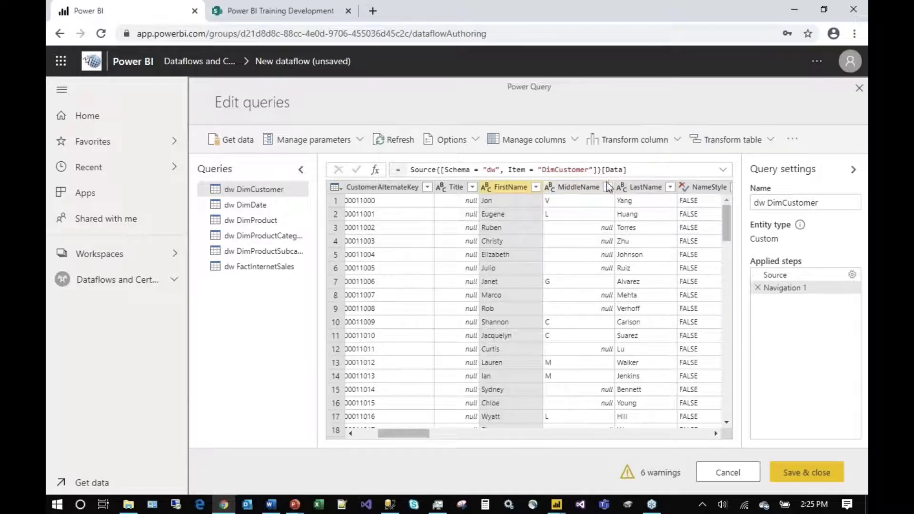
{"action": "left_click", "coordinate": [638, 186], "text": "shift"}
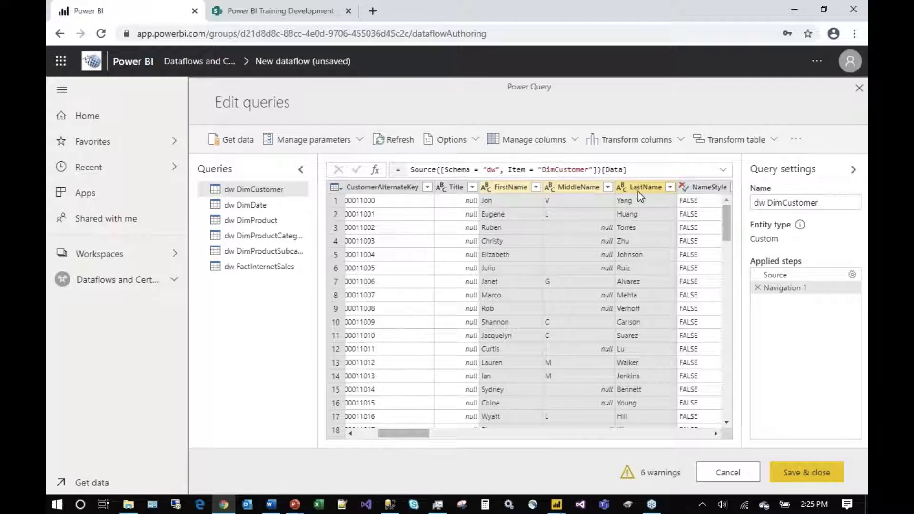
{"action": "left_click", "coordinate": [647, 145]}
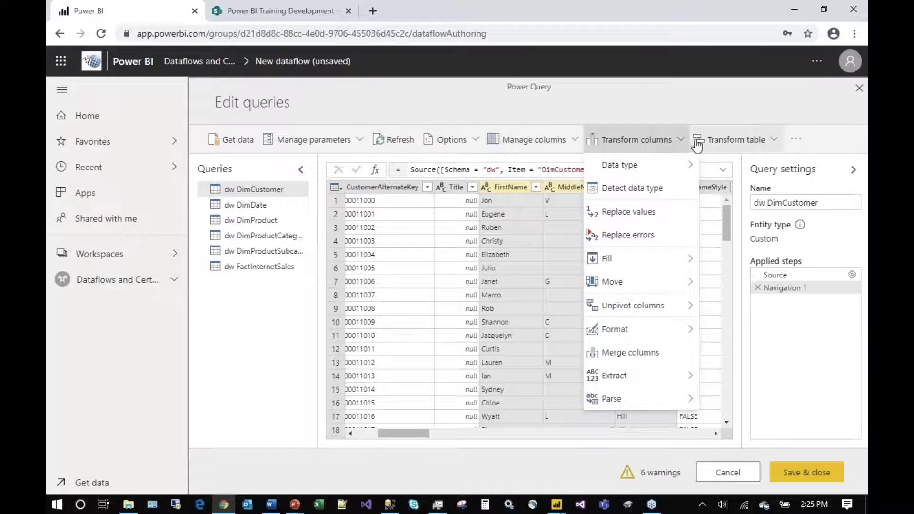
{"action": "left_click", "coordinate": [540, 145]}
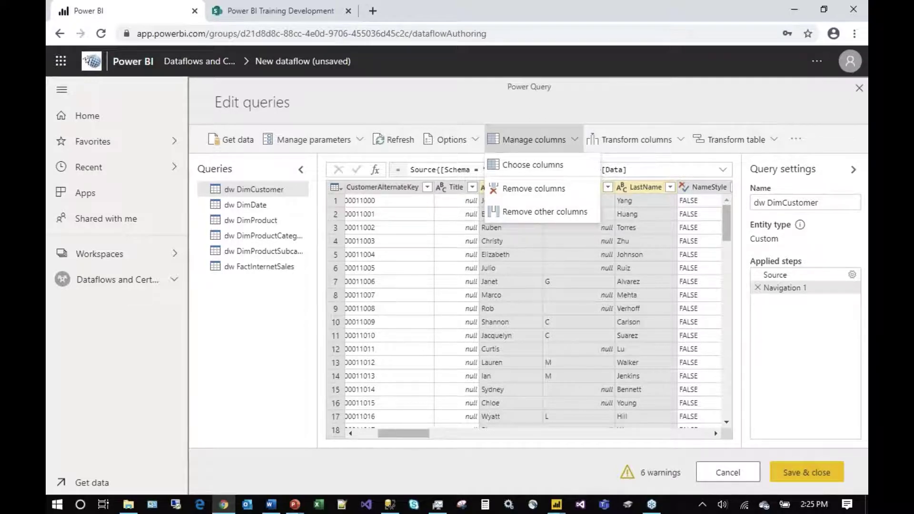
{"action": "left_click", "coordinate": [626, 110]}
{"action": "right_click", "coordinate": [506, 186]}
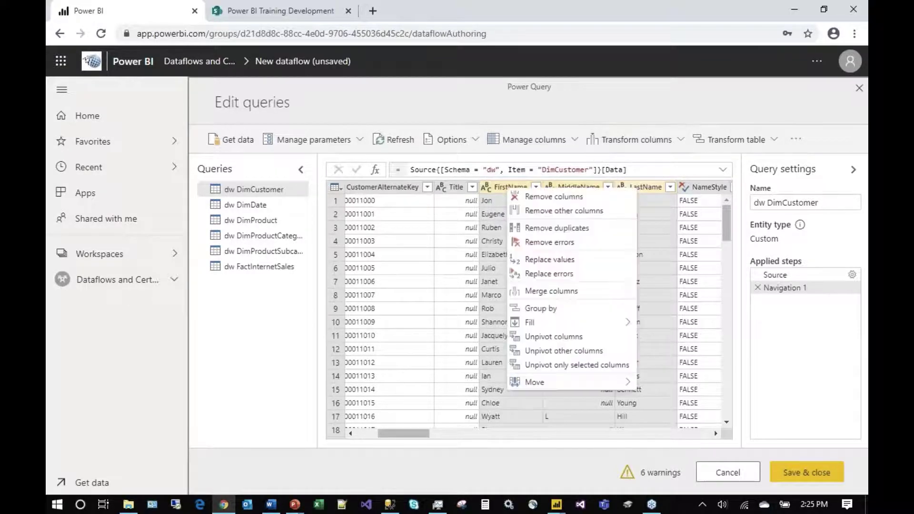
{"action": "left_click", "coordinate": [541, 292]}
{"action": "left_click", "coordinate": [416, 286]}
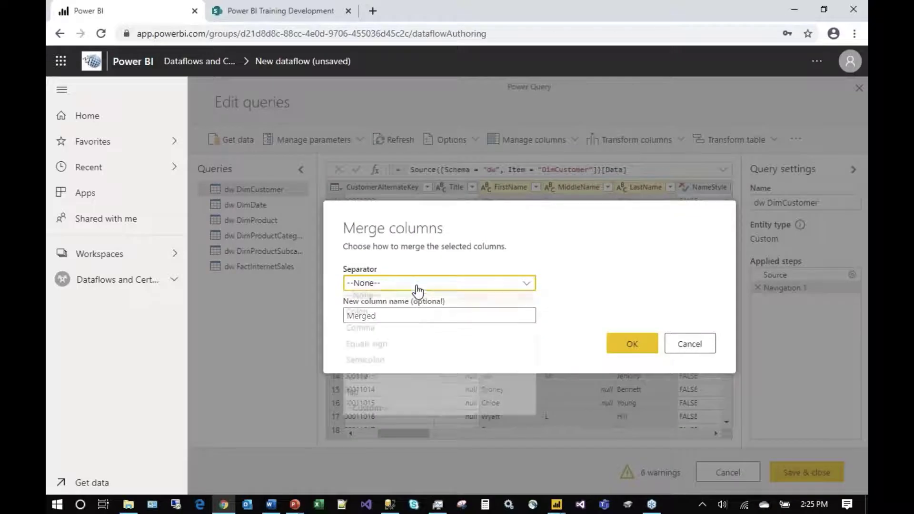
{"action": "left_click", "coordinate": [368, 381]}
{"action": "left_click", "coordinate": [407, 315]}
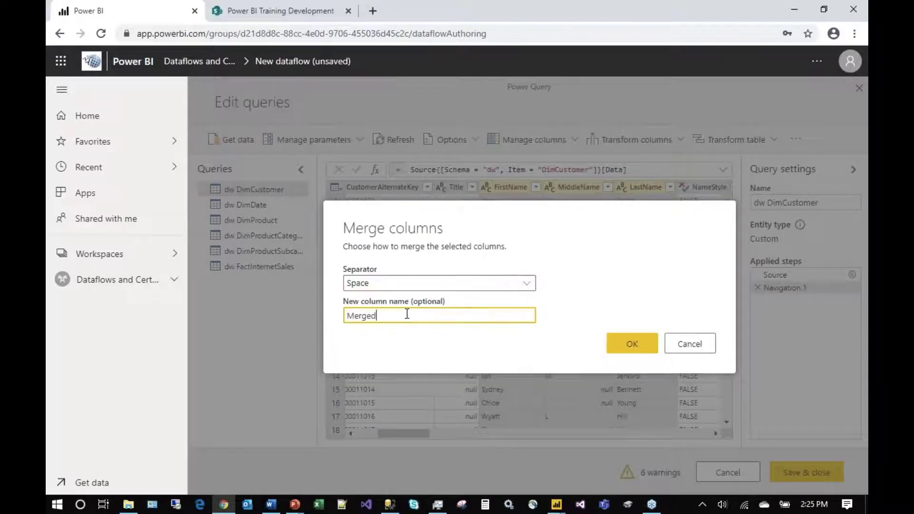
{"action": "double_click", "coordinate": [357, 316]}
{"action": "type", "text": "FullName"}
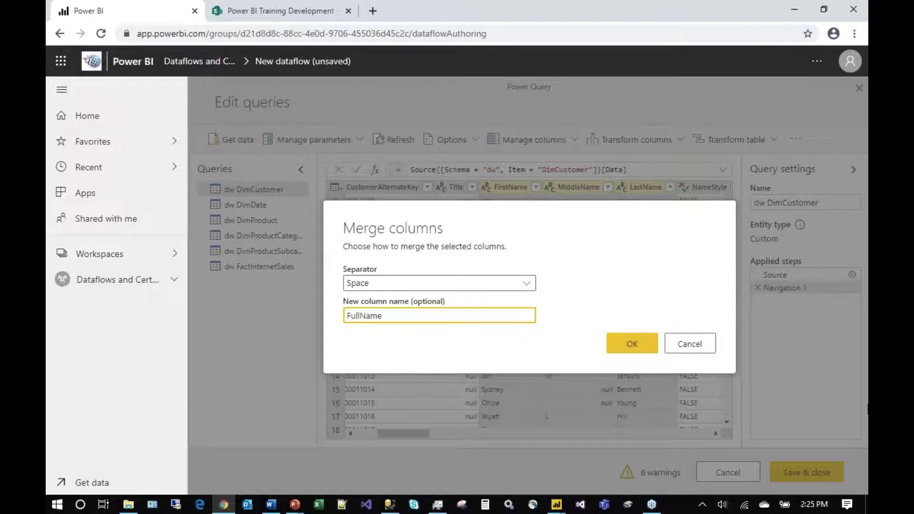
{"action": "left_click", "coordinate": [647, 344]}
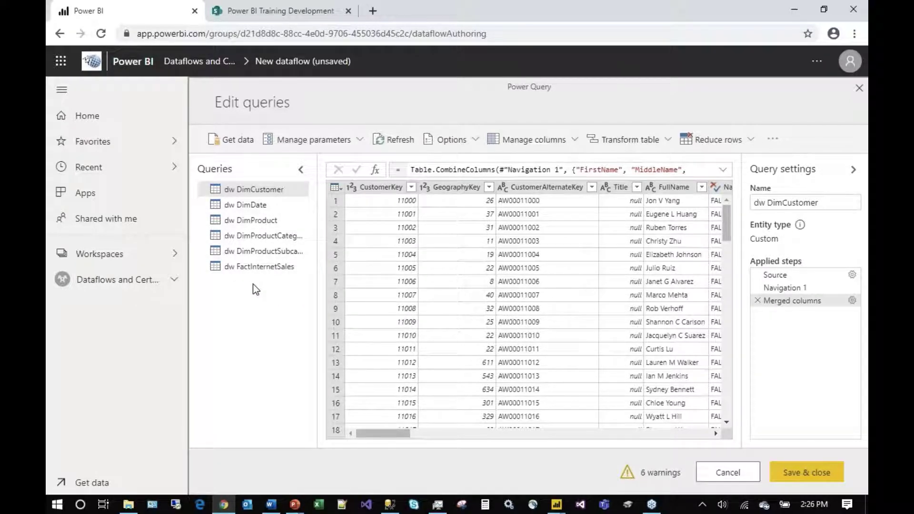
{"action": "left_click", "coordinate": [227, 141]}
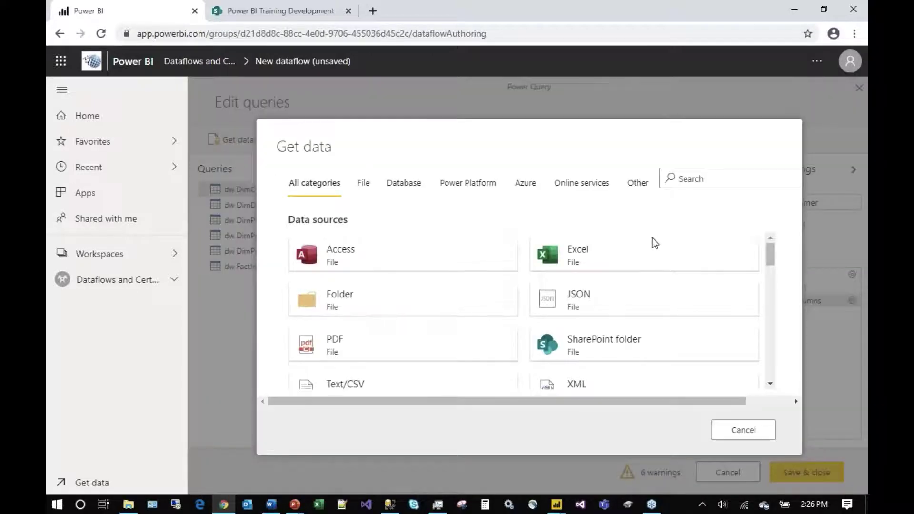
{"action": "left_click", "coordinate": [626, 346]}
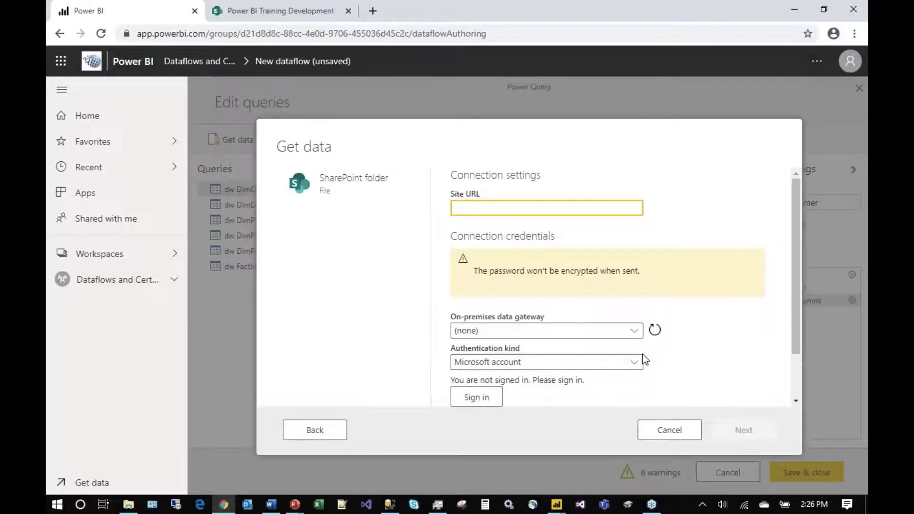
{"action": "key", "text": "alt+Tab"}
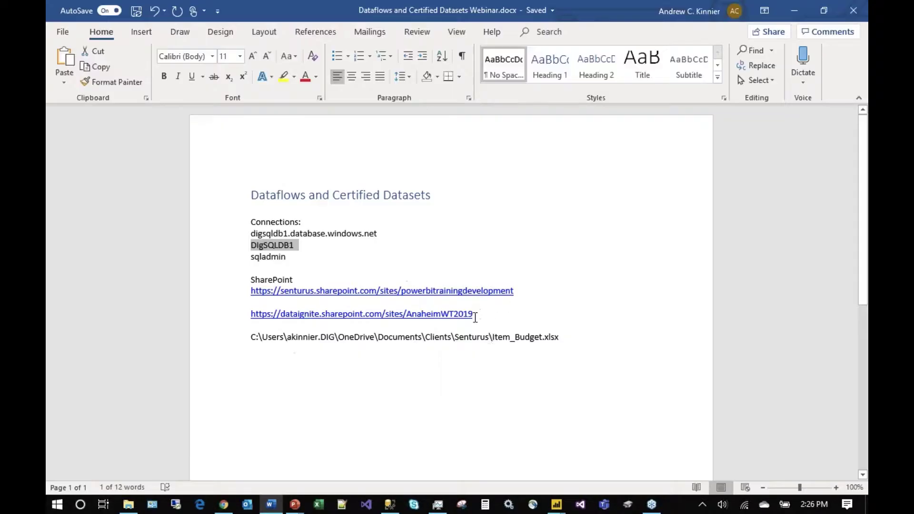
{"action": "left_click_drag", "start_coordinate": [471, 312], "coordinate": [251, 311]}
{"action": "key", "text": "ctrl+c"}
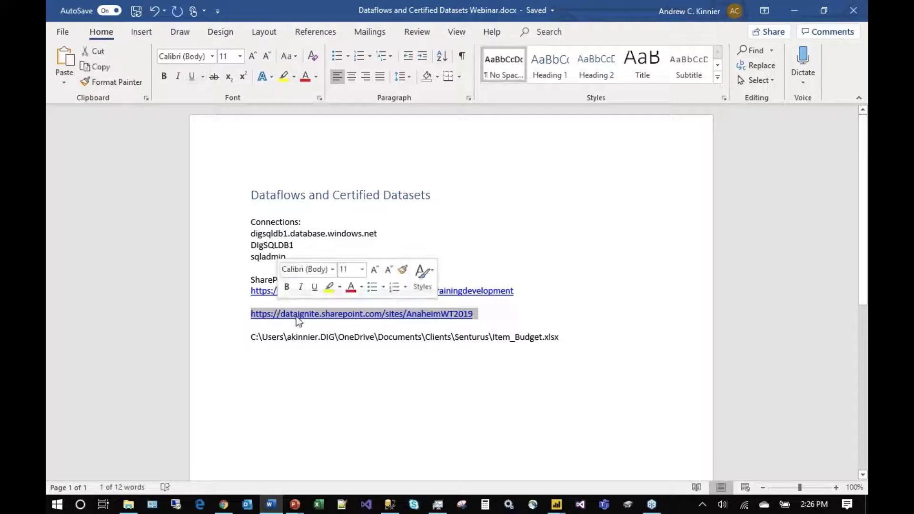
{"action": "key", "text": "alt+Tab"}
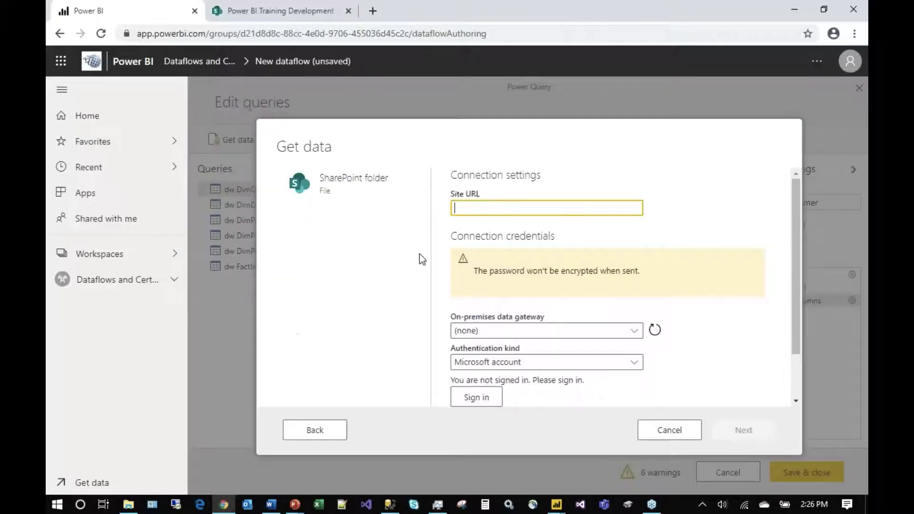
{"action": "key", "text": "ctrl+v"}
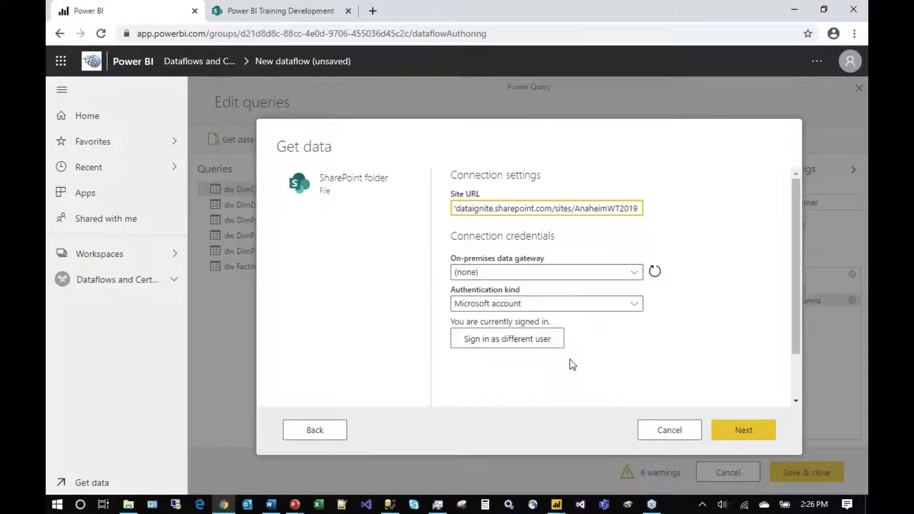
{"action": "left_click", "coordinate": [765, 433]}
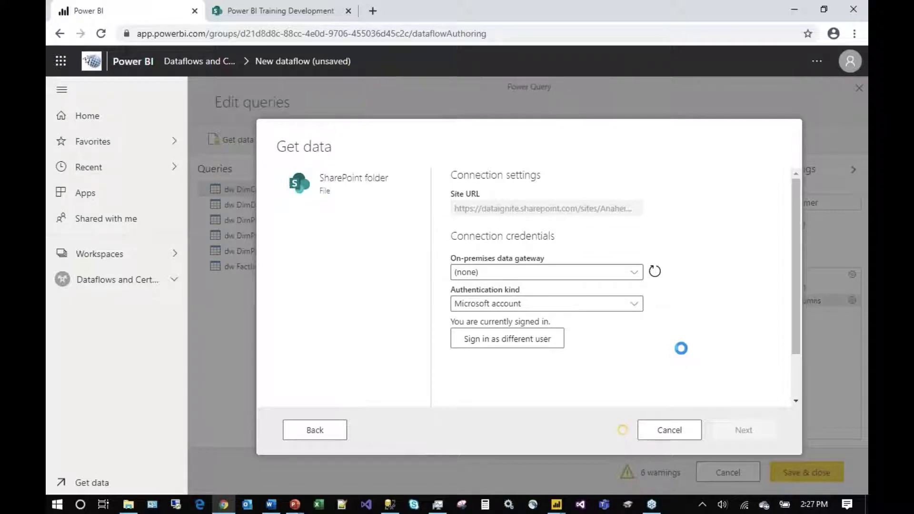
Examine the Item_Budget.xlsx workbook on the Power BI Training Development SharePoint site, and return to the Power BI dataflow
{"action": "left_click", "coordinate": [229, 11]}
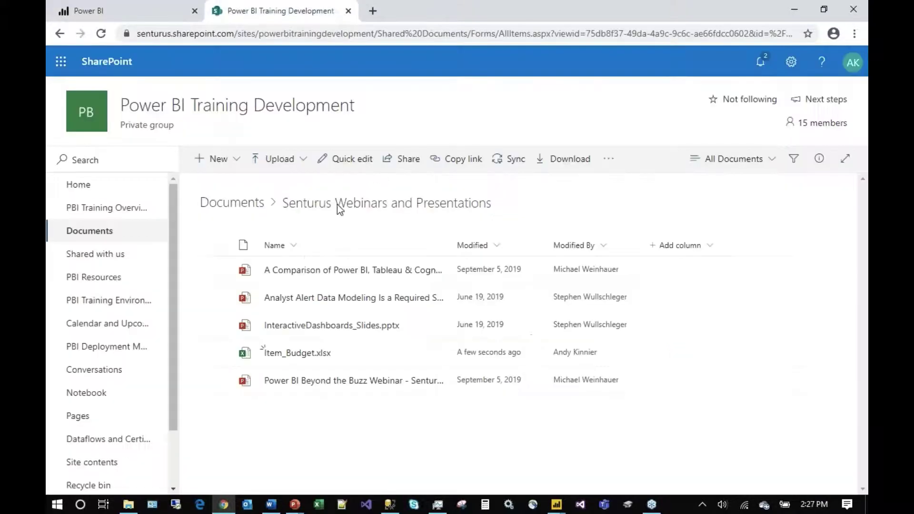
{"action": "left_click", "coordinate": [302, 352]}
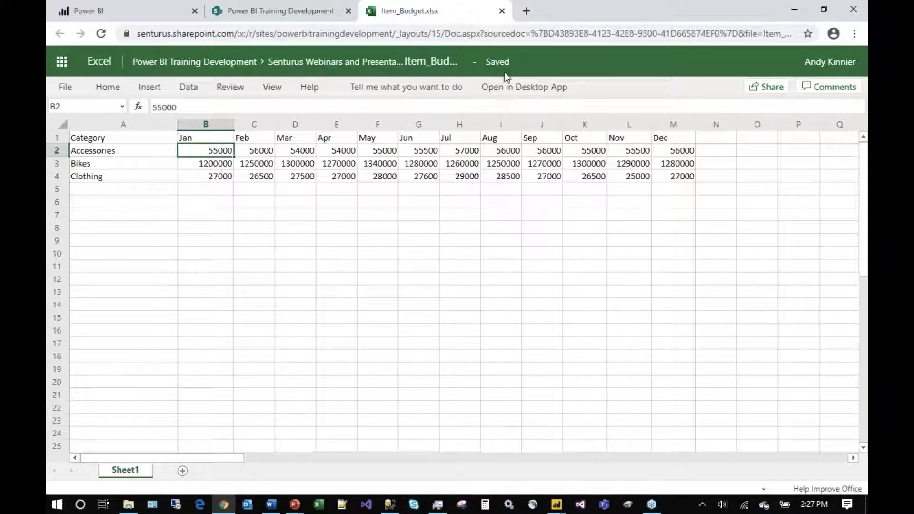
{"action": "left_click", "coordinate": [152, 10]}
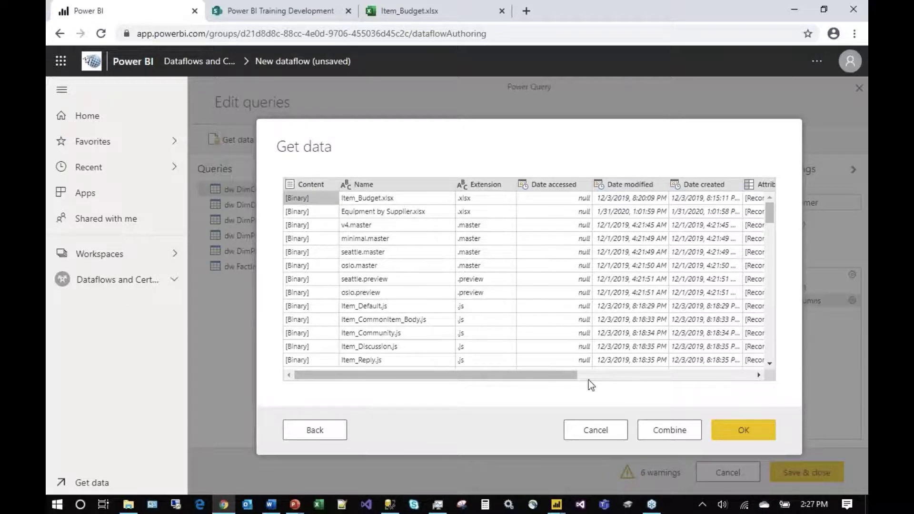
Load the SharePoint file list into the query editor and open the binary content of Item_Budget.xlsx as an Excel workbook
{"action": "left_click", "coordinate": [731, 434]}
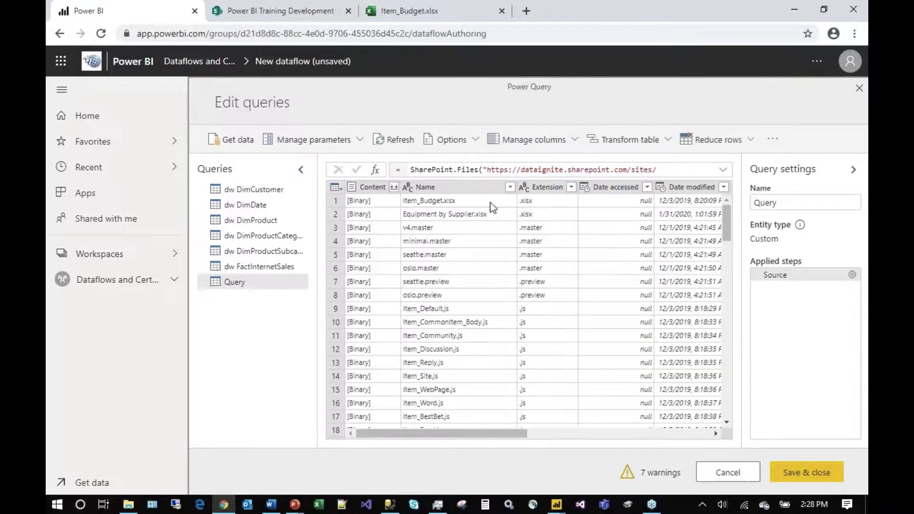
{"action": "left_click", "coordinate": [358, 218]}
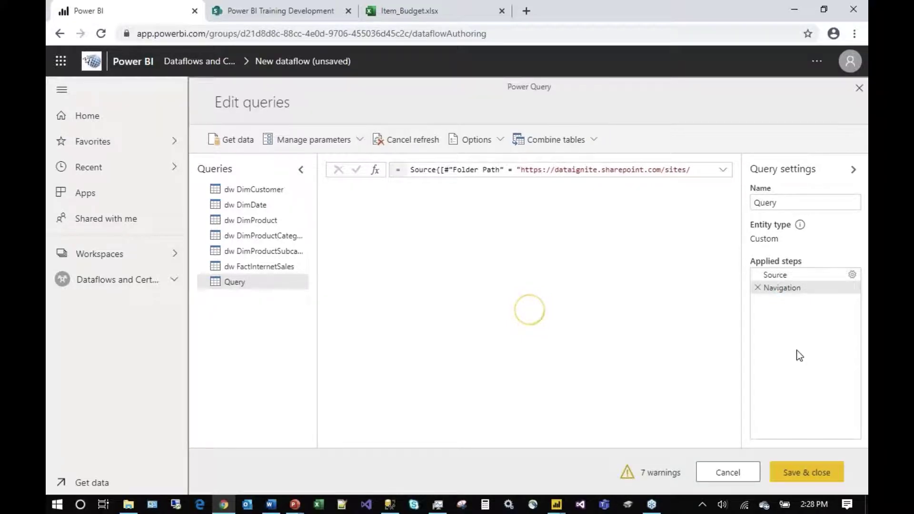
{"action": "left_click", "coordinate": [780, 276]}
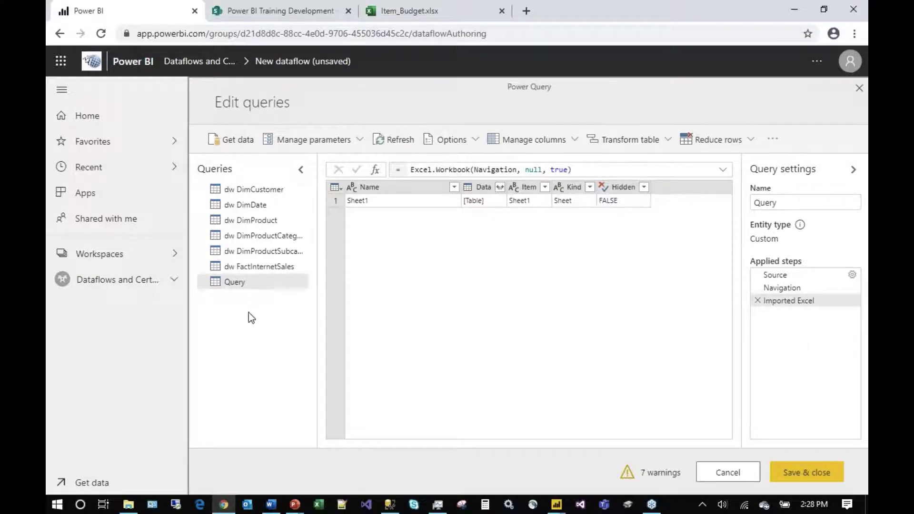
Review the M code of the new SharePoint query in the Advanced editor, and close it without changes
{"action": "right_click", "coordinate": [266, 281]}
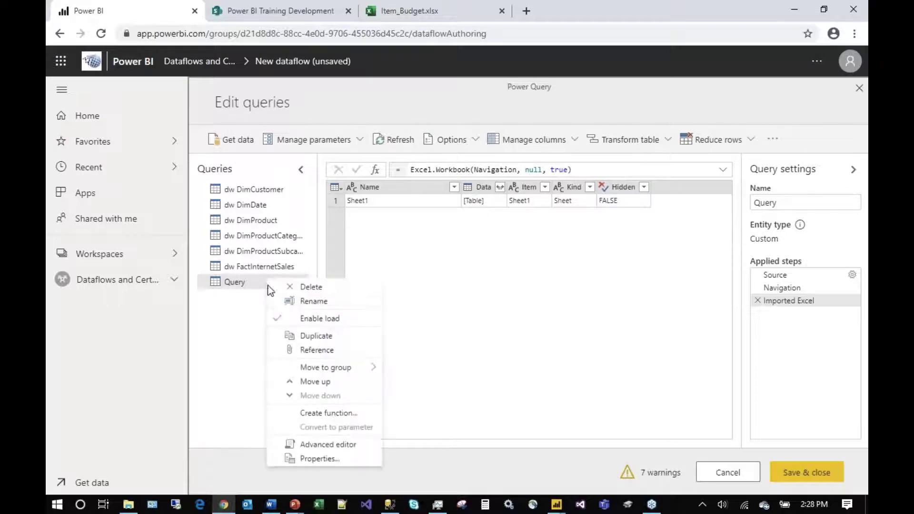
{"action": "left_click", "coordinate": [324, 445]}
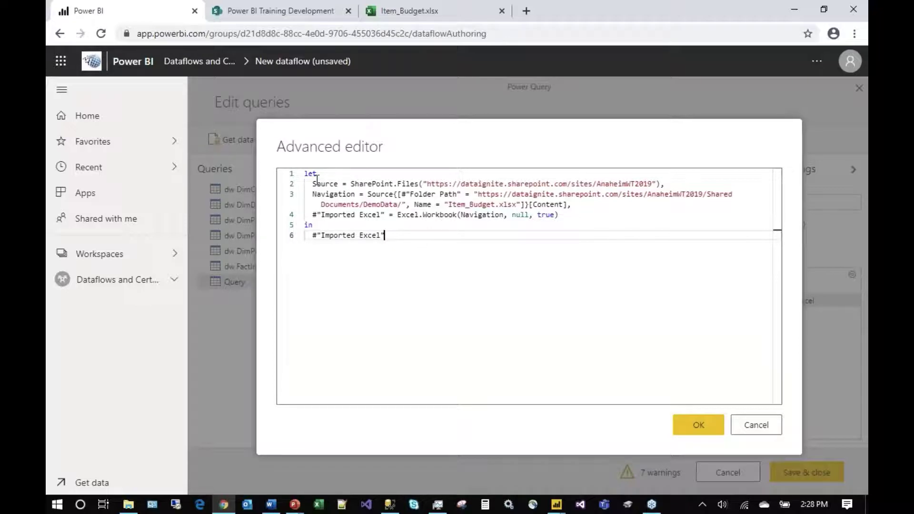
{"action": "left_click", "coordinate": [757, 426]}
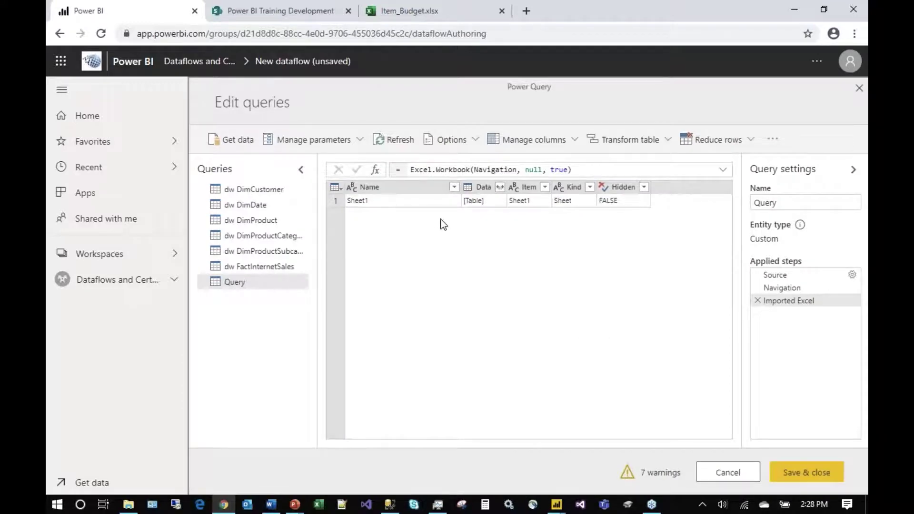
Expand all columns of the Data table column with the original column name as prefix, and use the first row as headers
{"action": "left_click", "coordinate": [499, 188]}
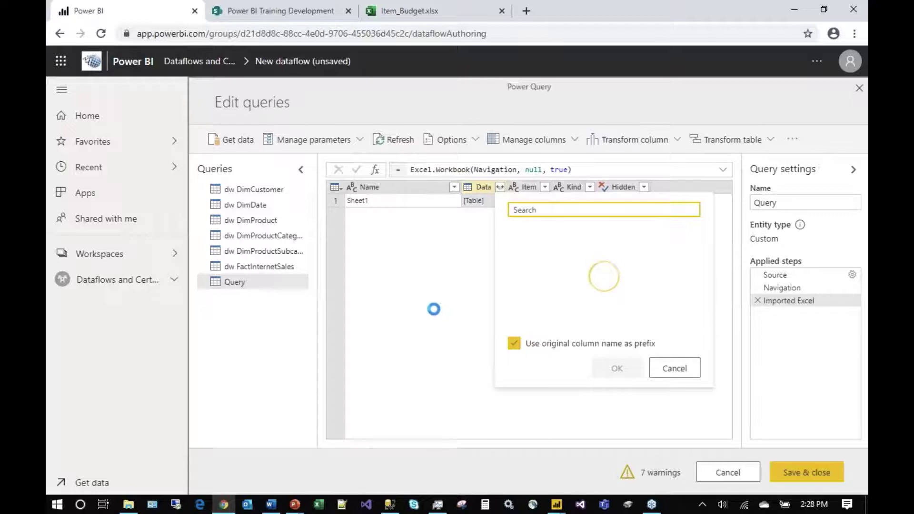
{"action": "left_click", "coordinate": [632, 373]}
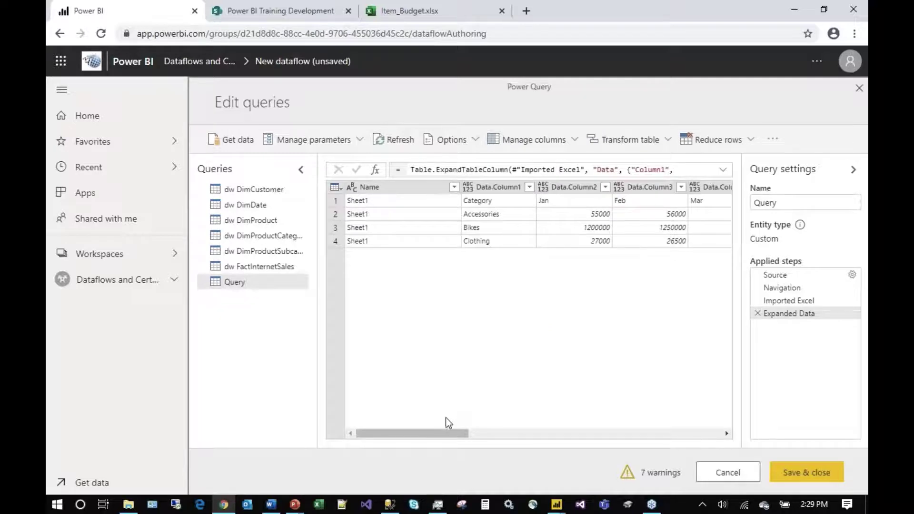
{"action": "left_click_drag", "start_coordinate": [450, 433], "coordinate": [430, 426]}
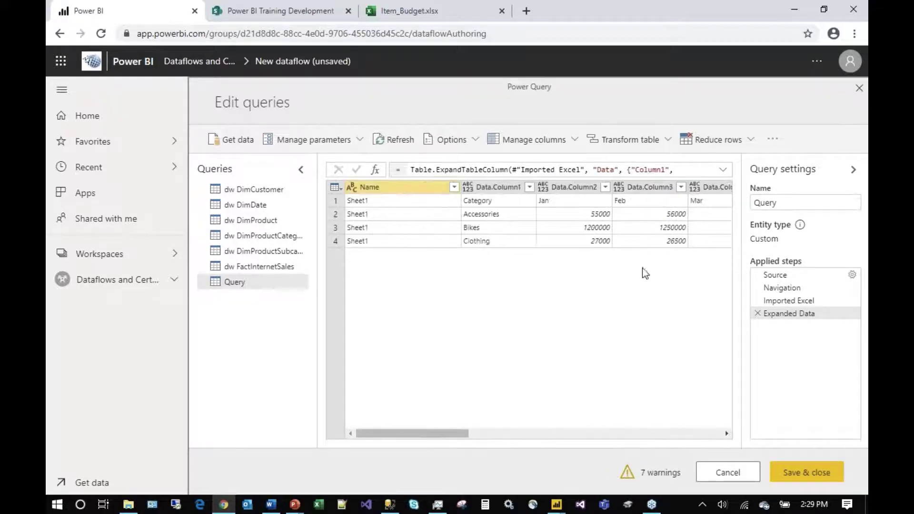
{"action": "left_click", "coordinate": [627, 146]}
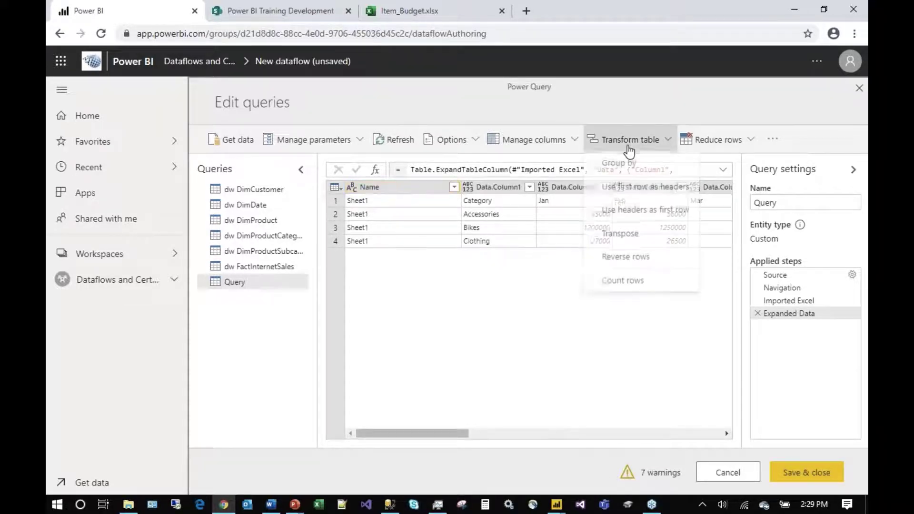
{"action": "left_click", "coordinate": [642, 190]}
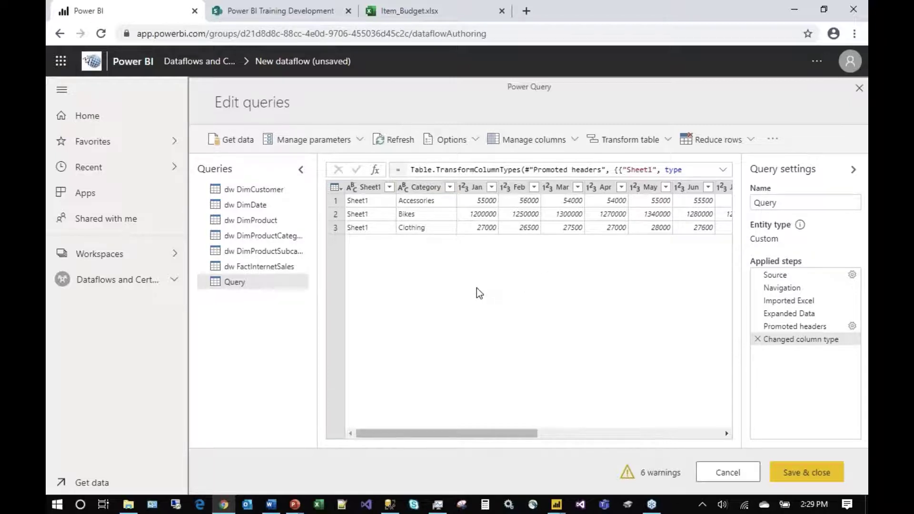
Remove the Sheet1_1, Sheet, false and Sheet1 columns from the budget query
{"action": "left_click", "coordinate": [470, 190]}
{"action": "left_click_drag", "start_coordinate": [498, 434], "coordinate": [646, 433]}
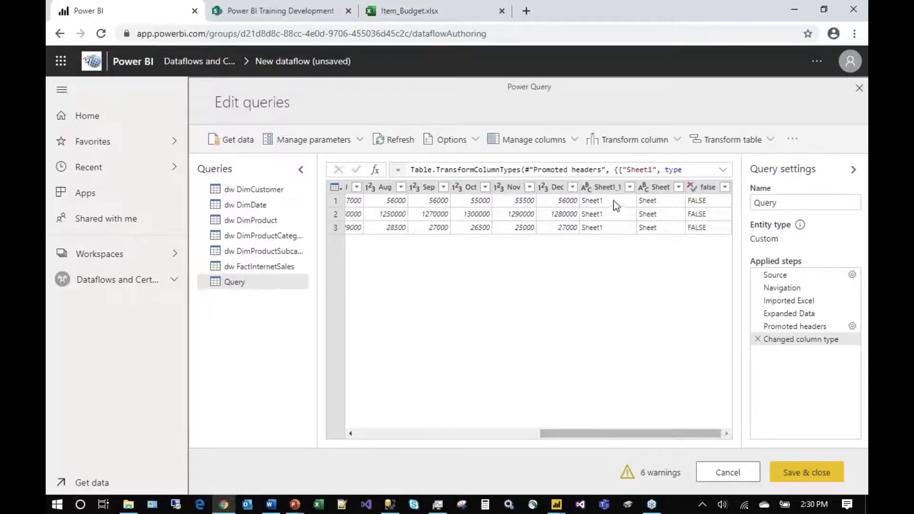
{"action": "left_click", "coordinate": [612, 186]}
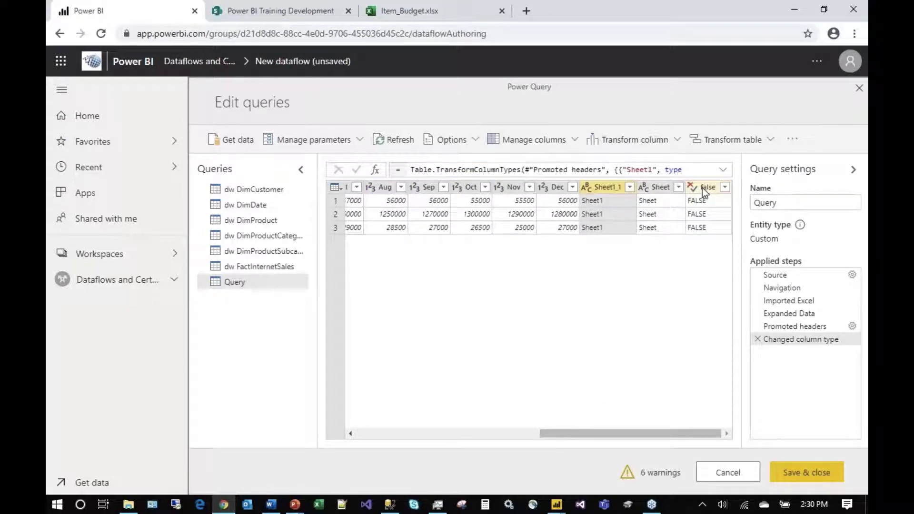
{"action": "left_click", "coordinate": [701, 187], "text": "shift"}
{"action": "right_click", "coordinate": [714, 190]}
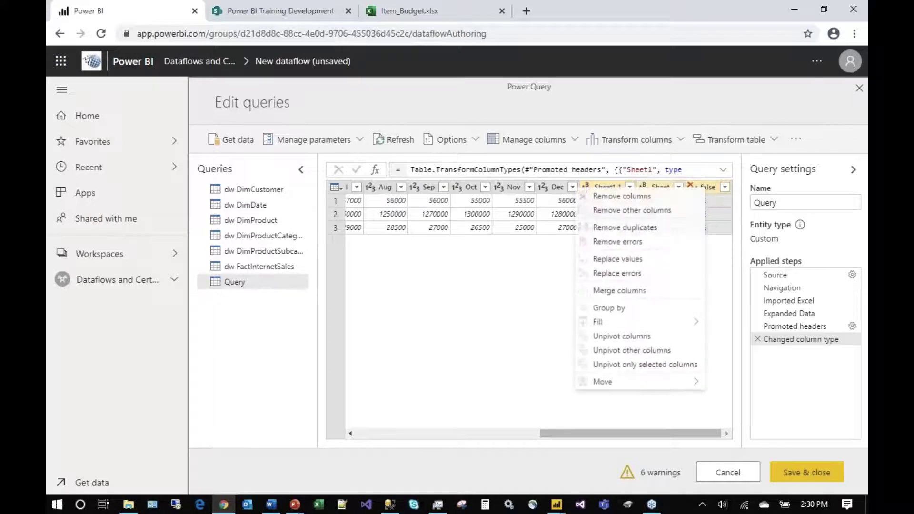
{"action": "left_click", "coordinate": [620, 197]}
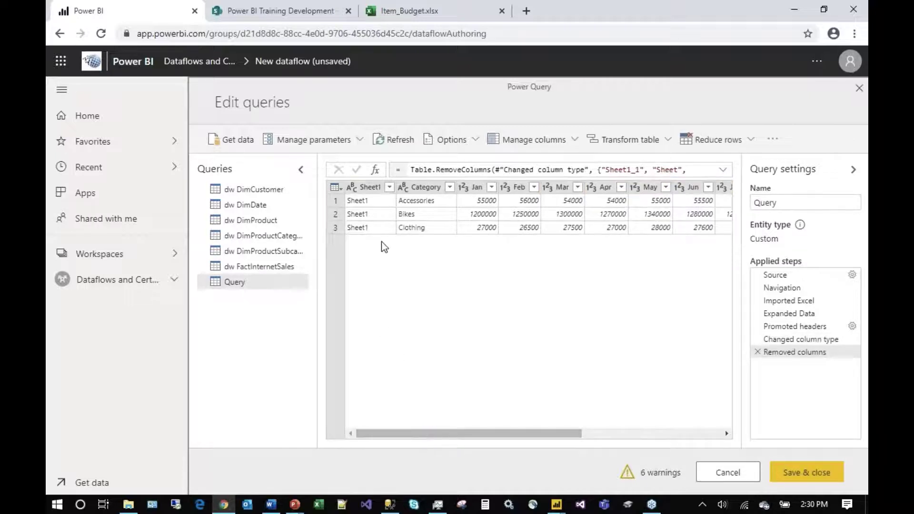
{"action": "right_click", "coordinate": [364, 188]}
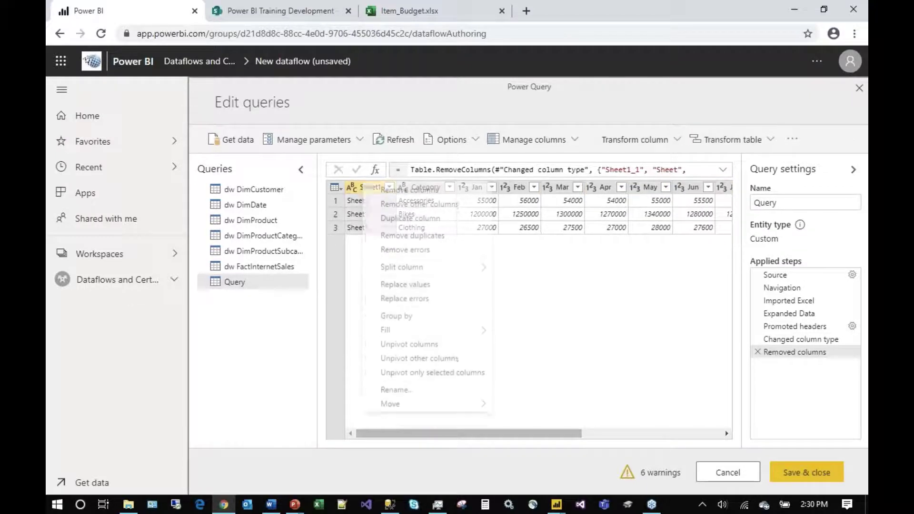
{"action": "left_click", "coordinate": [402, 193]}
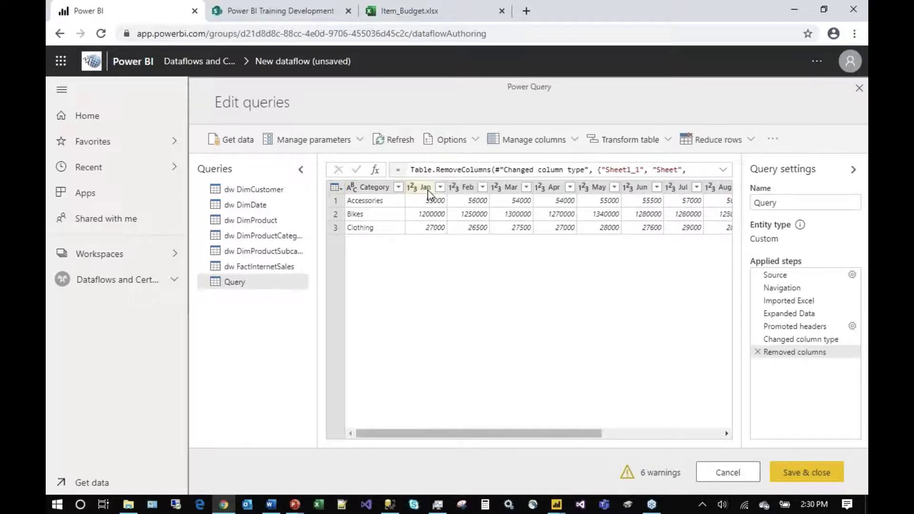
Unpivot the Jan through Dec columns of the budget query
{"action": "left_click", "coordinate": [426, 188]}
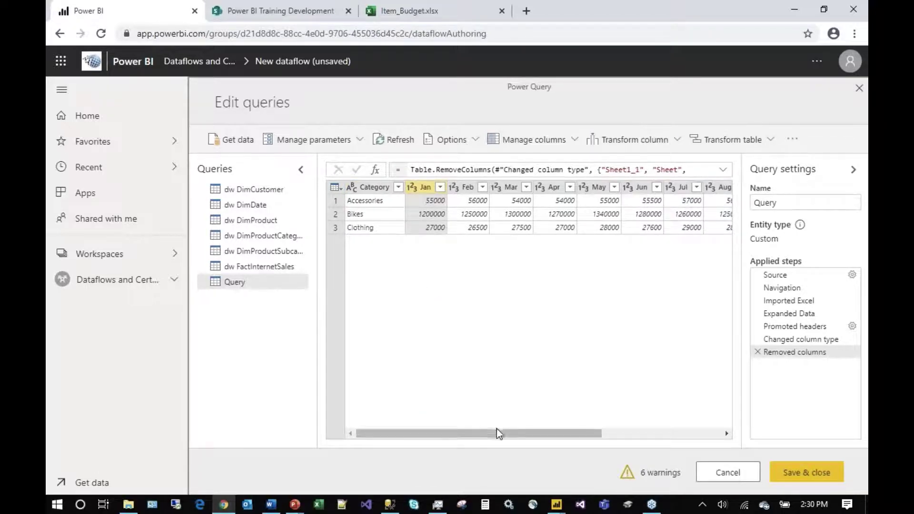
{"action": "left_click_drag", "start_coordinate": [490, 432], "coordinate": [656, 432]}
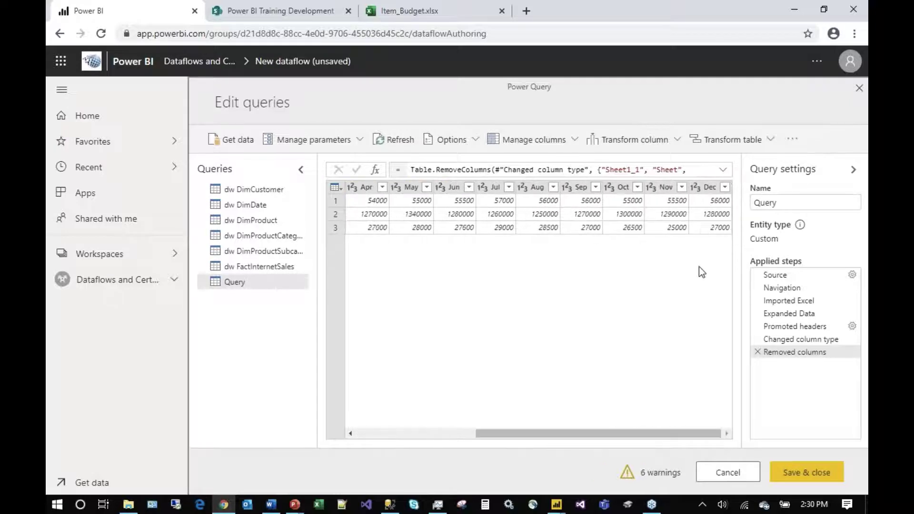
{"action": "left_click", "coordinate": [711, 188], "text": "shift"}
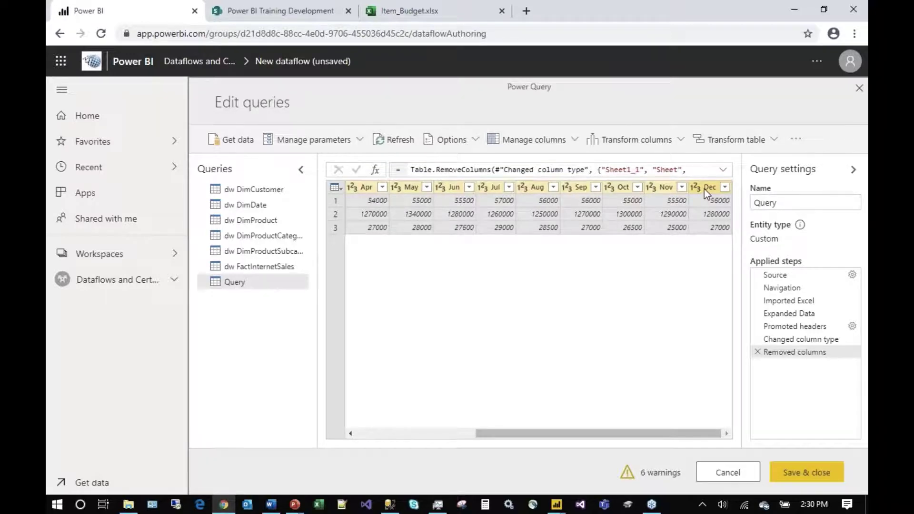
{"action": "right_click", "coordinate": [703, 190]}
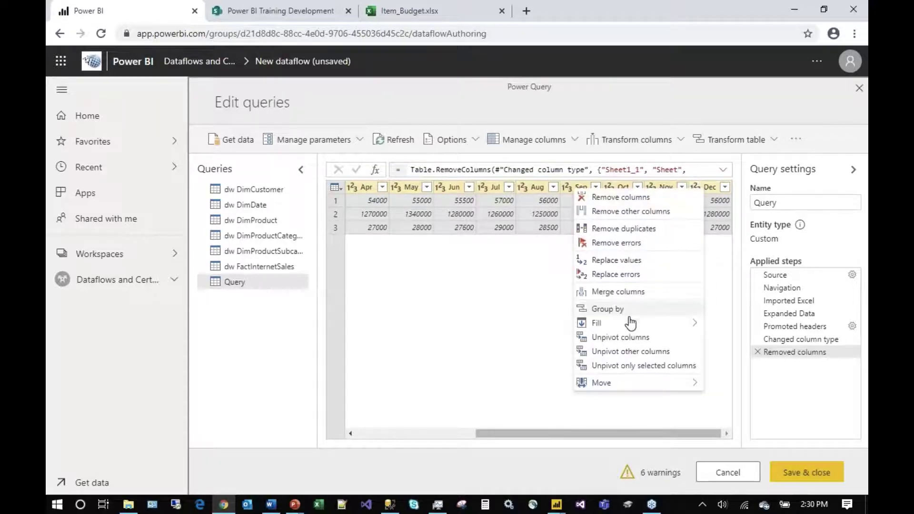
{"action": "left_click", "coordinate": [615, 337]}
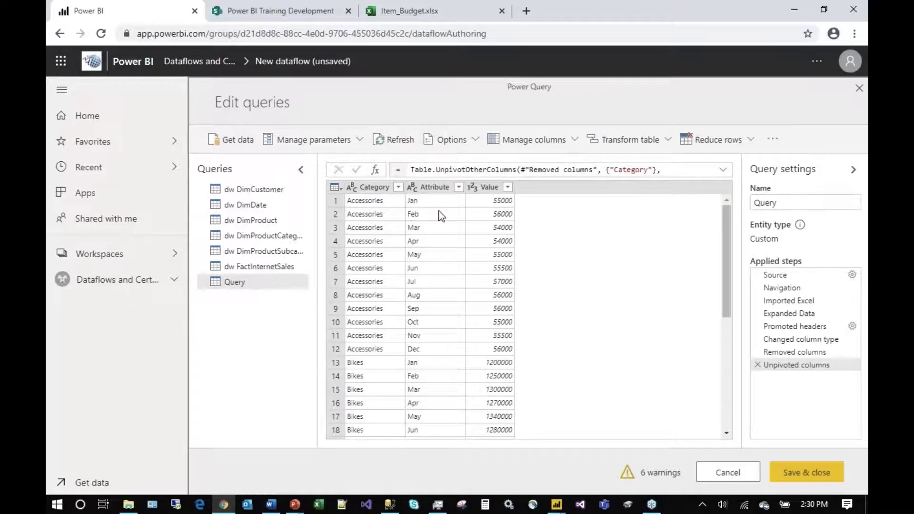
Rename the Attribute column of the budget query as ShortMonth
{"action": "right_click", "coordinate": [443, 187]}
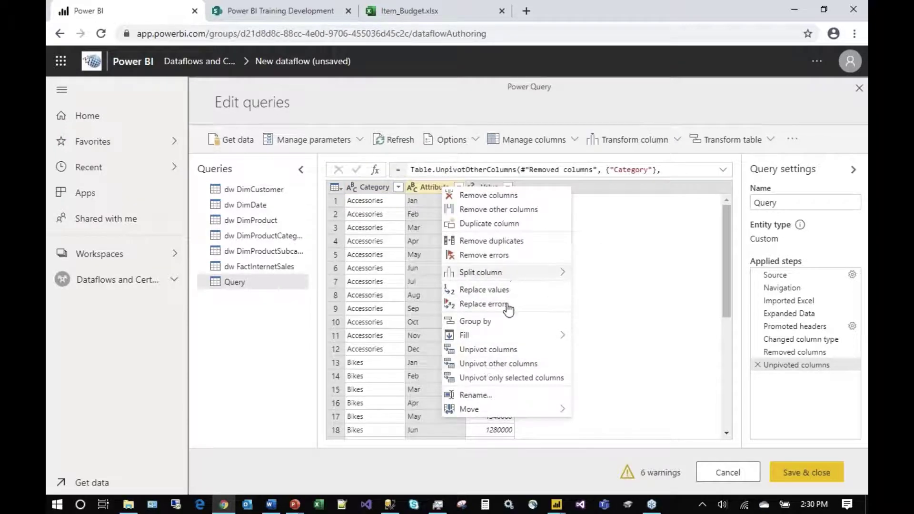
{"action": "left_click", "coordinate": [485, 395]}
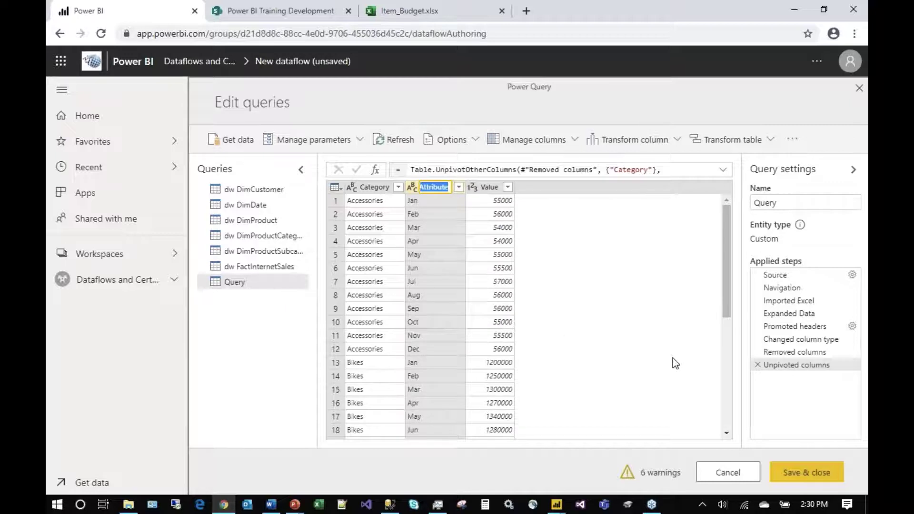
{"action": "type", "text": "Sho"}
{"action": "type", "text": "rtMonth"}
{"action": "key", "text": "Return"}
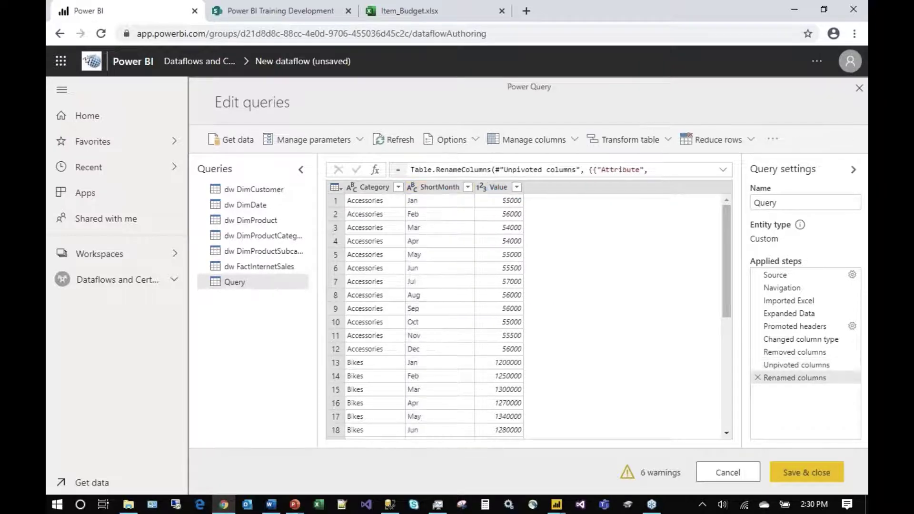
Rename the Value column of the budget query as Budget
{"action": "right_click", "coordinate": [489, 188]}
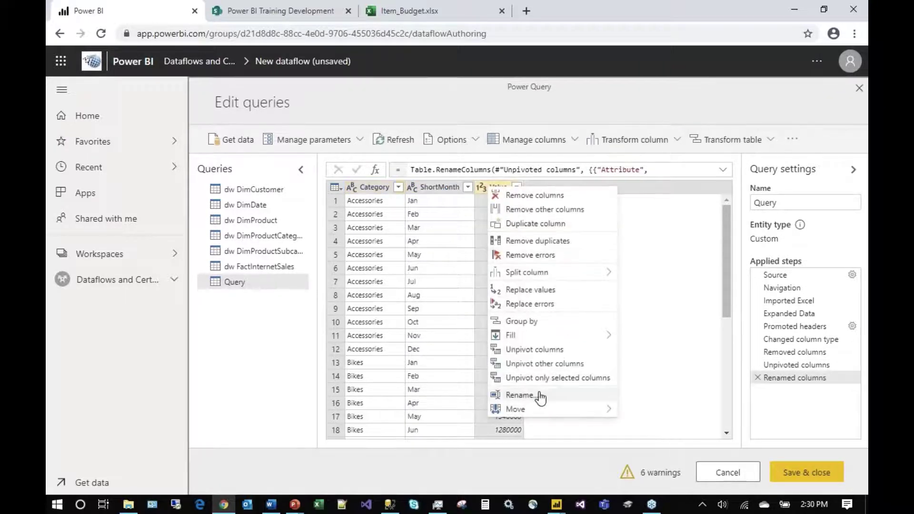
{"action": "left_click", "coordinate": [521, 395]}
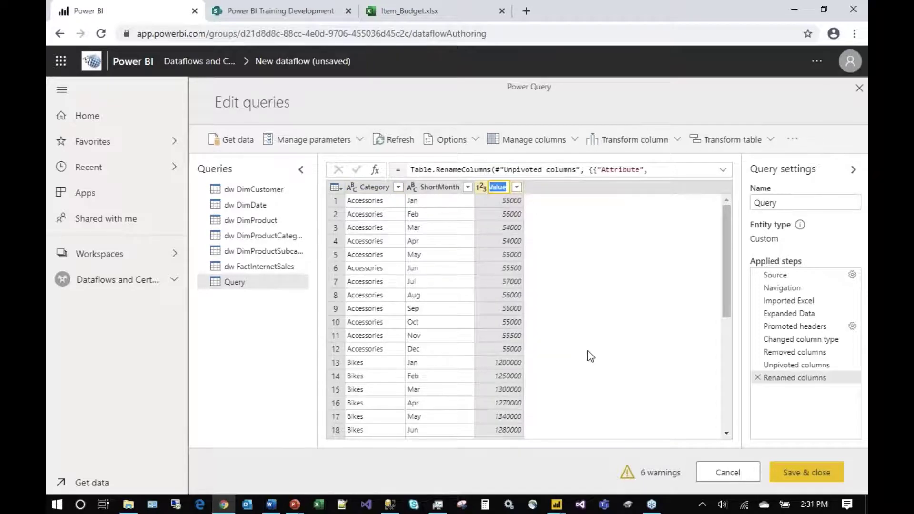
{"action": "type", "text": "Budg"}
{"action": "type", "text": "et"}
{"action": "key", "text": "Return"}
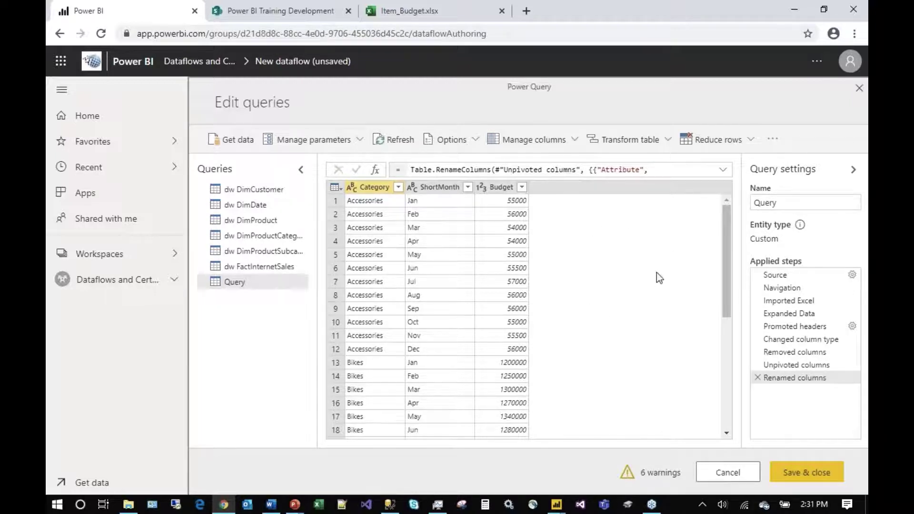
Add a conditional column to the budget query with the clause ShortMonth equals Jan and output 20130101
{"action": "left_click", "coordinate": [772, 139]}
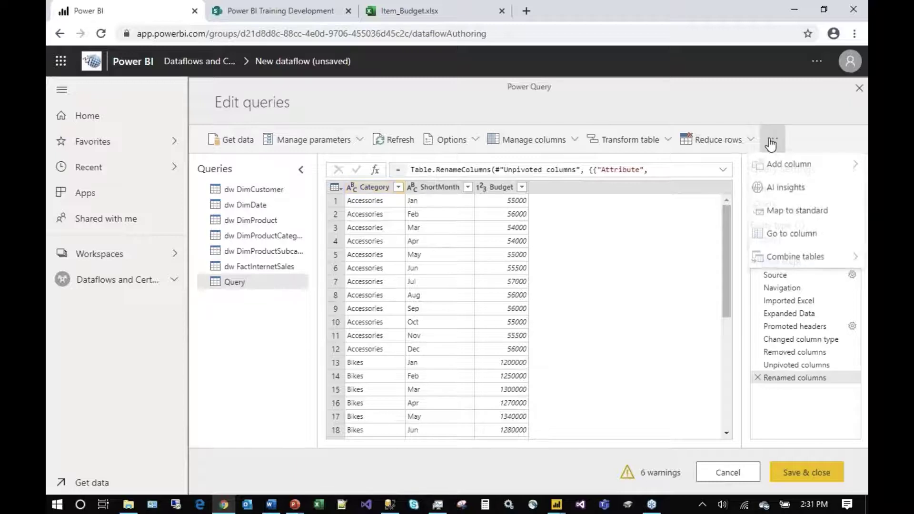
{"action": "mouse_move", "coordinate": [783, 167]}
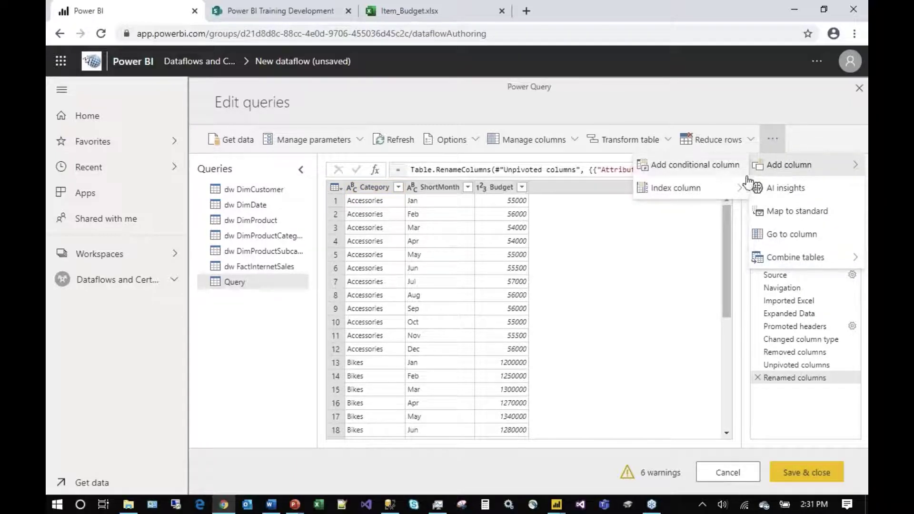
{"action": "left_click", "coordinate": [729, 167]}
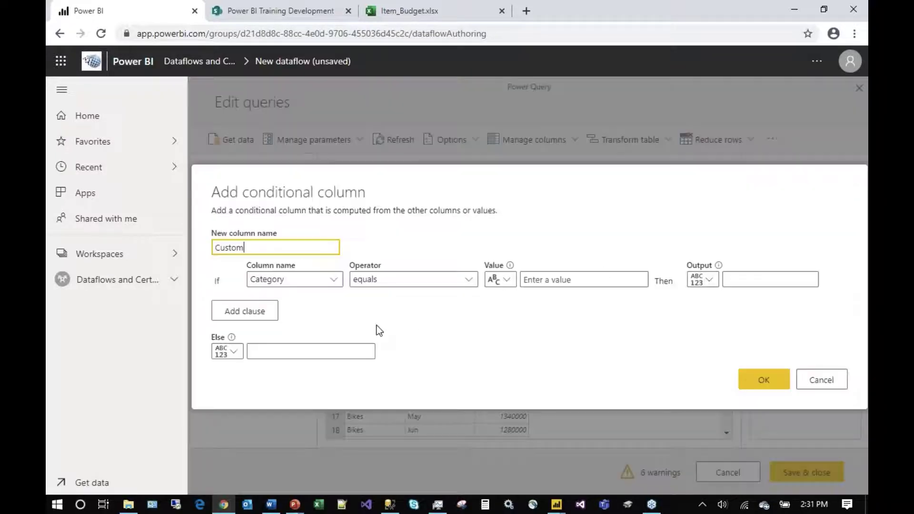
{"action": "left_click", "coordinate": [323, 281]}
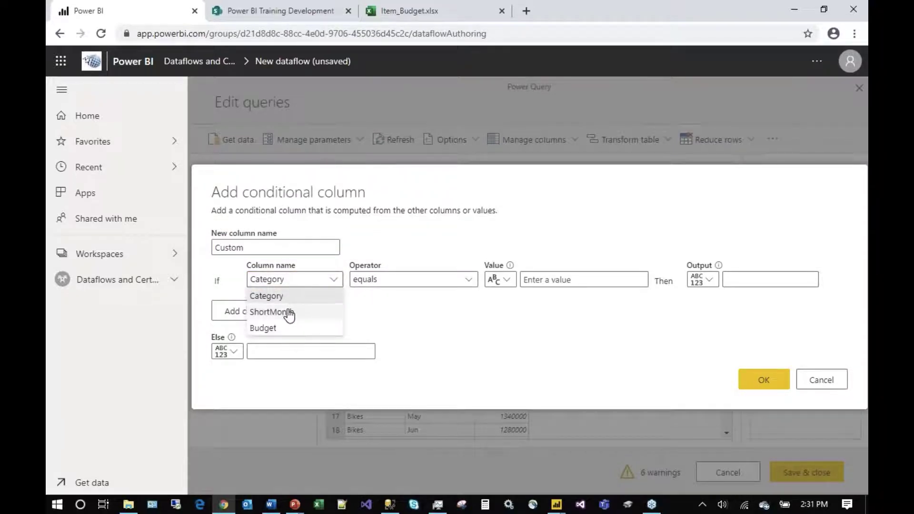
{"action": "left_click", "coordinate": [289, 312]}
{"action": "left_click", "coordinate": [543, 280]}
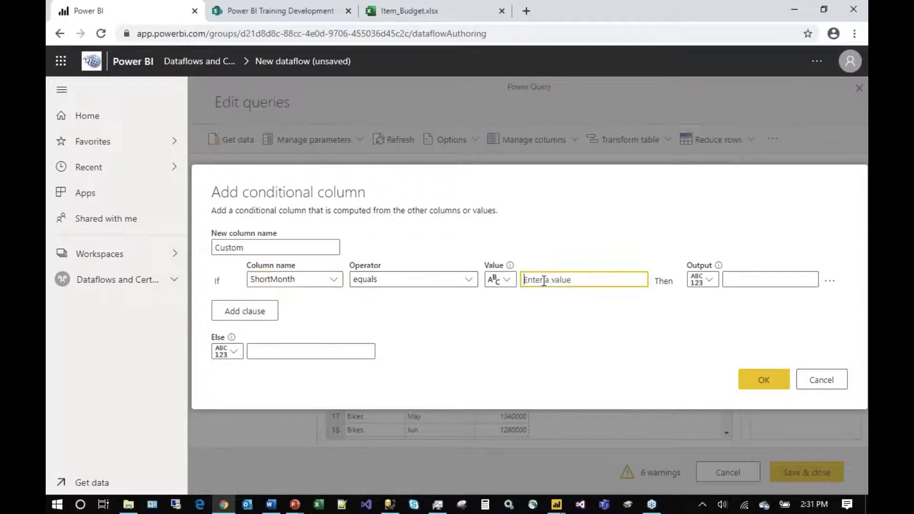
{"action": "type", "text": "Jan"}
{"action": "key", "text": "Tab"}
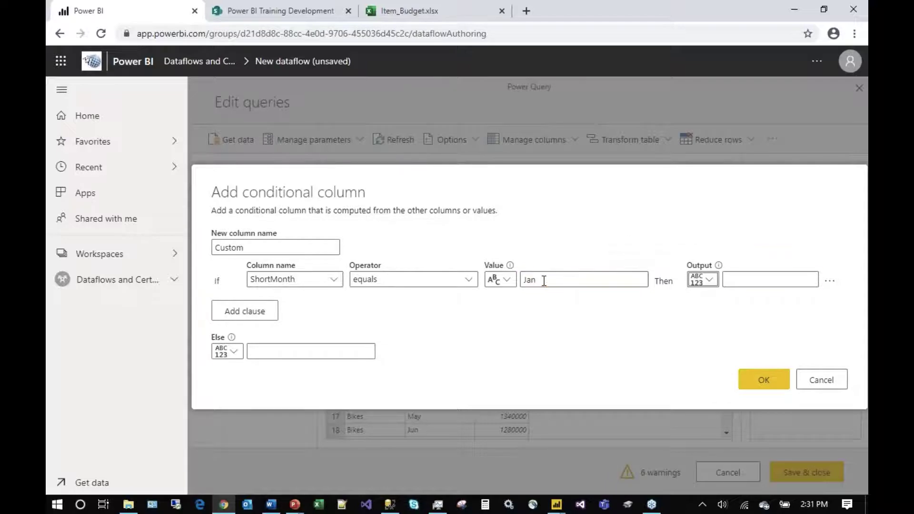
{"action": "key", "text": "Tab"}
{"action": "type", "text": "20130"}
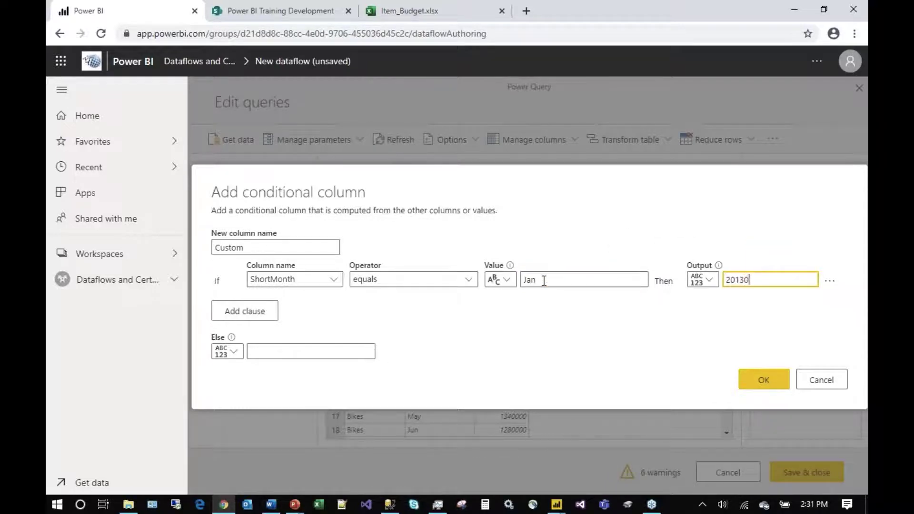
{"action": "type", "text": "101"}
Add an else-if clause for ShortMonth equals Feb with output 20130201, and create the conditional column
{"action": "left_click", "coordinate": [253, 311]}
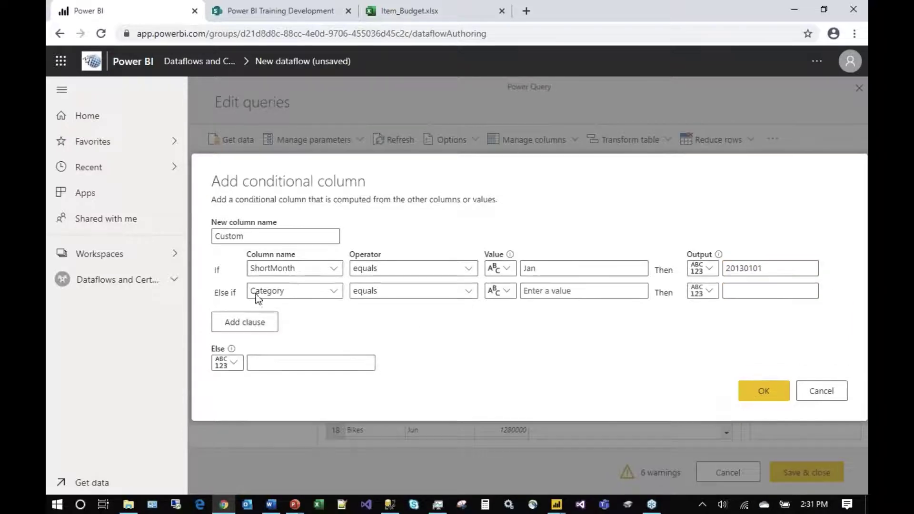
{"action": "left_click", "coordinate": [308, 294]}
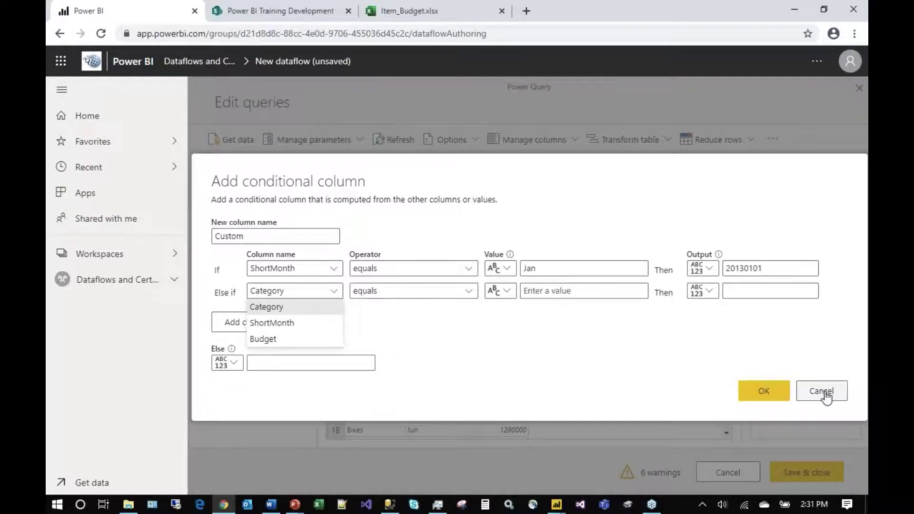
{"action": "key", "text": "Escape"}
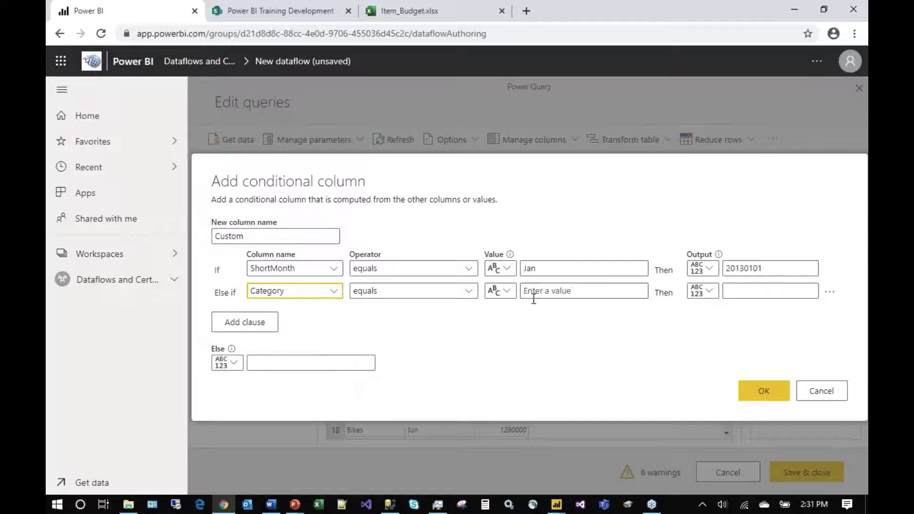
{"action": "left_click", "coordinate": [333, 292]}
{"action": "left_click", "coordinate": [288, 323]}
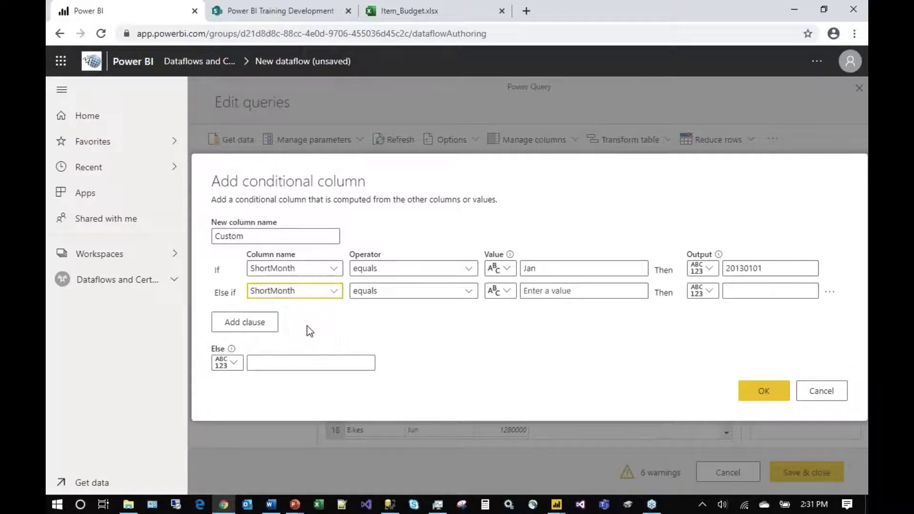
{"action": "left_click", "coordinate": [602, 289]}
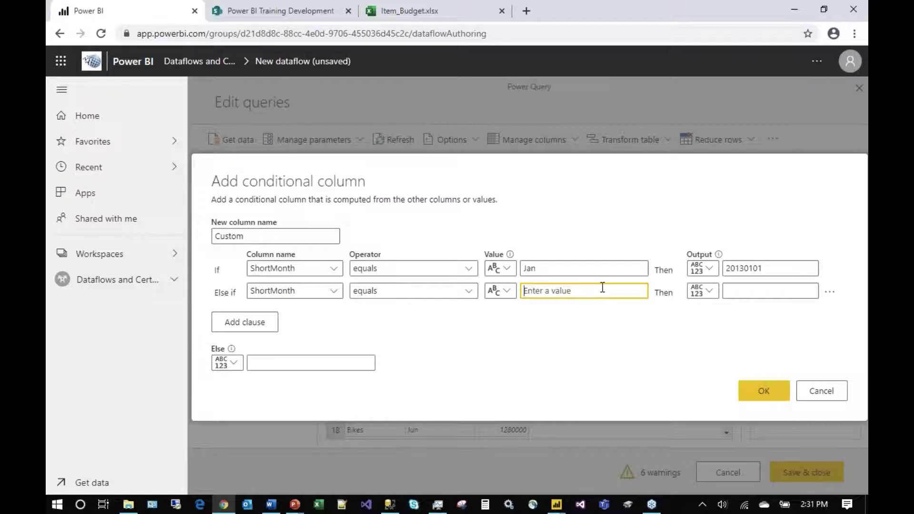
{"action": "type", "text": "Feb"}
{"action": "left_click", "coordinate": [737, 292]}
{"action": "type", "text": "2013"}
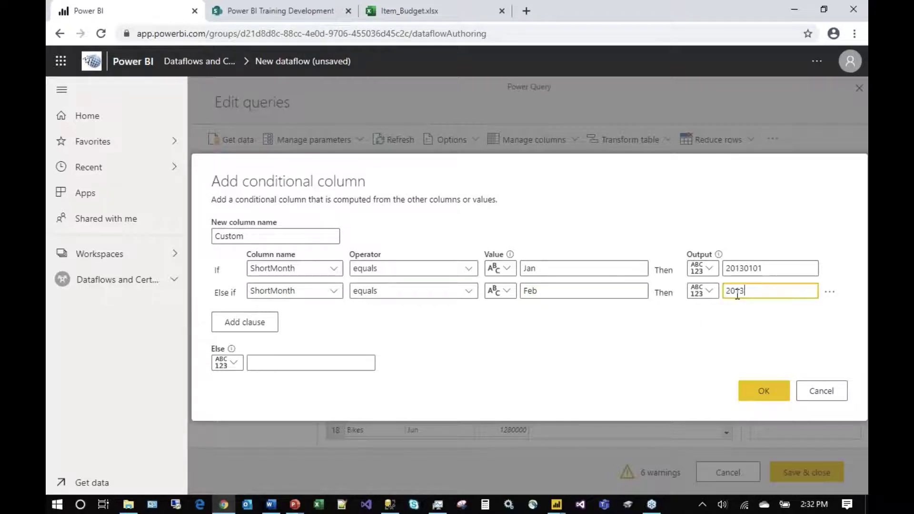
{"action": "type", "text": "0201"}
{"action": "left_click", "coordinate": [780, 394]}
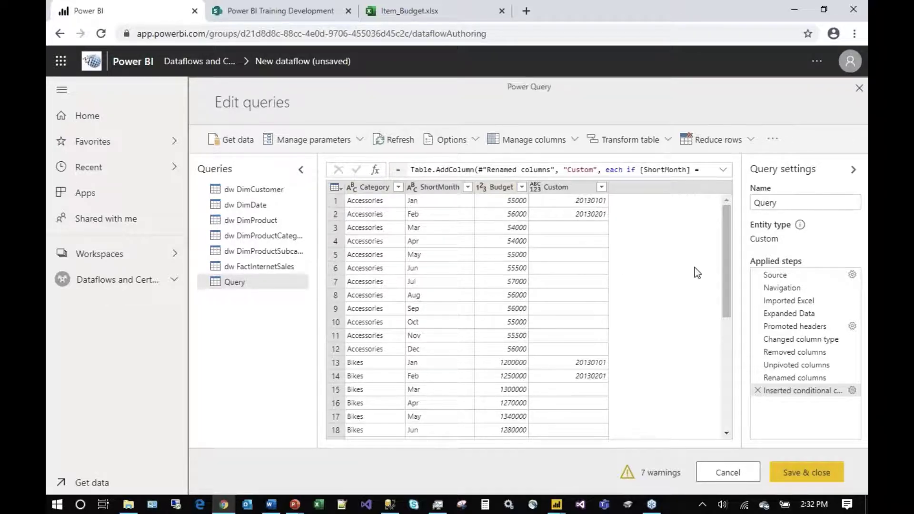
Discard the new dataflow's query edits and open the existing DataflowWebinar100 dataflow in the Dataflows and Certified Datasets workspace
{"action": "left_click", "coordinate": [728, 474]}
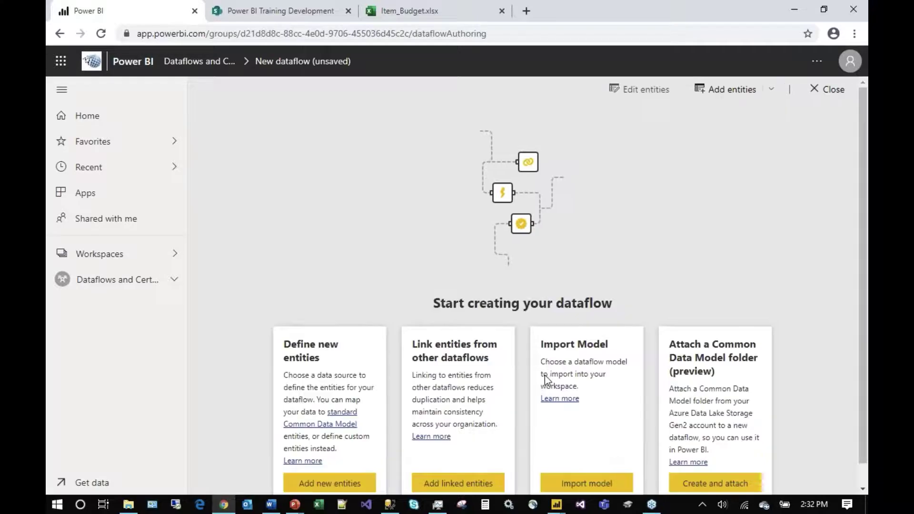
{"action": "left_click", "coordinate": [90, 281]}
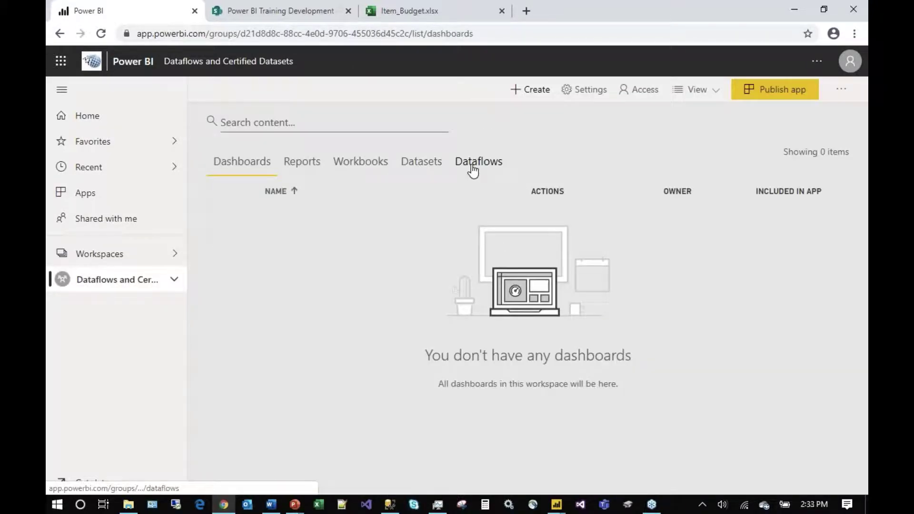
{"action": "left_click", "coordinate": [472, 165]}
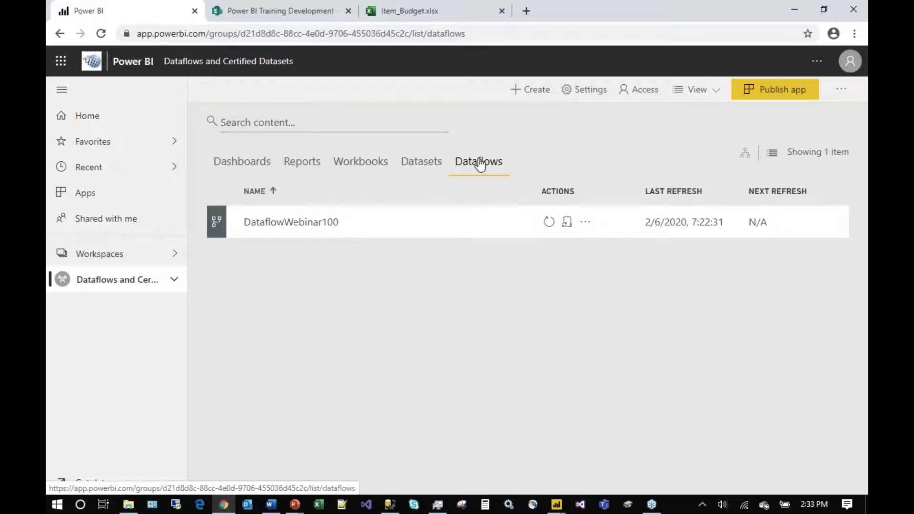
{"action": "left_click", "coordinate": [295, 223]}
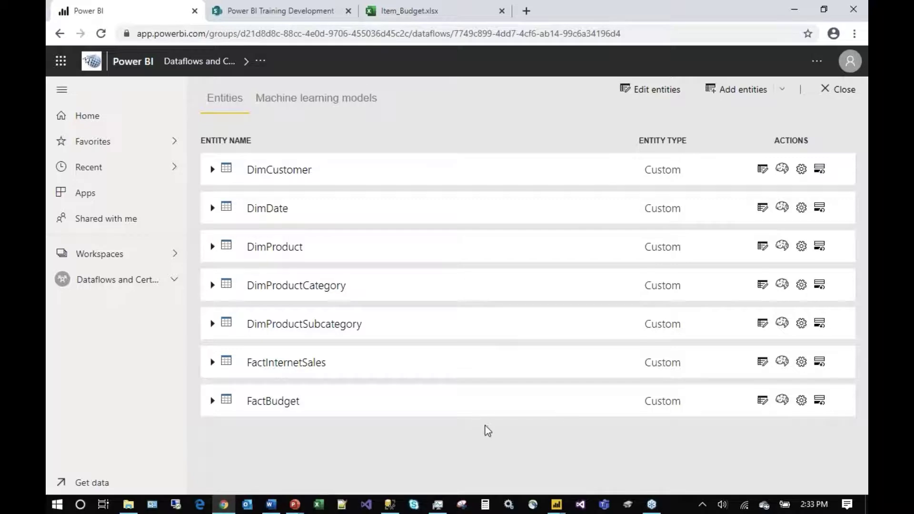
Switch to an untitled report in Power BI Desktop and connect to Power BI dataflows as the data source
{"action": "left_click", "coordinate": [557, 505]}
{"action": "mouse_move", "coordinate": [435, 453]}
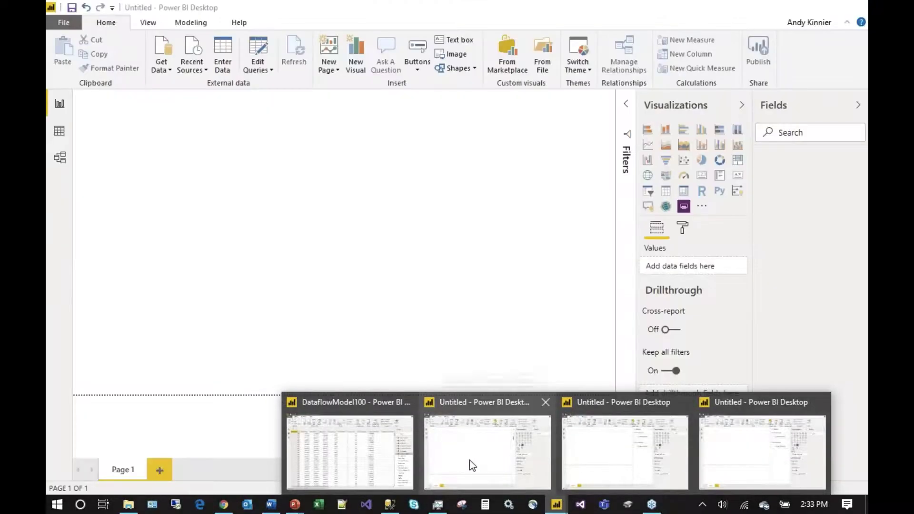
{"action": "left_click", "coordinate": [469, 460]}
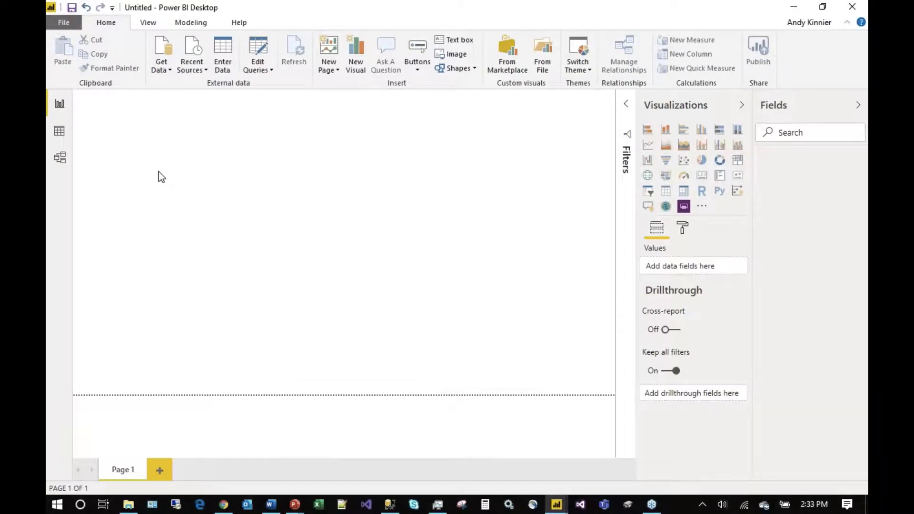
{"action": "left_click", "coordinate": [162, 57]}
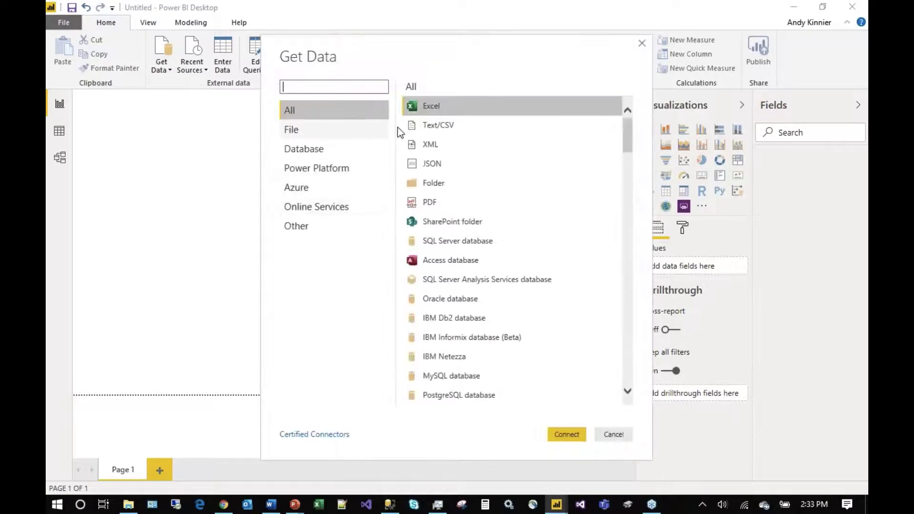
{"action": "left_click", "coordinate": [305, 170]}
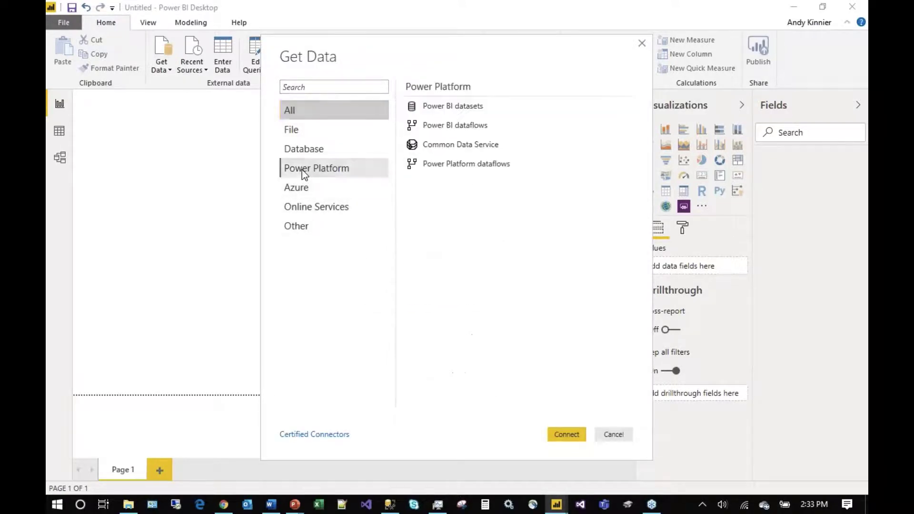
{"action": "left_click", "coordinate": [463, 126]}
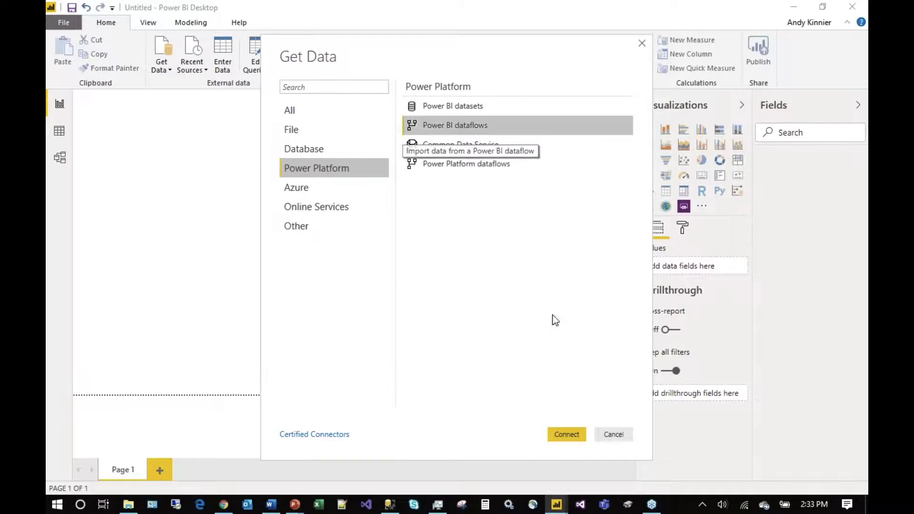
{"action": "left_click", "coordinate": [566, 435]}
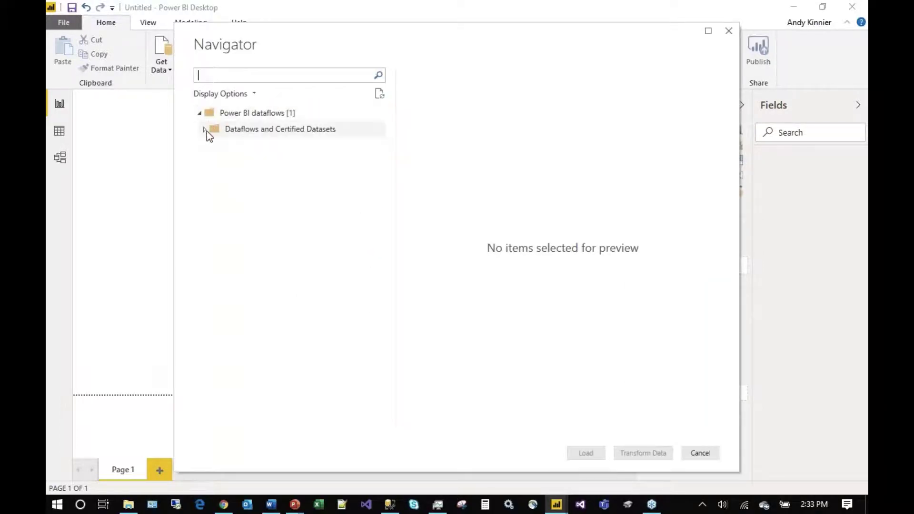
Examine the entities of DataflowWebinar100 in the Dataflows and Certified Datasets workspace, and close the Navigator without loading anything
{"action": "left_click", "coordinate": [205, 129]}
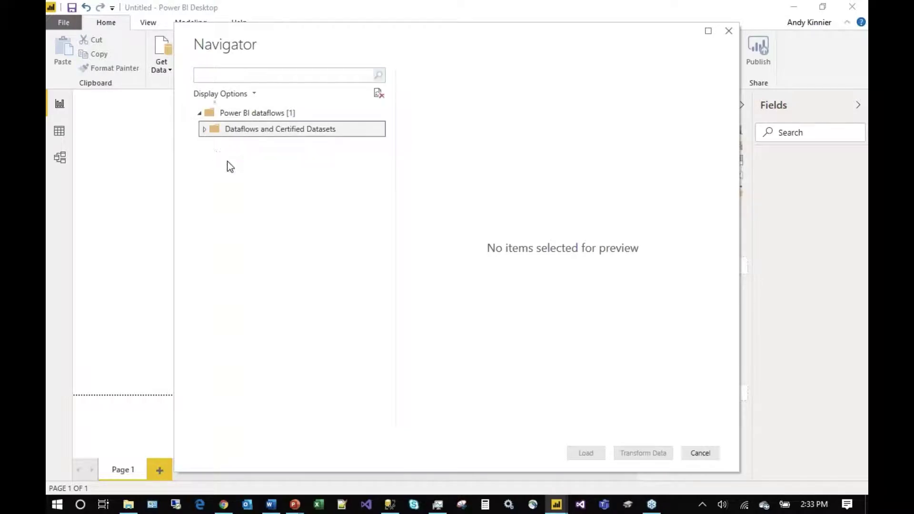
{"action": "left_click", "coordinate": [210, 146]}
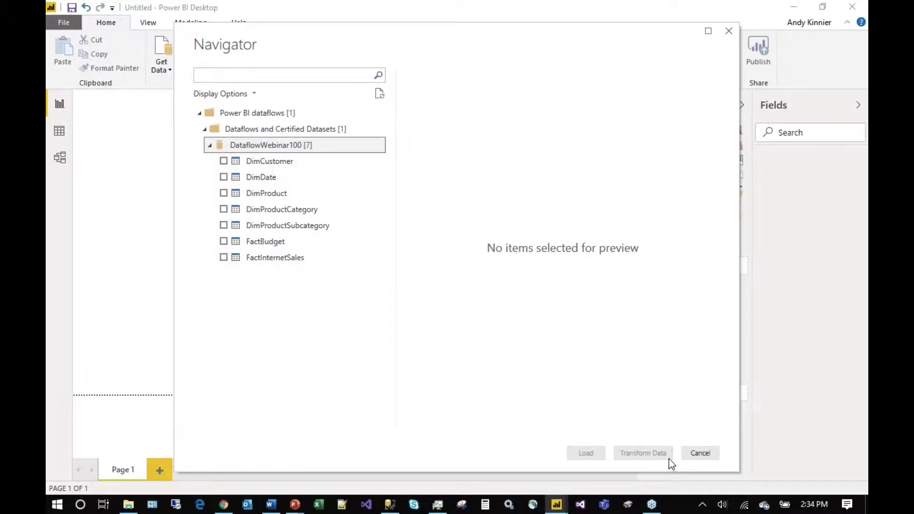
{"action": "left_click", "coordinate": [696, 455]}
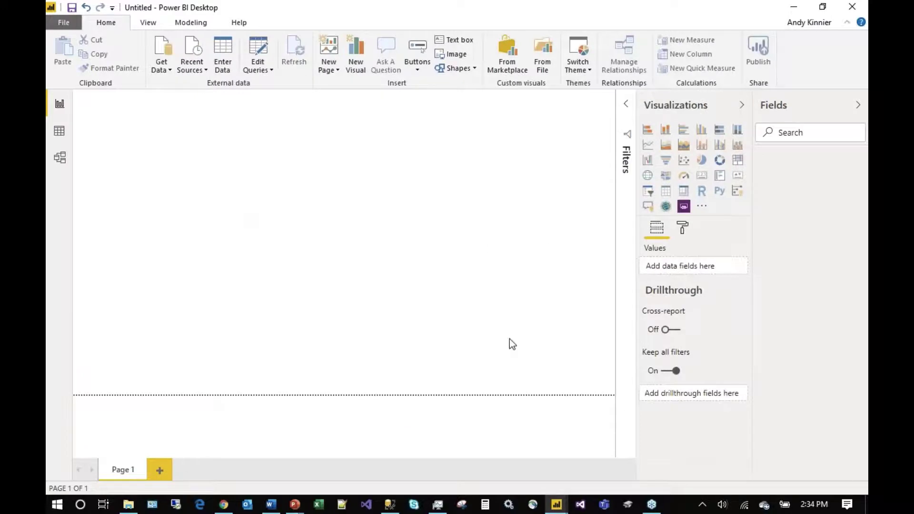
Switch to the DataflowModel100 file in Power BI Desktop and show its report canvas
{"action": "key", "text": "alt+Tab"}
{"action": "key", "text": "Tab"}
{"action": "key", "text": "Tab"}
{"action": "key", "text": "Tab"}
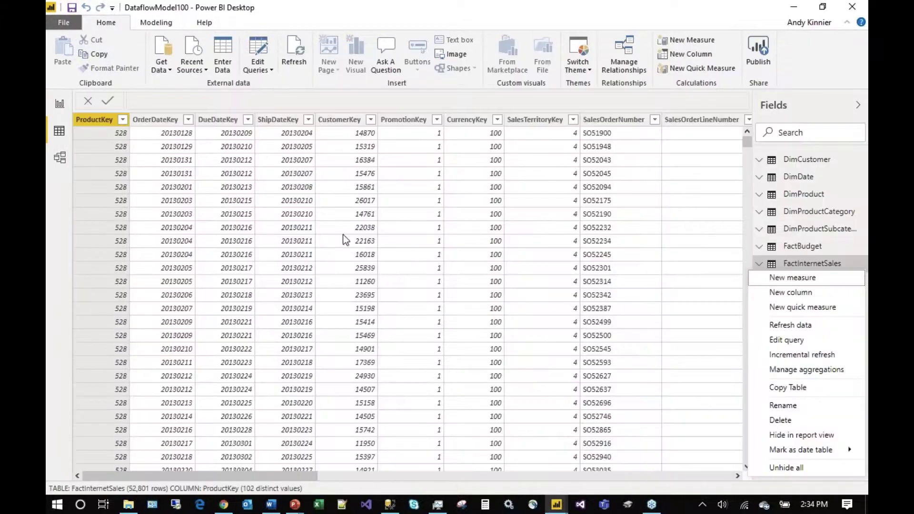
{"action": "left_click", "coordinate": [60, 103]}
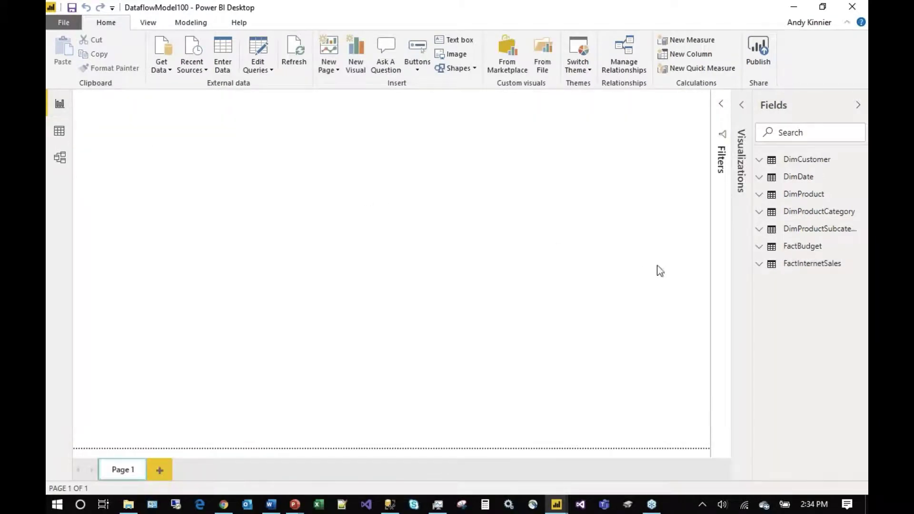
Expand the FactBudget and FactInternetSales tables and look through their fields
{"action": "left_click", "coordinate": [761, 248]}
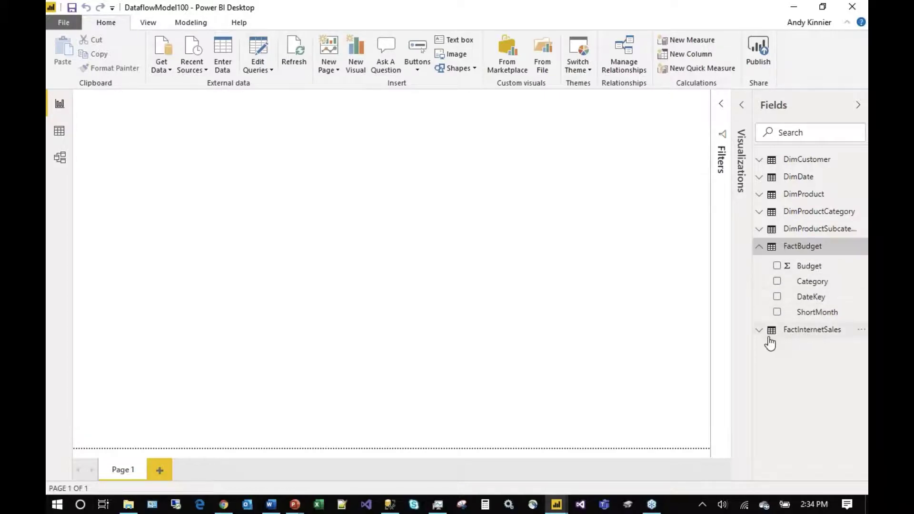
{"action": "left_click", "coordinate": [809, 339]}
{"action": "scroll", "coordinate": [823, 457], "scroll_direction": "down", "scroll_amount": 5}
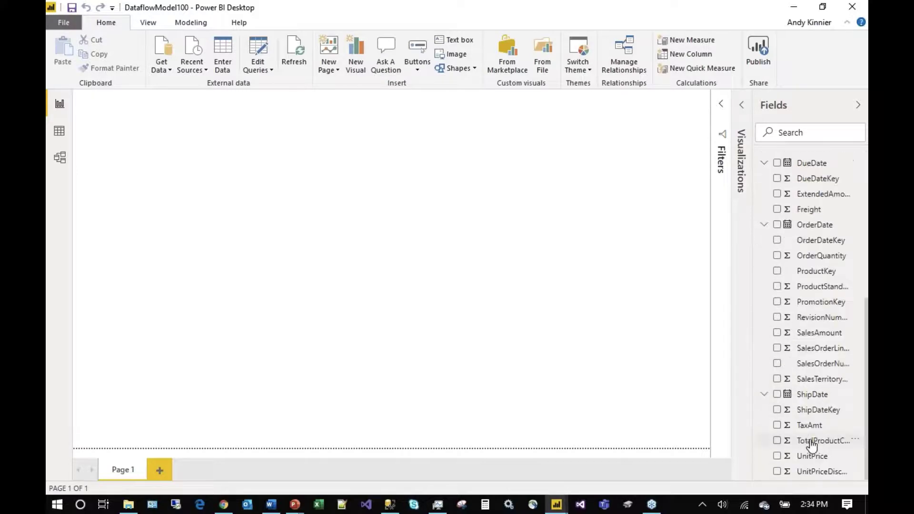
{"action": "scroll", "coordinate": [796, 247], "scroll_direction": "up", "scroll_amount": 5}
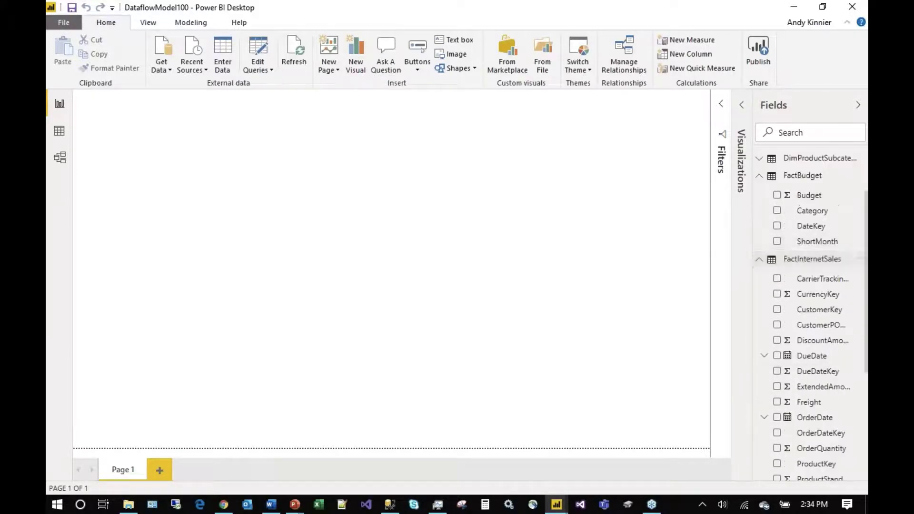
Examine how FactBudget relates to DimDate and DimProductCategory in the model diagram, and return to the report canvas
{"action": "left_click", "coordinate": [60, 157]}
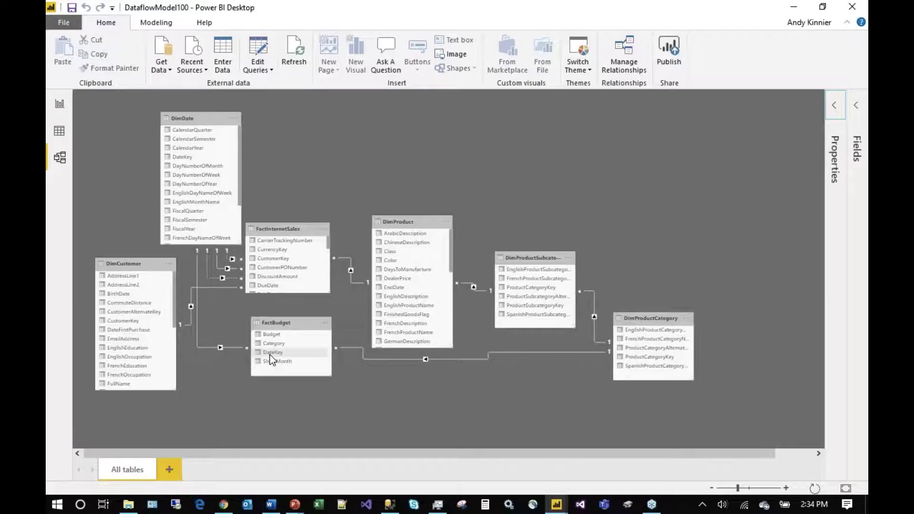
{"action": "left_click", "coordinate": [240, 347]}
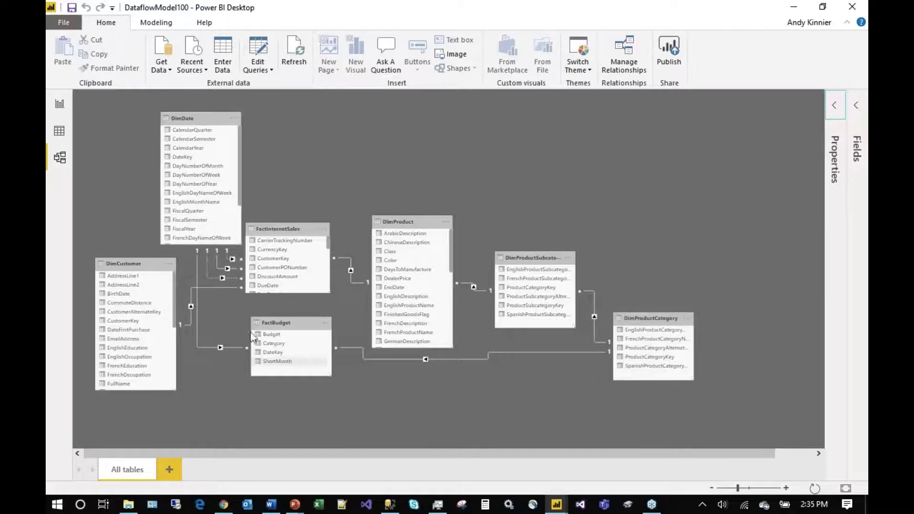
{"action": "left_click", "coordinate": [59, 105]}
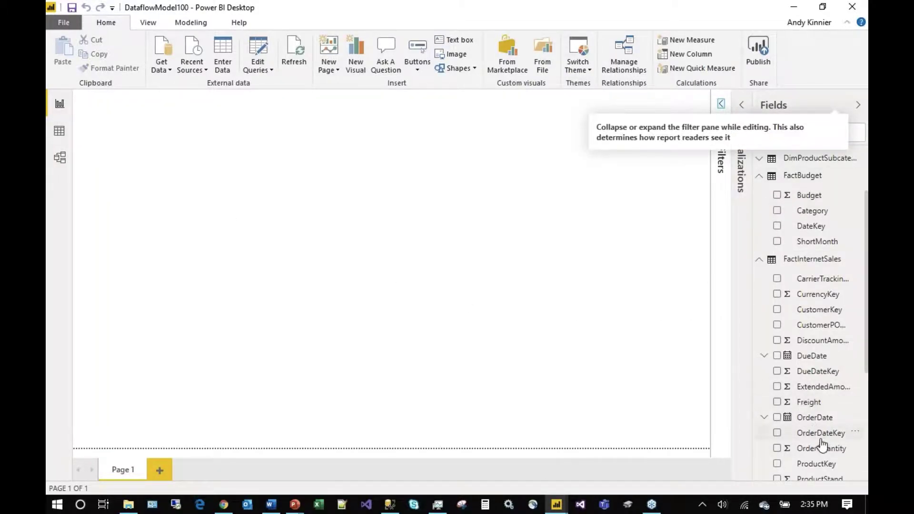
Create a clustered column chart of SalesAmount from FactInternetSales on the report page
{"action": "scroll", "coordinate": [816, 426], "scroll_direction": "down", "scroll_amount": 5}
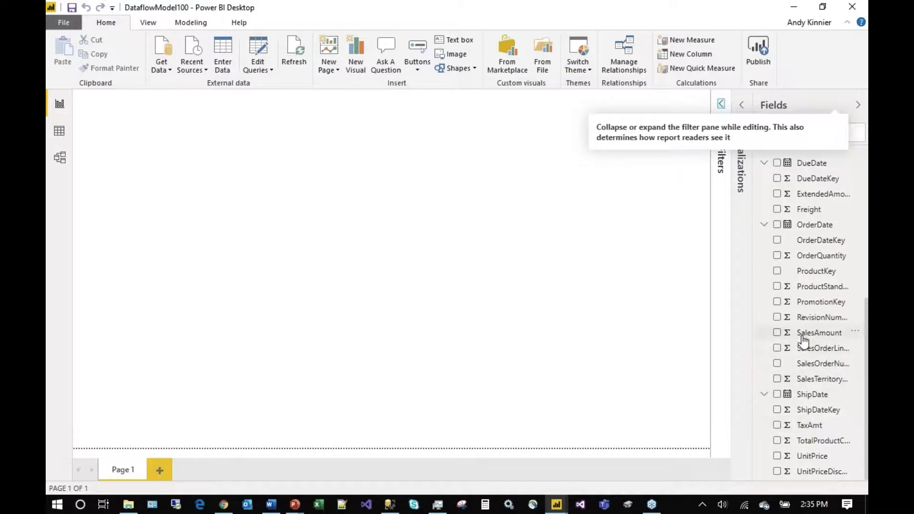
{"action": "left_click_drag", "start_coordinate": [802, 336], "coordinate": [387, 230]}
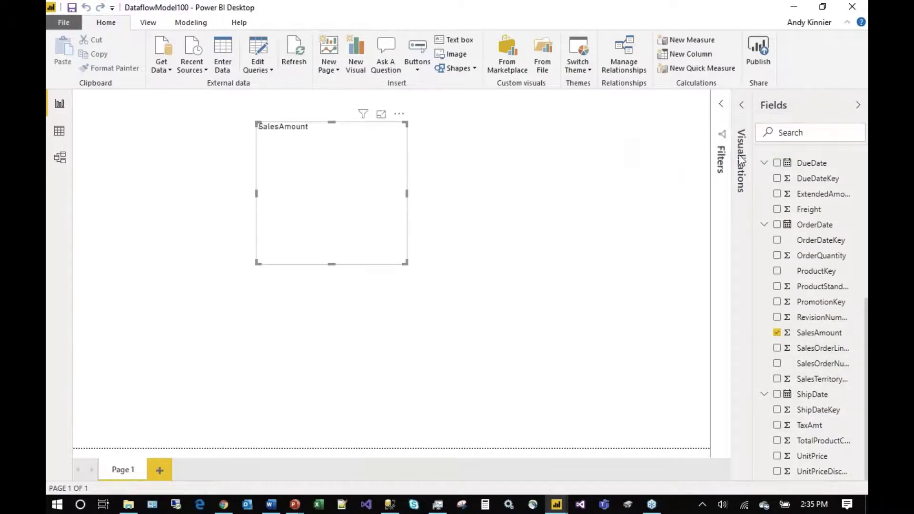
{"action": "left_click", "coordinate": [736, 146]}
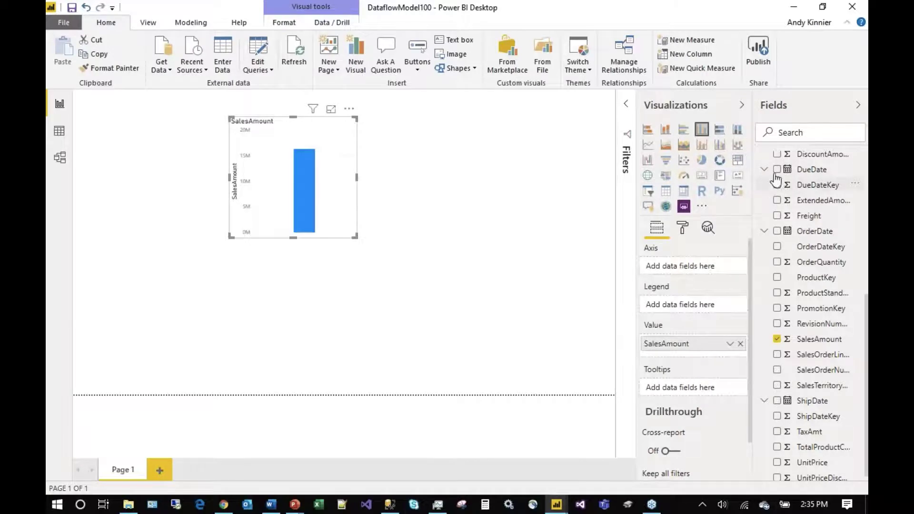
Use EnglishMonthName from DimDate as the SalesAmount chart's axis and enlarge the chart to fit the twelve months
{"action": "scroll", "coordinate": [771, 186], "scroll_direction": "up", "scroll_amount": 5}
{"action": "scroll", "coordinate": [781, 248], "scroll_direction": "up", "scroll_amount": 5}
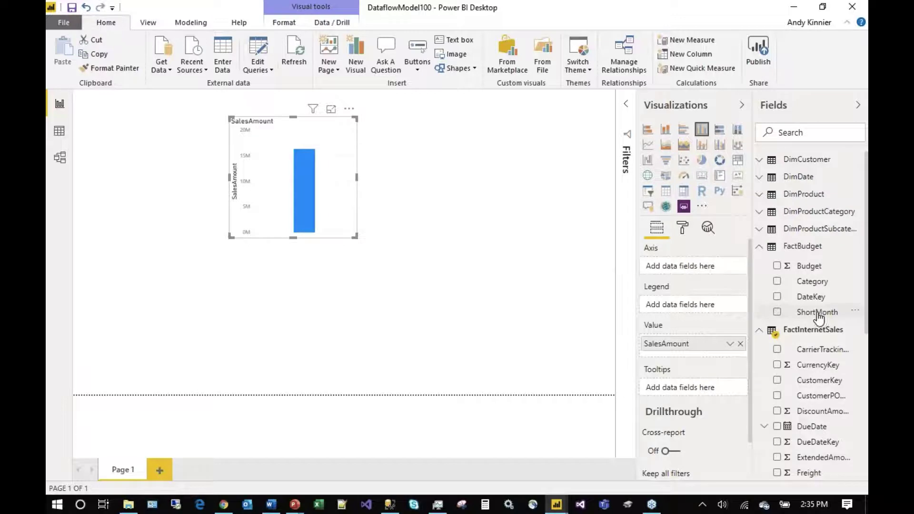
{"action": "mouse_move", "coordinate": [818, 317]}
{"action": "left_mouse_down"}
{"action": "mouse_move", "coordinate": [622, 309]}
{"action": "mouse_move", "coordinate": [818, 318]}
{"action": "left_mouse_up"}
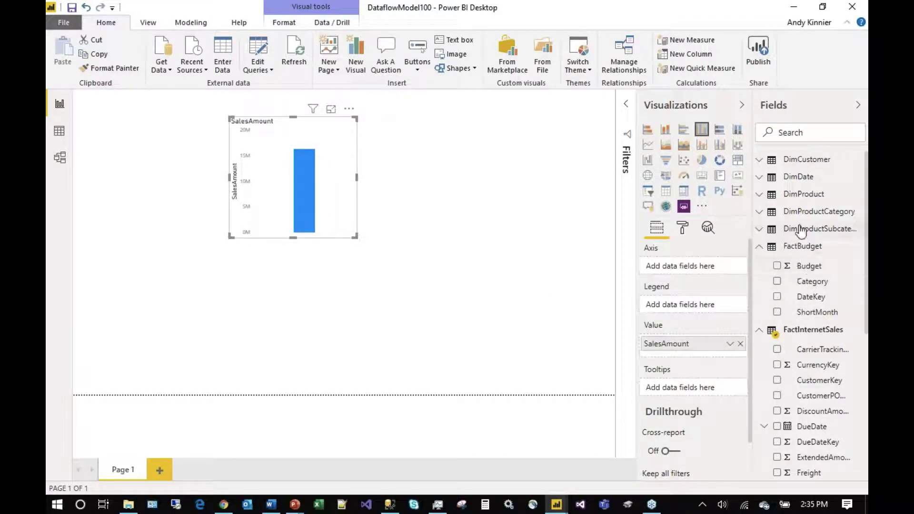
{"action": "left_click", "coordinate": [759, 177]}
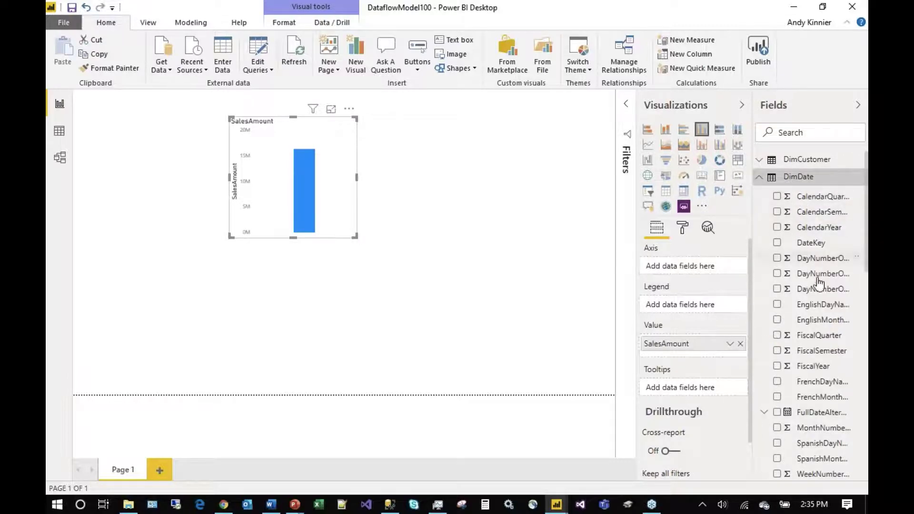
{"action": "scroll", "coordinate": [830, 428], "scroll_direction": "down", "scroll_amount": 3}
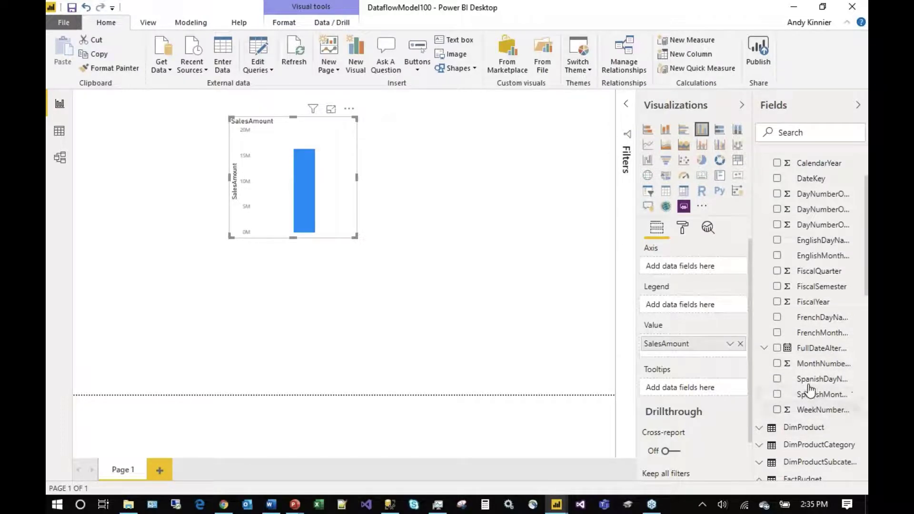
{"action": "scroll", "coordinate": [812, 311], "scroll_direction": "up", "scroll_amount": 3}
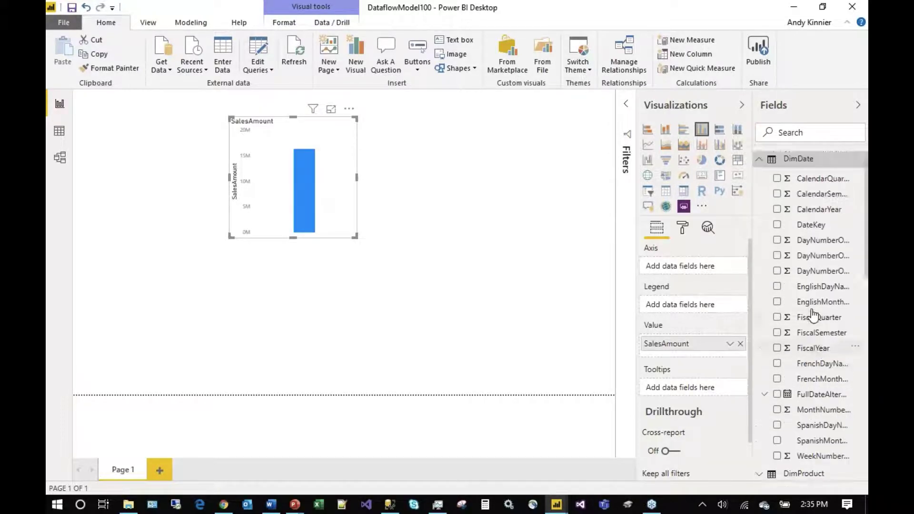
{"action": "left_click_drag", "start_coordinate": [814, 325], "coordinate": [493, 330]}
{"action": "left_click", "coordinate": [573, 336]}
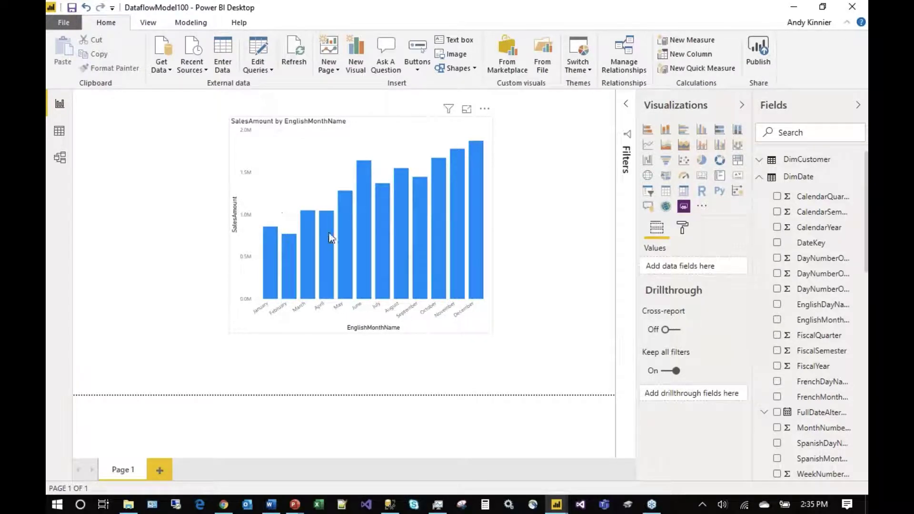
Add Budget from FactBudget as a second value in the monthly sales chart and compare it with SalesAmount
{"action": "left_click", "coordinate": [760, 179]}
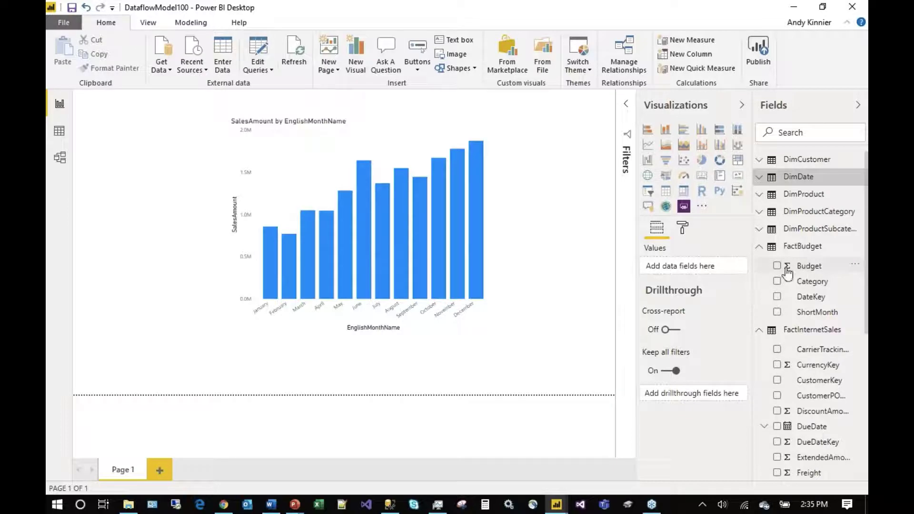
{"action": "left_click_drag", "start_coordinate": [799, 267], "coordinate": [450, 333]}
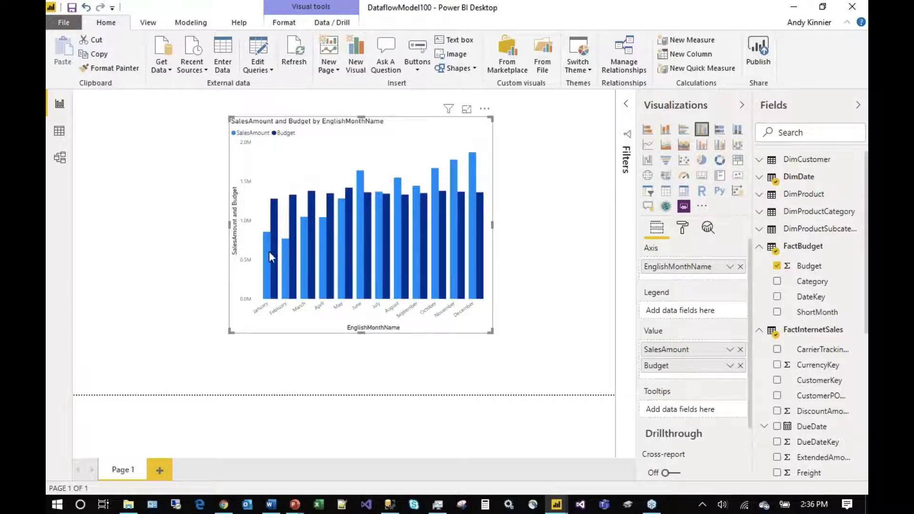
{"action": "mouse_move", "coordinate": [276, 236]}
{"action": "mouse_move", "coordinate": [472, 173]}
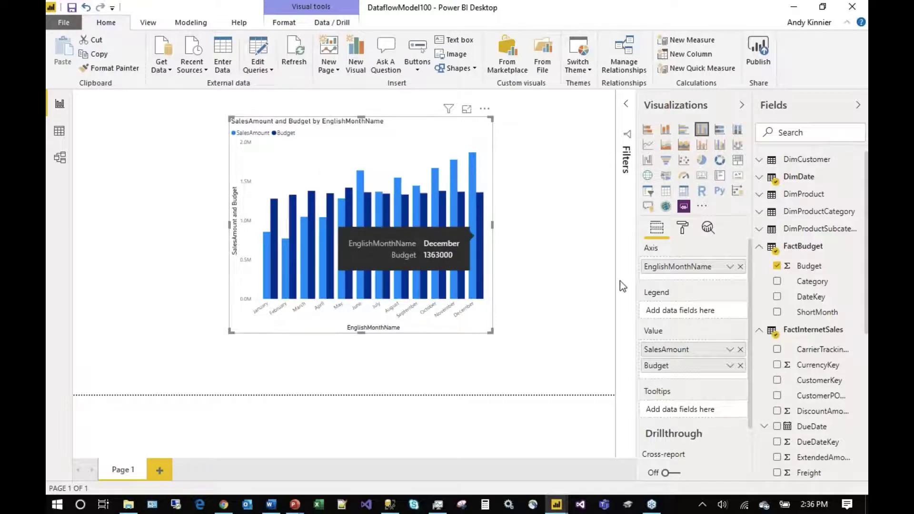
Add a slicer on EnglishProductCategoryName from DimProductCategory beside the sales and budget chart
{"action": "left_click", "coordinate": [761, 213]}
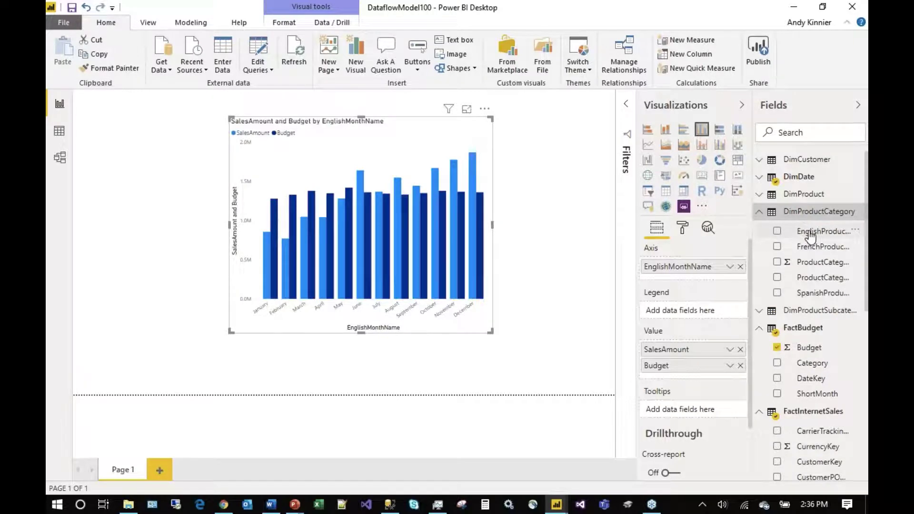
{"action": "left_click_drag", "start_coordinate": [809, 233], "coordinate": [576, 195]}
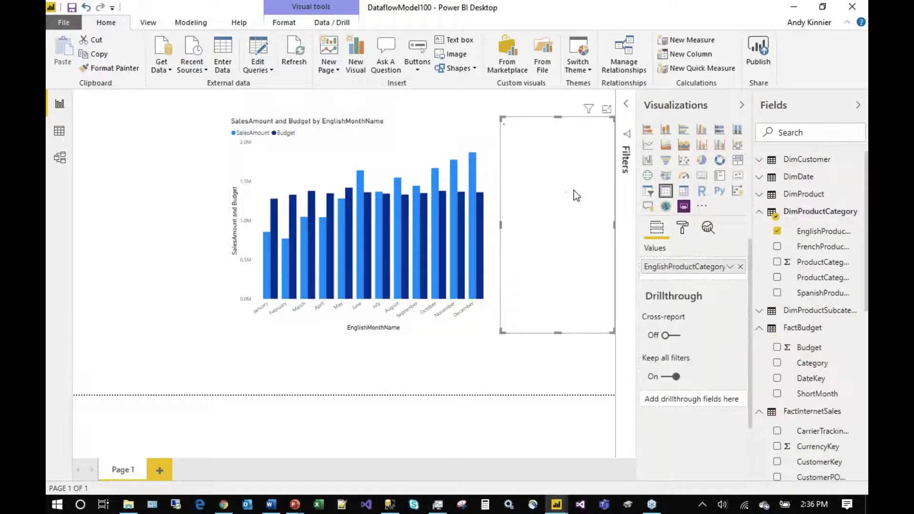
{"action": "left_click", "coordinate": [646, 193]}
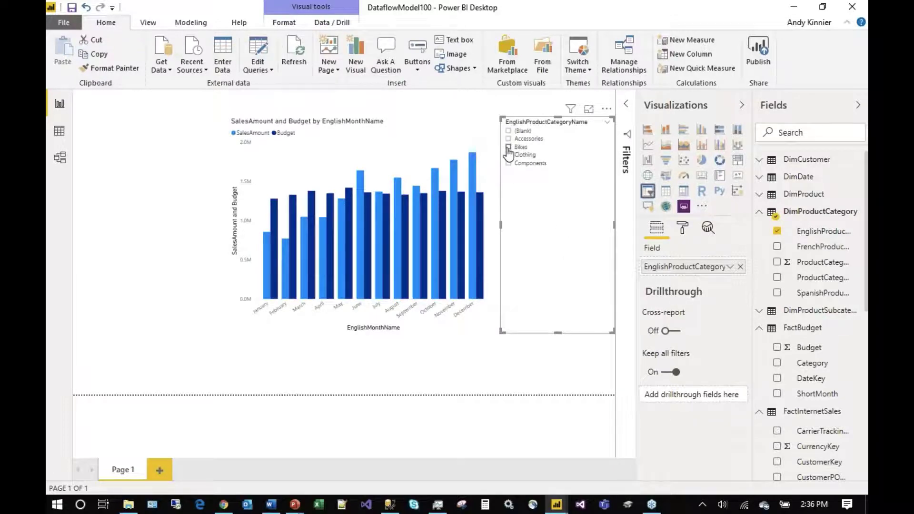
Compare monthly sales and budget by filtering the category slicer on Bikes, Clothing and Components in turn, ending on Accessories
{"action": "left_click", "coordinate": [508, 147]}
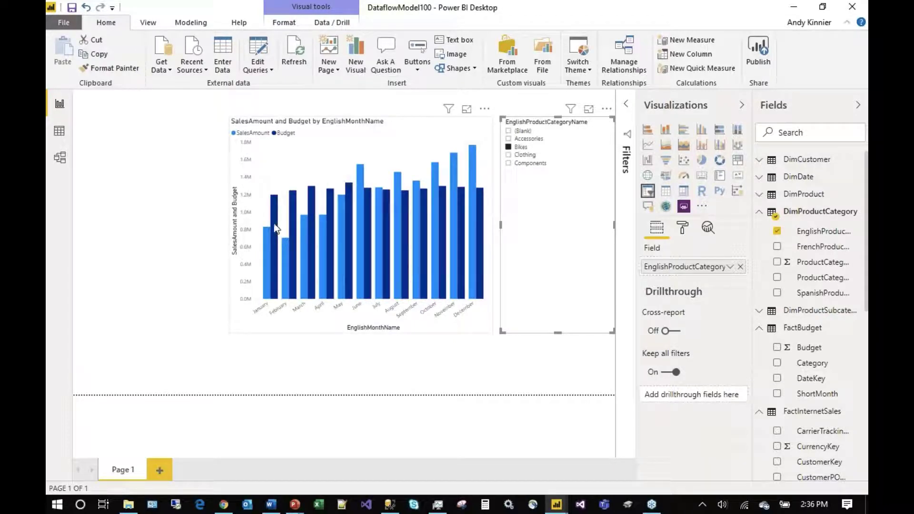
{"action": "mouse_move", "coordinate": [266, 248]}
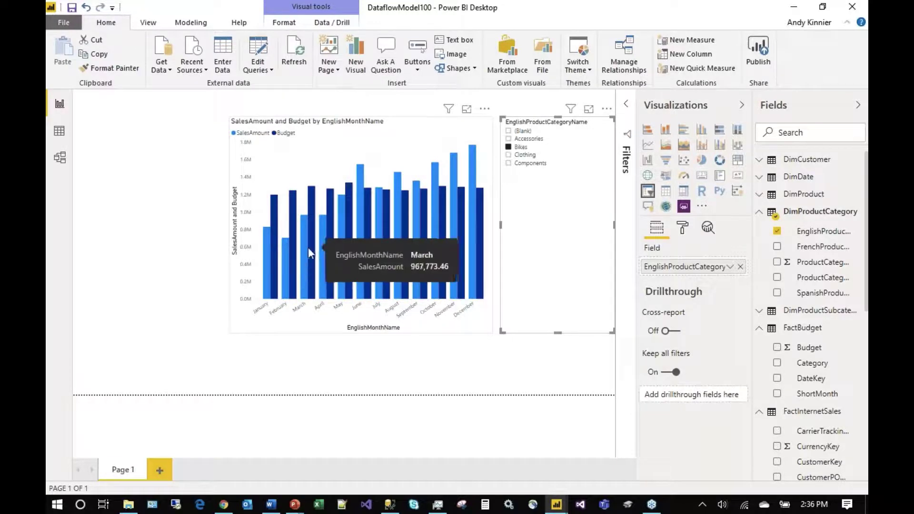
{"action": "left_click", "coordinate": [508, 155]}
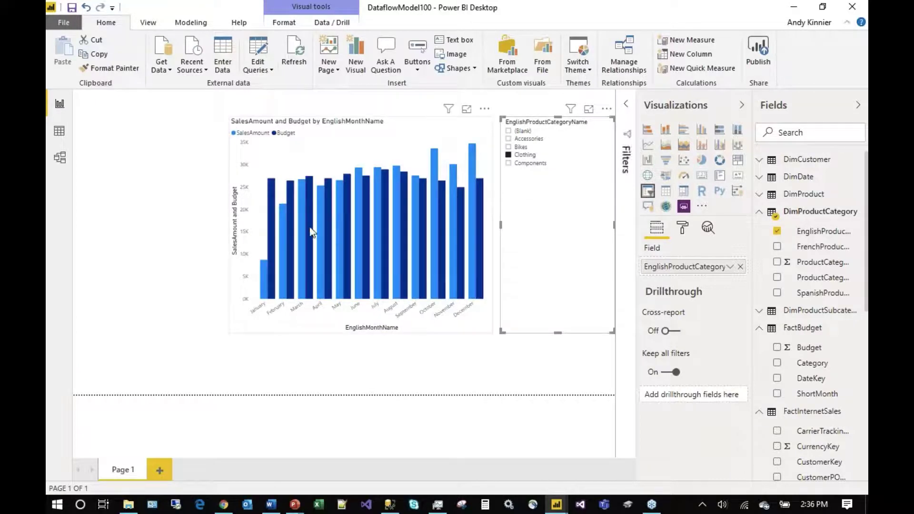
{"action": "mouse_move", "coordinate": [311, 232]}
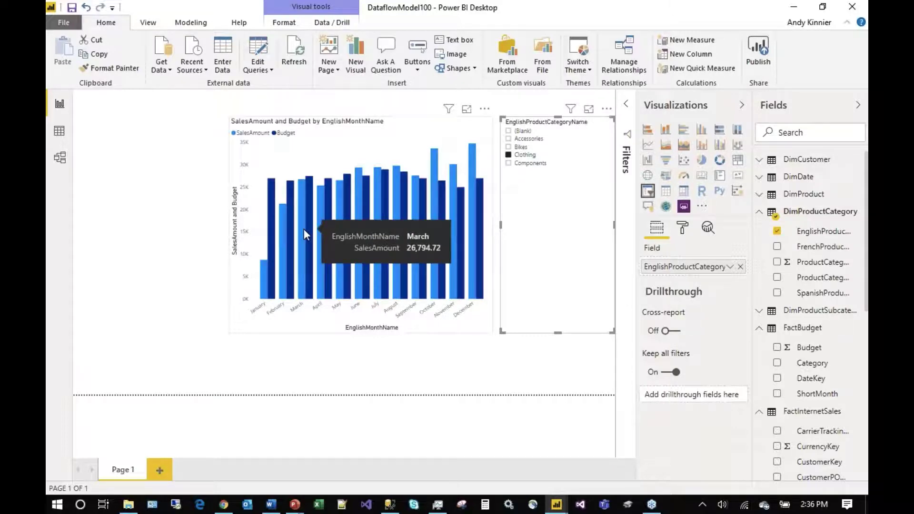
{"action": "mouse_move", "coordinate": [349, 221]}
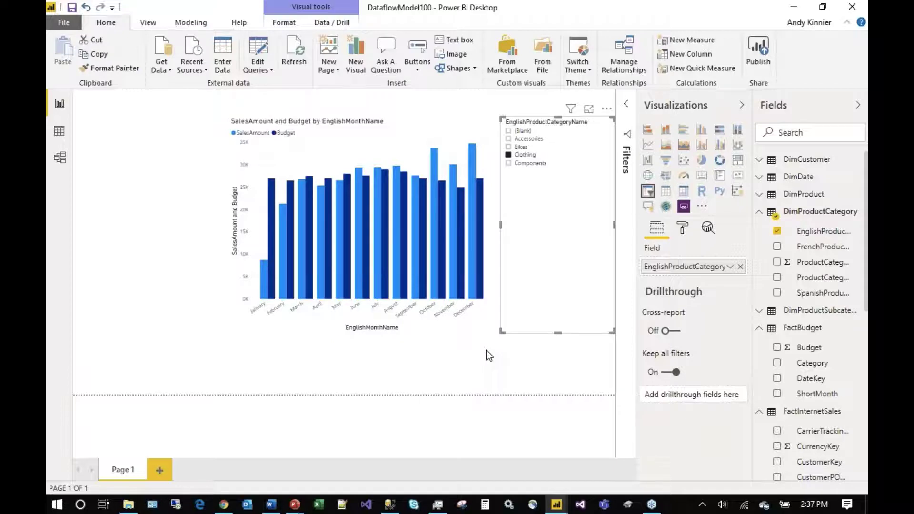
{"action": "left_click", "coordinate": [508, 148]}
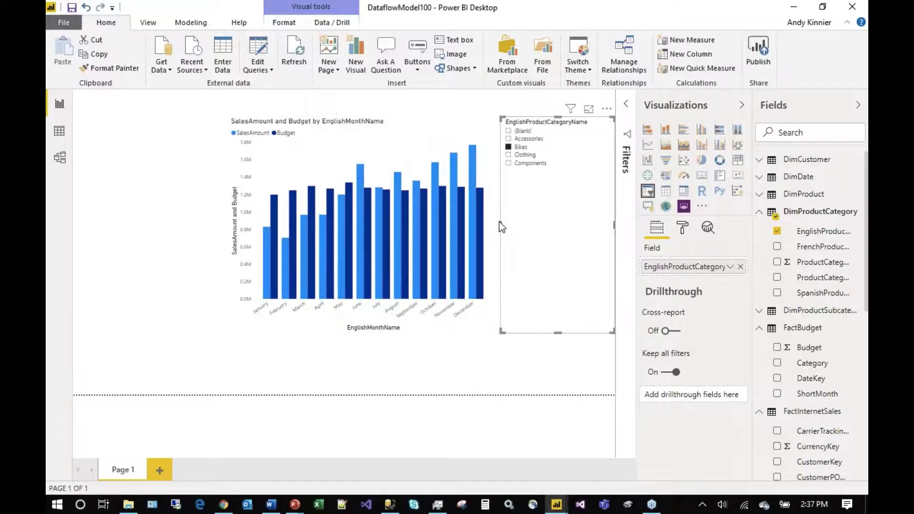
{"action": "left_click", "coordinate": [508, 163]}
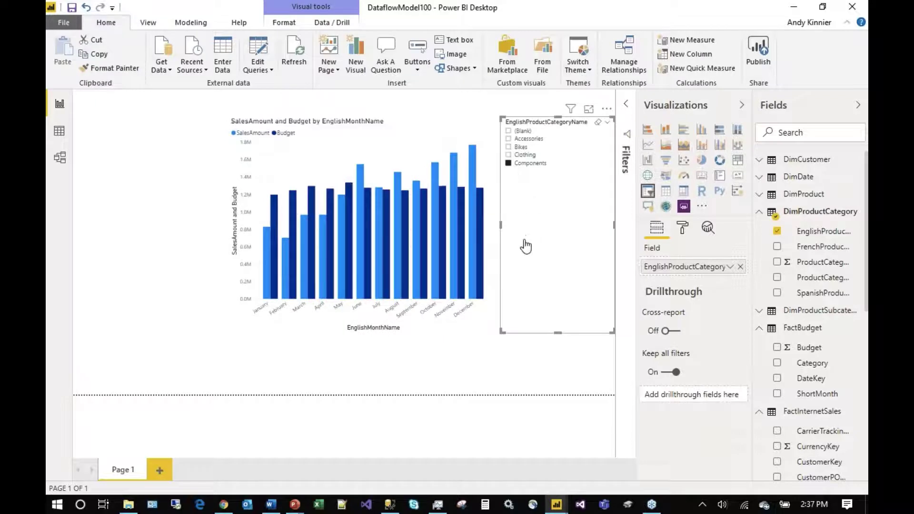
{"action": "left_click", "coordinate": [508, 154]}
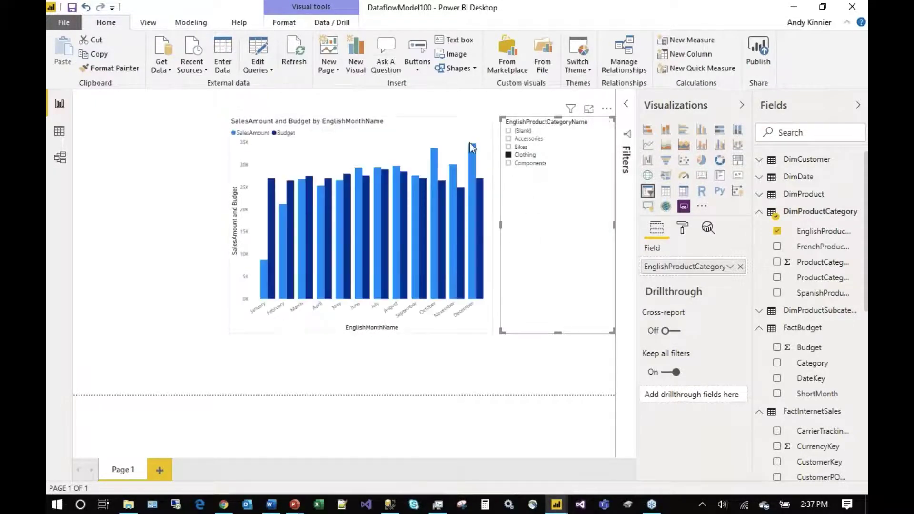
{"action": "left_click", "coordinate": [508, 138]}
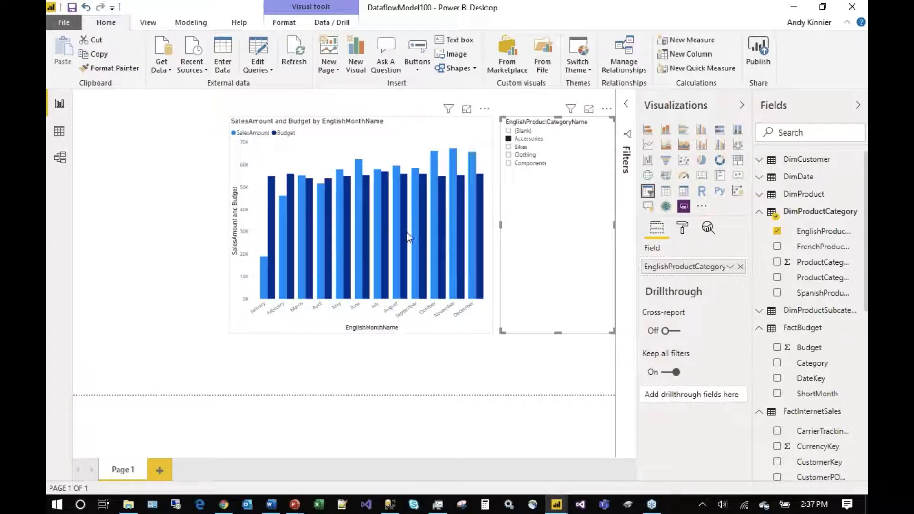
Save the report and publish it to the Dataflows and Certified Datasets workspace
{"action": "left_click", "coordinate": [518, 343]}
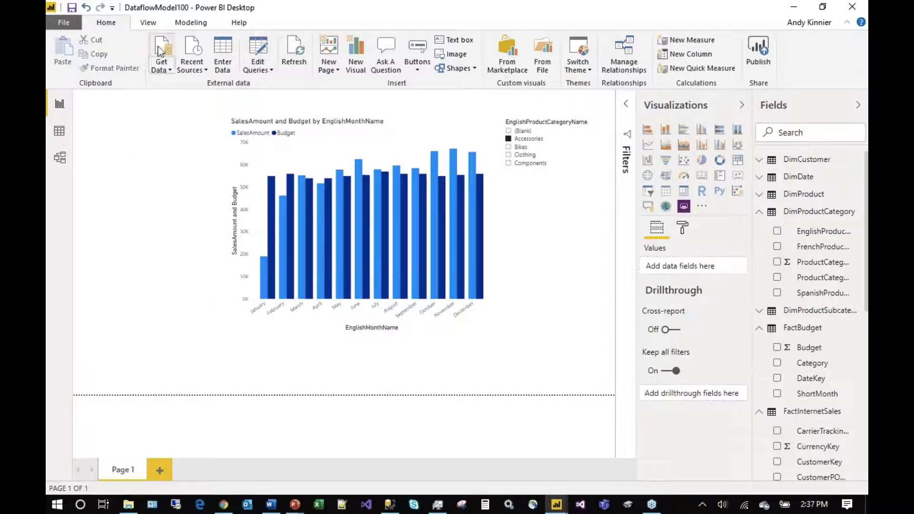
{"action": "left_click", "coordinate": [72, 8]}
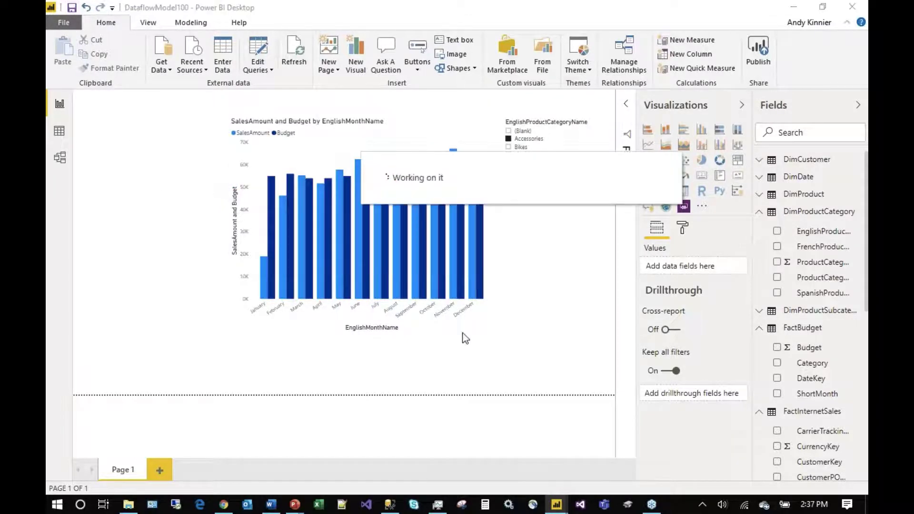
{"action": "left_click", "coordinate": [758, 53]}
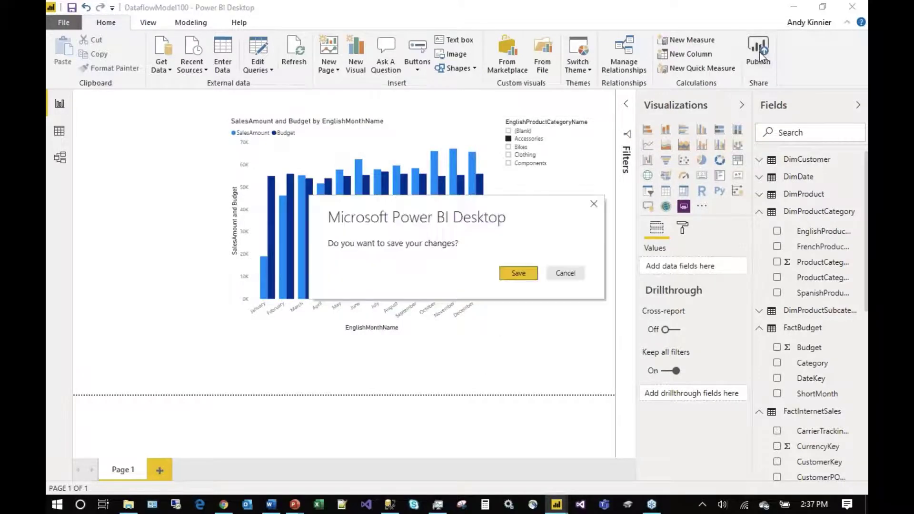
{"action": "left_click", "coordinate": [518, 275]}
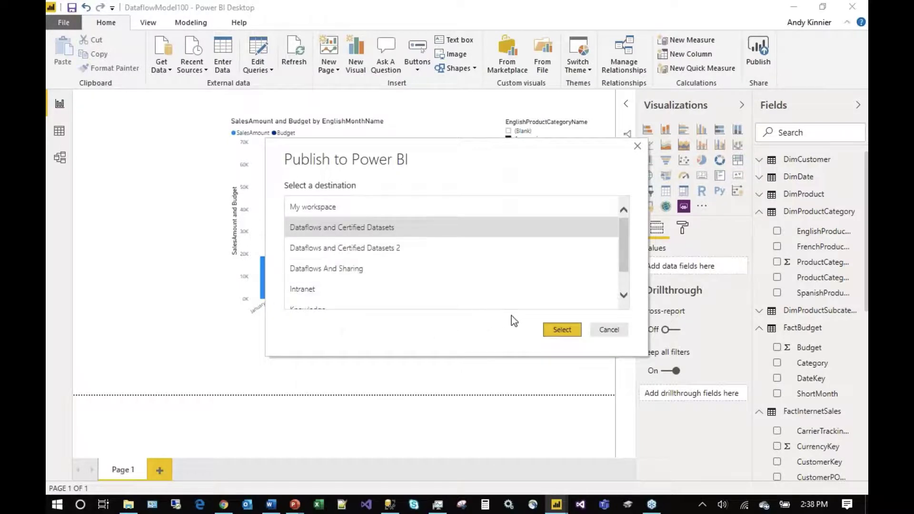
{"action": "left_click", "coordinate": [549, 329]}
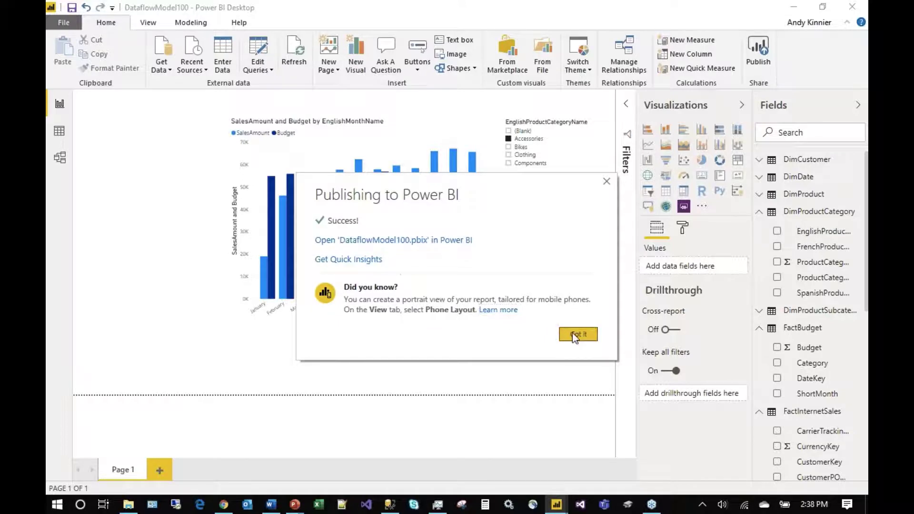
{"action": "left_click", "coordinate": [572, 333]}
Switch to the Power BI service in the browser and open the Dataflows and Certified Datasets workspace's content list
{"action": "key", "text": "alt+Tab"}
{"action": "key", "text": "alt+Tab"}
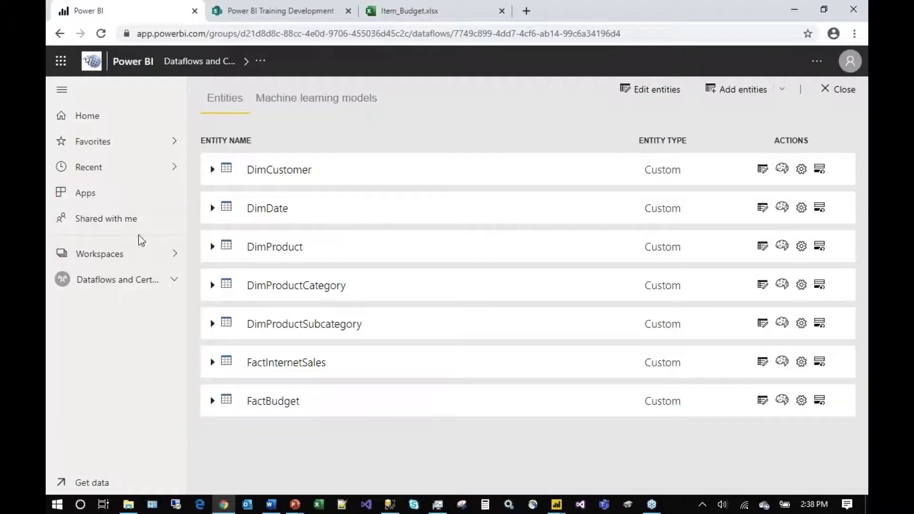
{"action": "key", "text": "alt+Tab"}
{"action": "key", "text": "alt+Tab"}
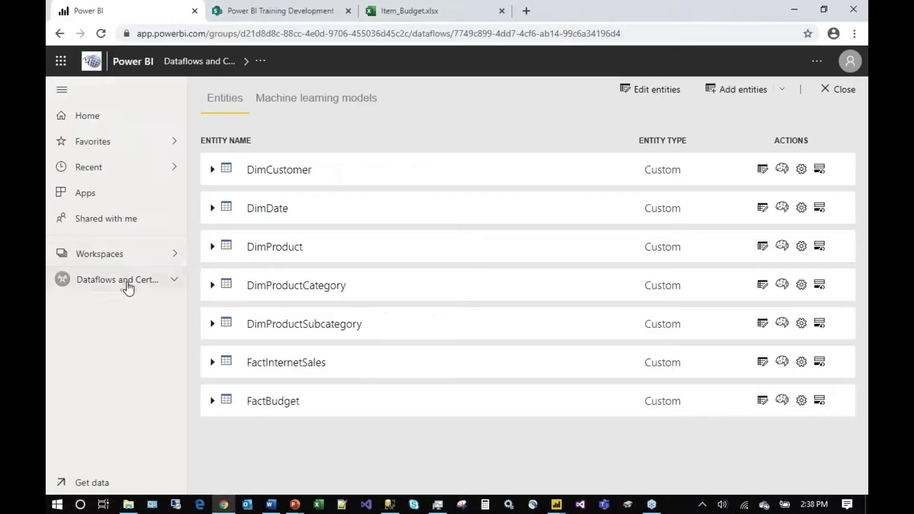
{"action": "left_click", "coordinate": [142, 276]}
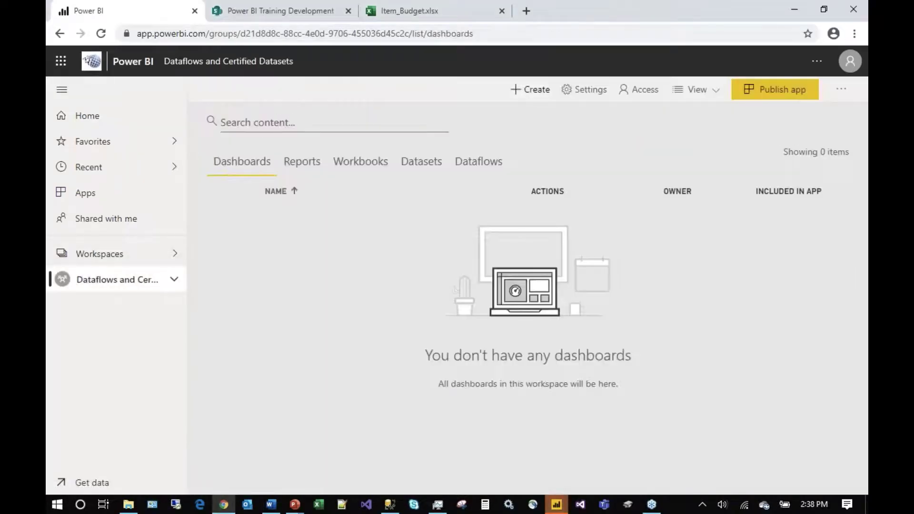
View the published DataflowModel100 report, then return to the workspace and check its datasets list
{"action": "left_click", "coordinate": [301, 168]}
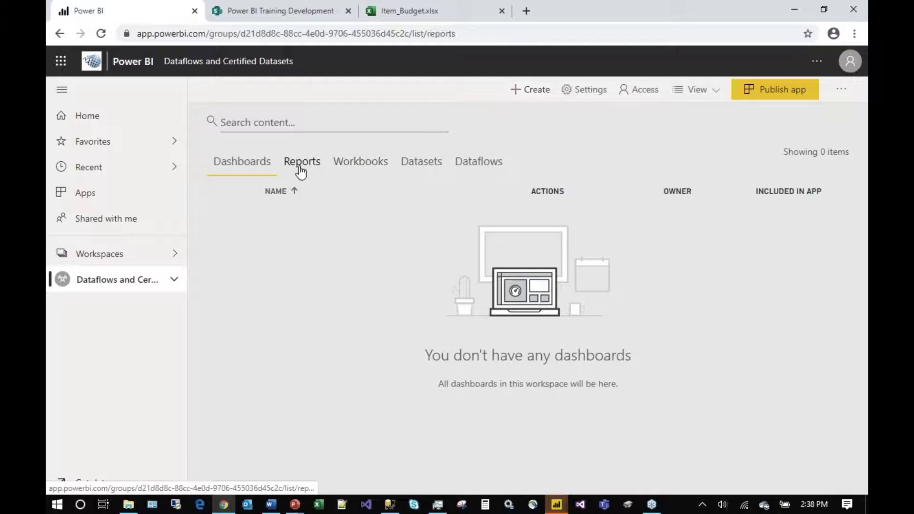
{"action": "left_click", "coordinate": [317, 236]}
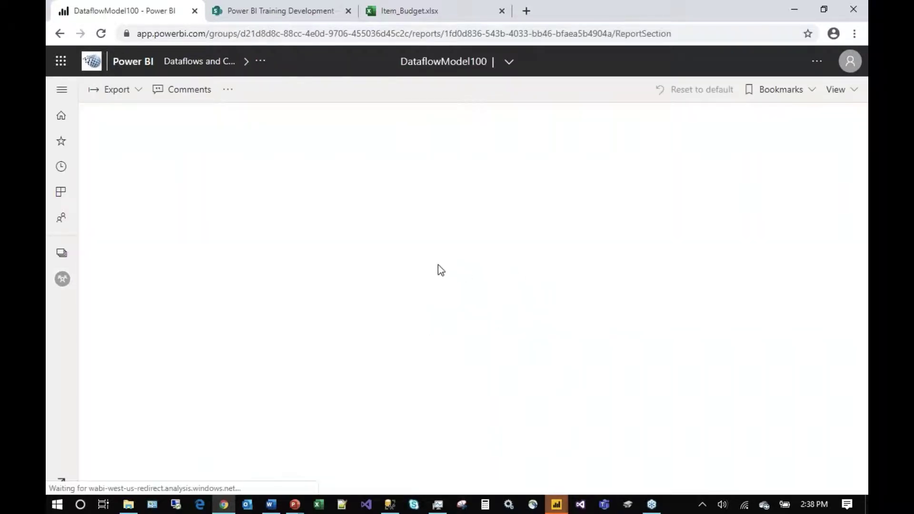
{"action": "left_click", "coordinate": [61, 90]}
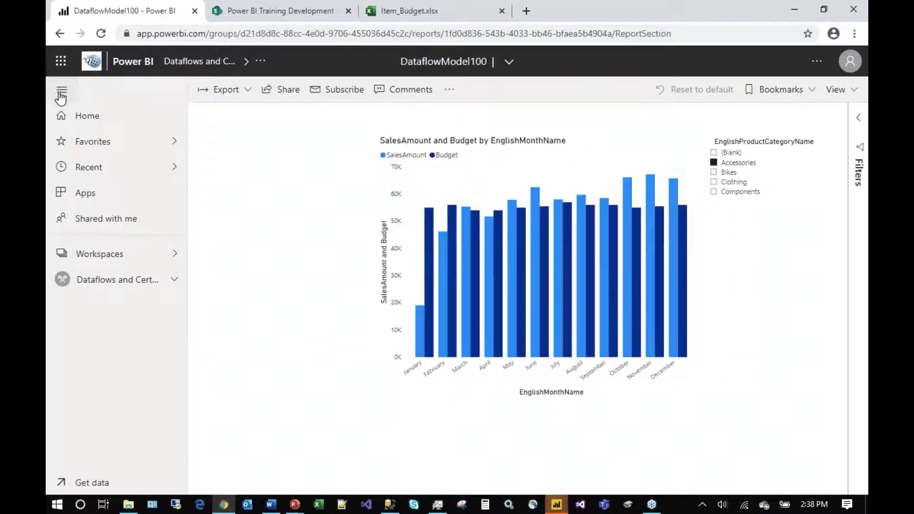
{"action": "left_click", "coordinate": [99, 282]}
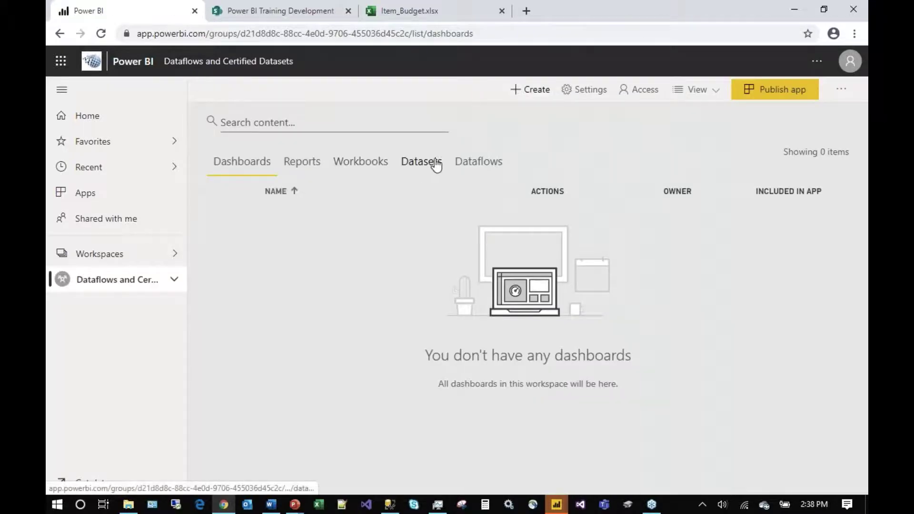
{"action": "left_click", "coordinate": [422, 164]}
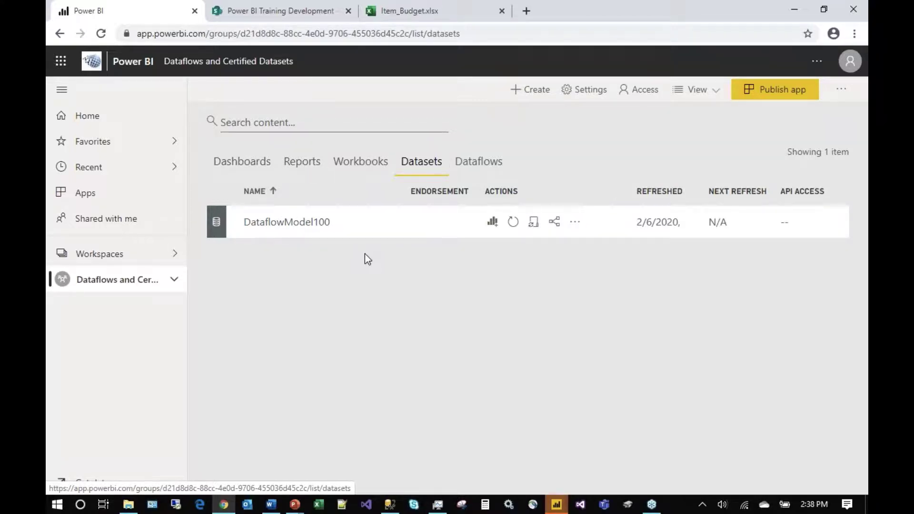
Switch to the blank Power BI Desktop report and connect it live to the DataflowModel100 Power BI dataset
{"action": "left_click", "coordinate": [561, 507]}
{"action": "left_click", "coordinate": [460, 444]}
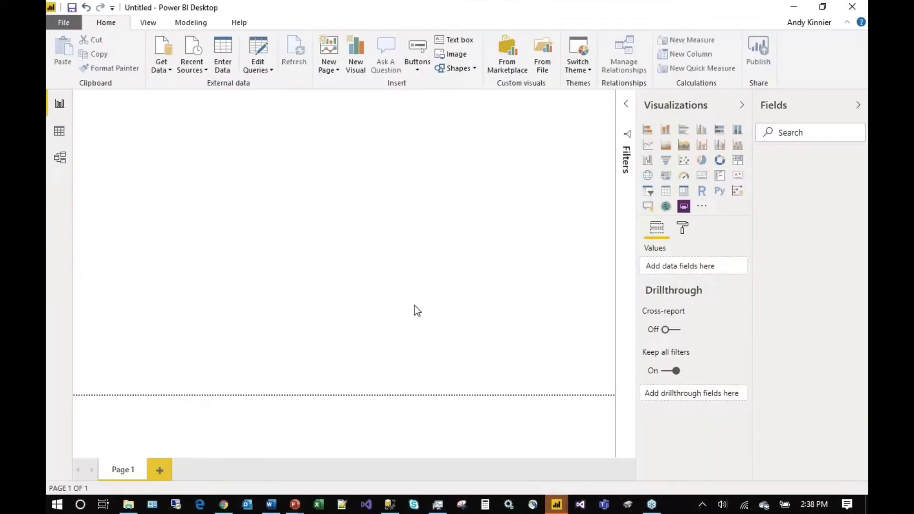
{"action": "left_click", "coordinate": [161, 56]}
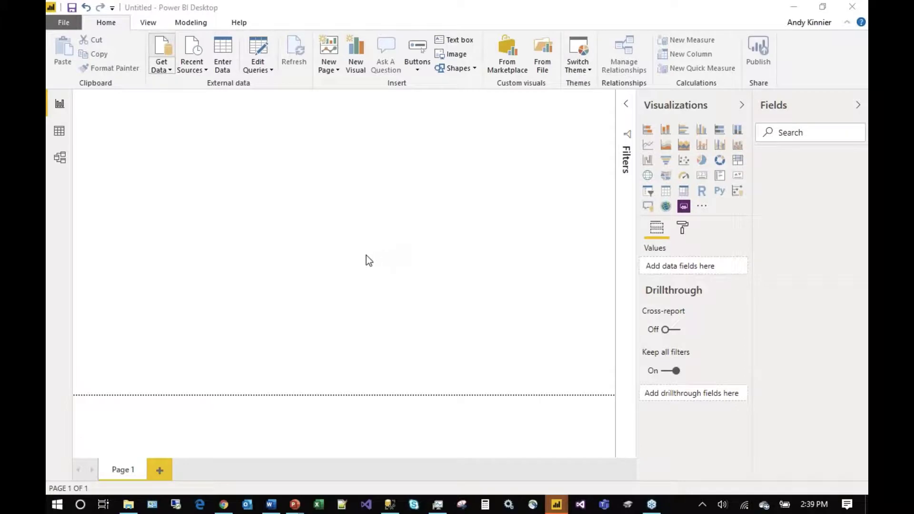
{"action": "left_click", "coordinate": [291, 171]}
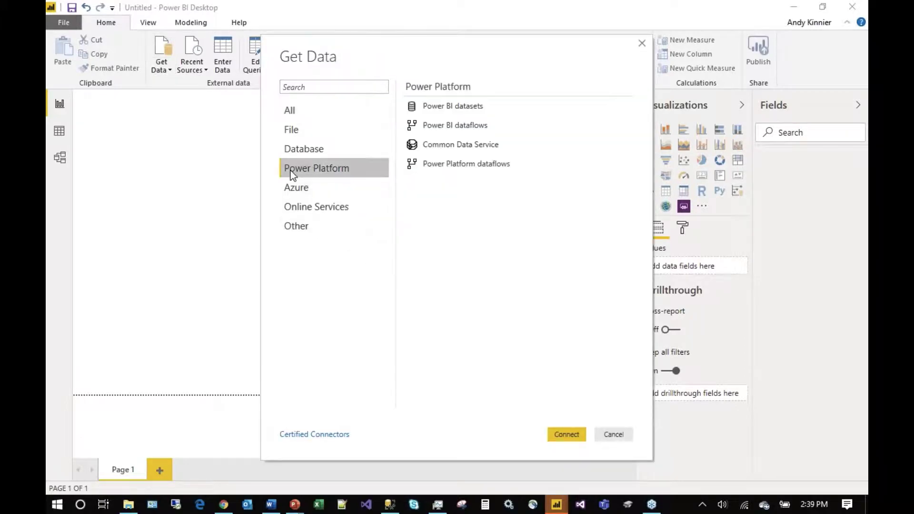
{"action": "left_click", "coordinate": [461, 106]}
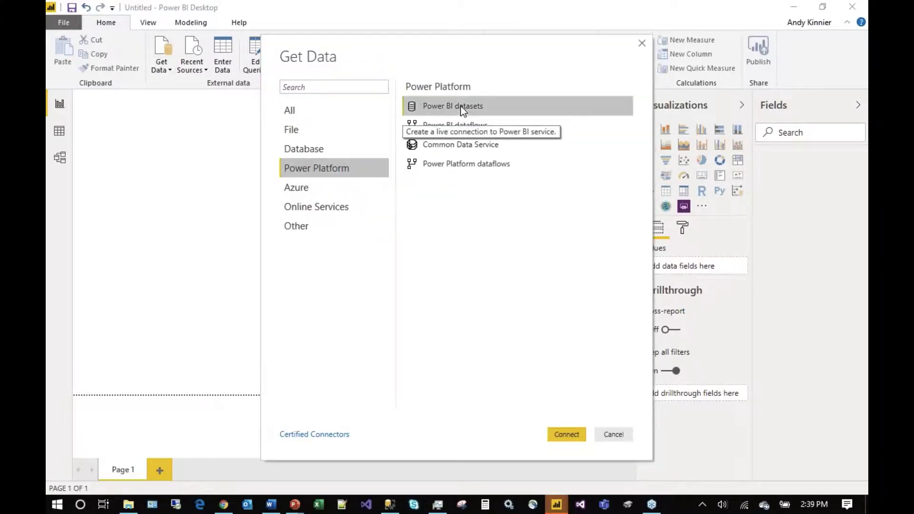
{"action": "left_click", "coordinate": [564, 435]}
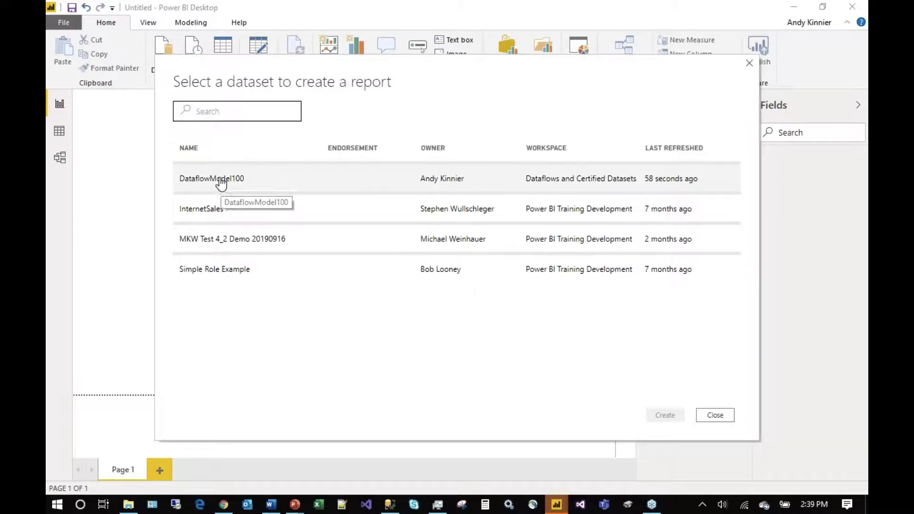
{"action": "left_click", "coordinate": [221, 183]}
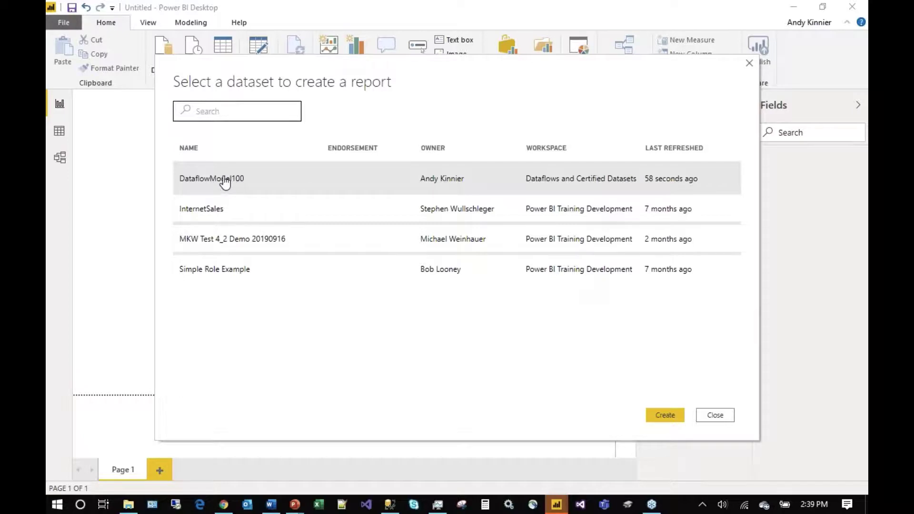
{"action": "double_click", "coordinate": [225, 182]}
{"action": "left_click", "coordinate": [227, 186]}
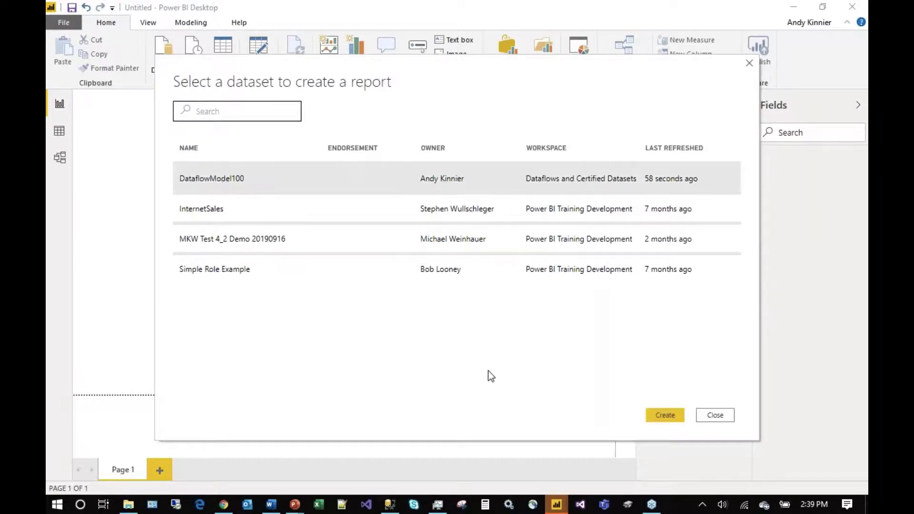
{"action": "left_click", "coordinate": [664, 415]}
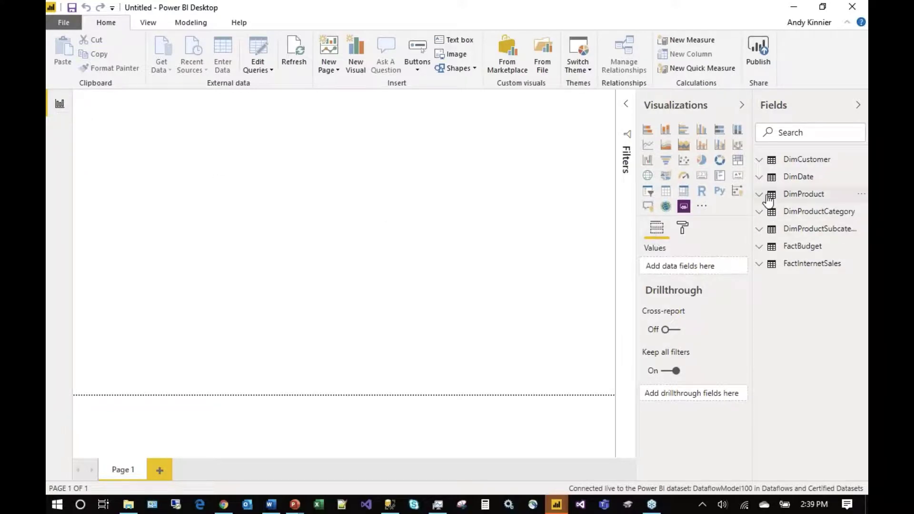
Build a table of EnglishProductSubcategoryName from DimProductSubcategory with SalesAmount from FactInternetSales on the blank page
{"action": "left_click", "coordinate": [769, 229]}
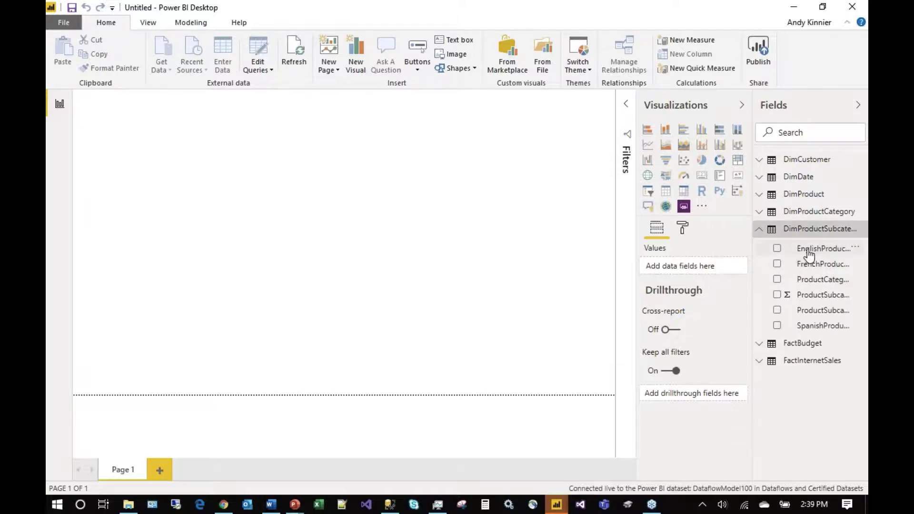
{"action": "left_click_drag", "start_coordinate": [809, 256], "coordinate": [358, 223]}
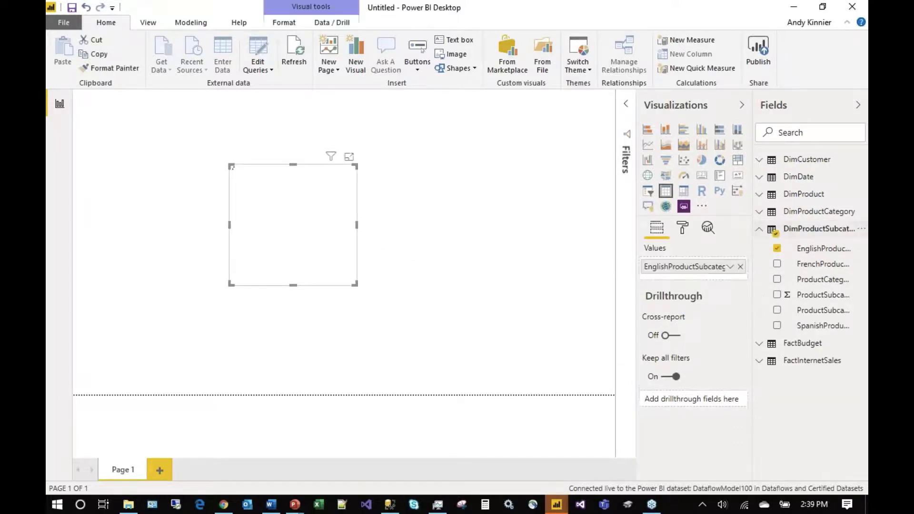
{"action": "left_click", "coordinate": [760, 230]}
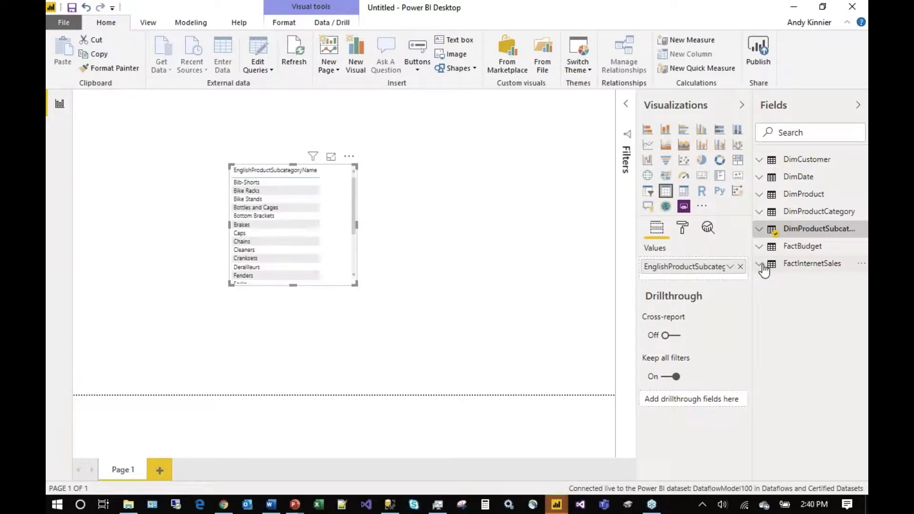
{"action": "left_click", "coordinate": [809, 263]}
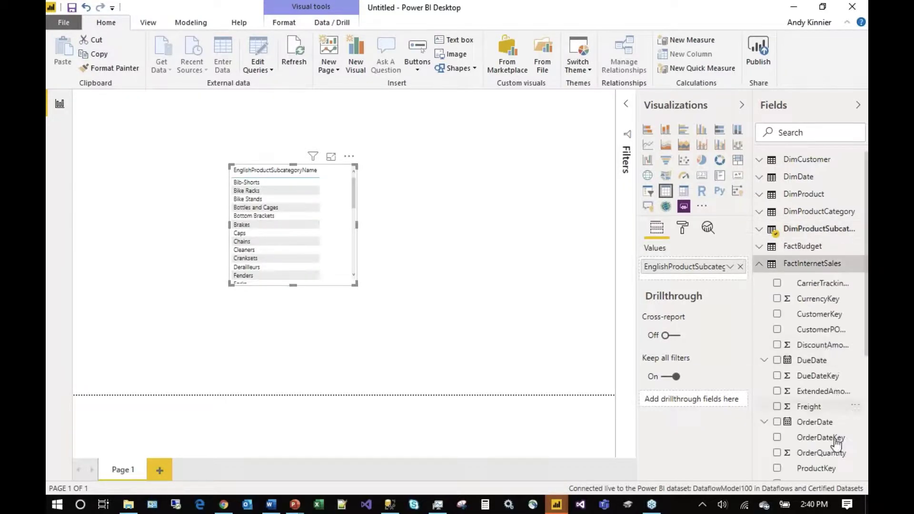
{"action": "scroll", "coordinate": [801, 429], "scroll_direction": "down", "scroll_amount": 2}
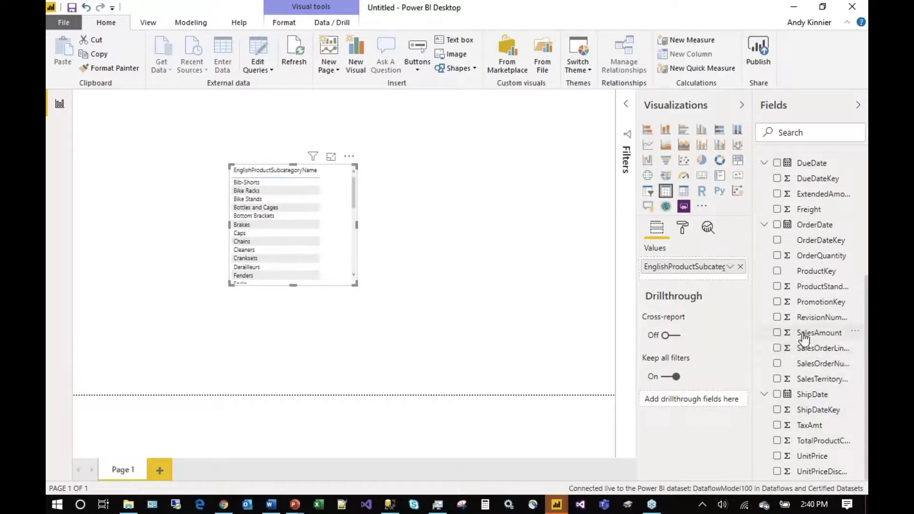
{"action": "left_click_drag", "start_coordinate": [809, 332], "coordinate": [304, 247]}
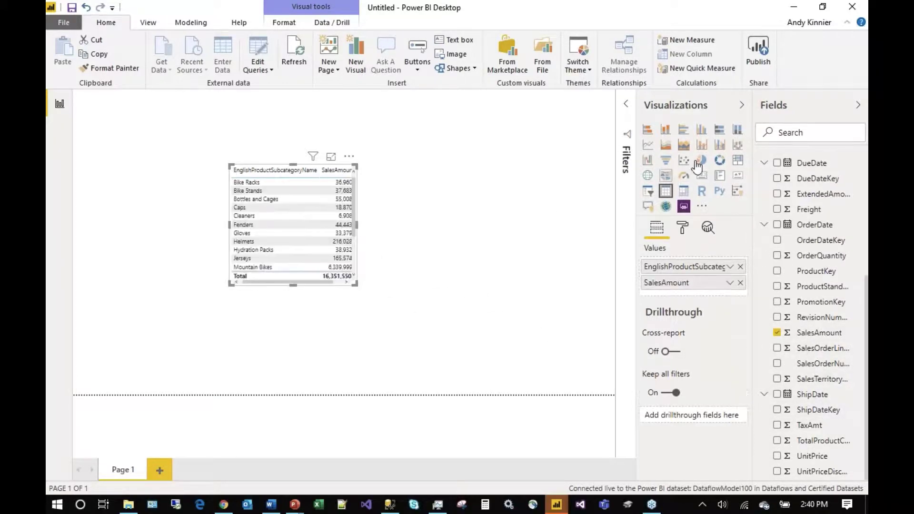
Convert the subcategory sales table to a pie chart and enlarge it so the legend fits beside the pie
{"action": "left_click", "coordinate": [702, 160]}
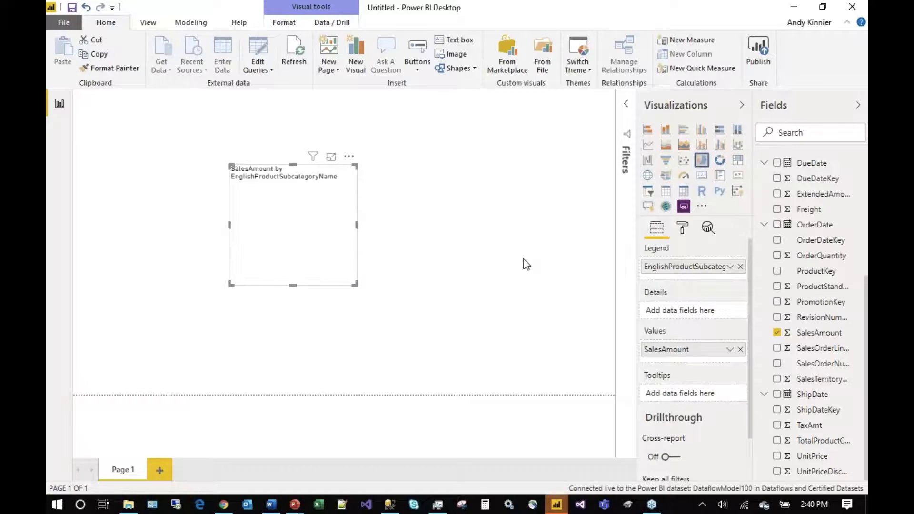
{"action": "left_click_drag", "start_coordinate": [355, 284], "coordinate": [491, 319]}
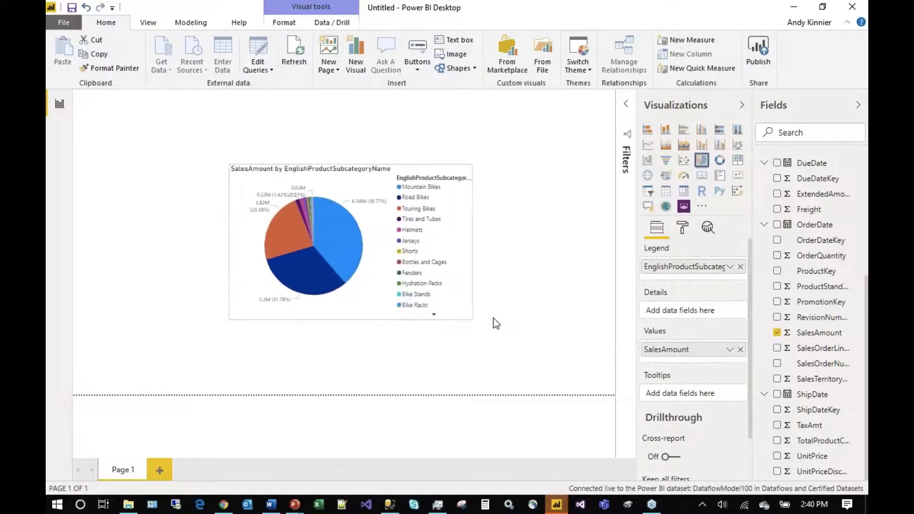
{"action": "left_click", "coordinate": [542, 237]}
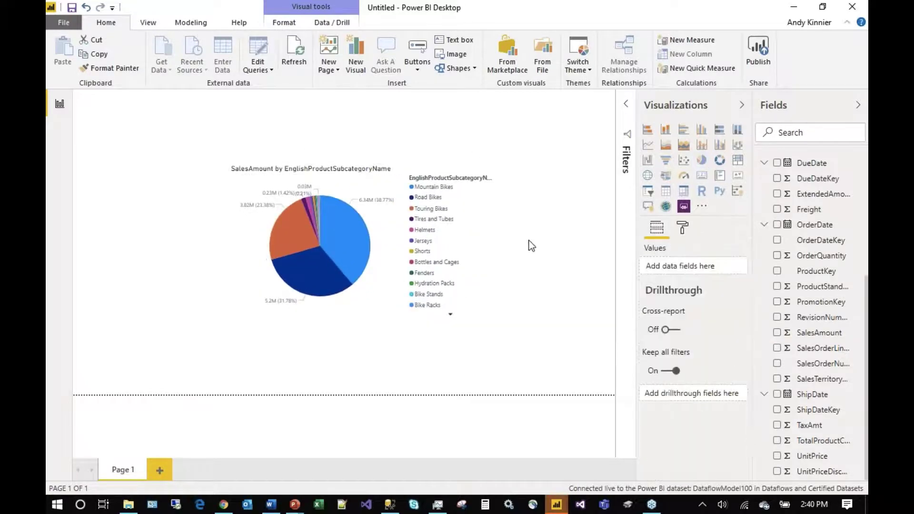
Save the new report as DataflowModel1000.pbix in the Senturus folder
{"action": "left_click", "coordinate": [61, 22]}
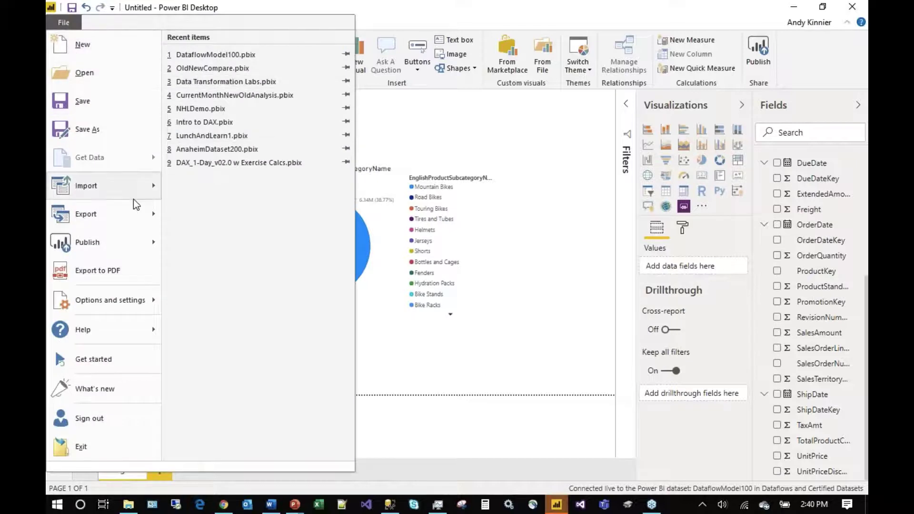
{"action": "key", "text": "Escape"}
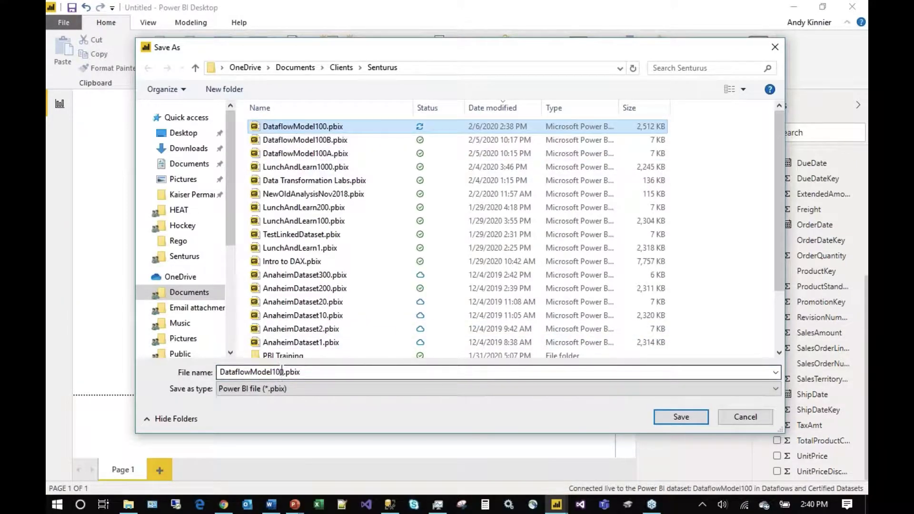
{"action": "left_click", "coordinate": [281, 371]}
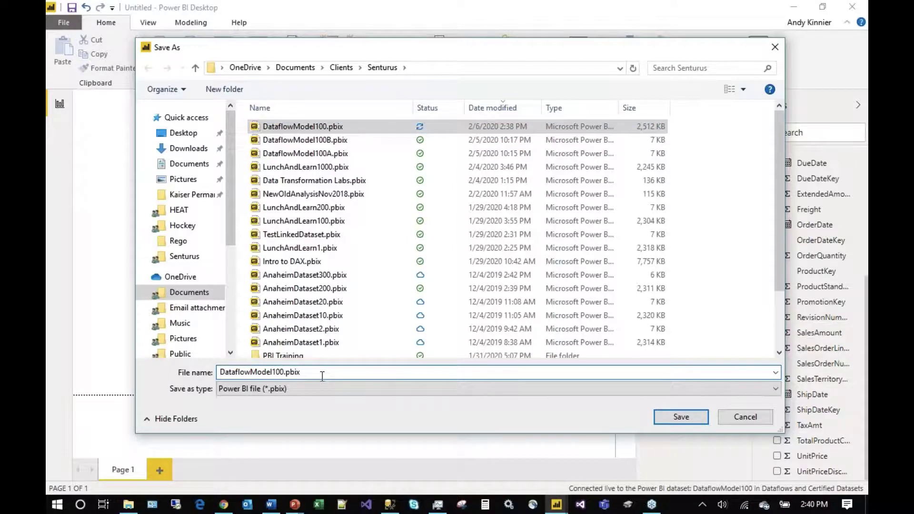
{"action": "type", "text": "0"}
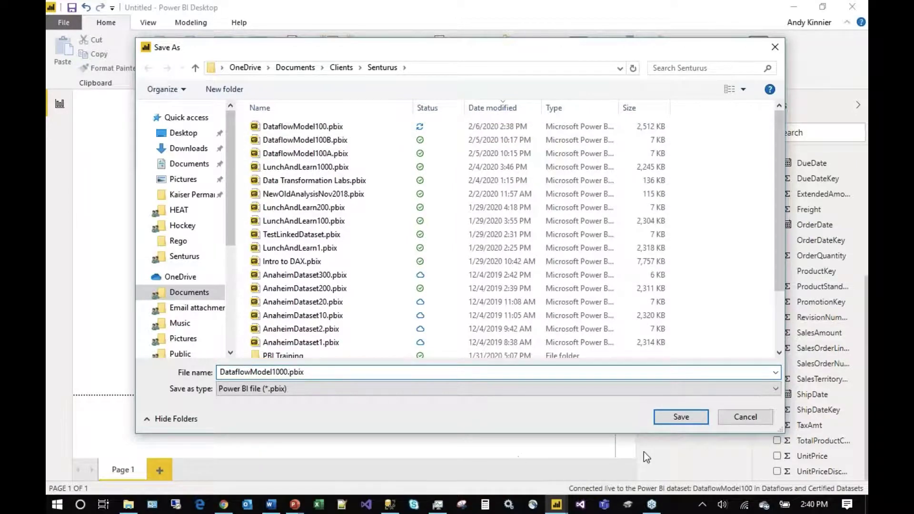
{"action": "left_click", "coordinate": [666, 418]}
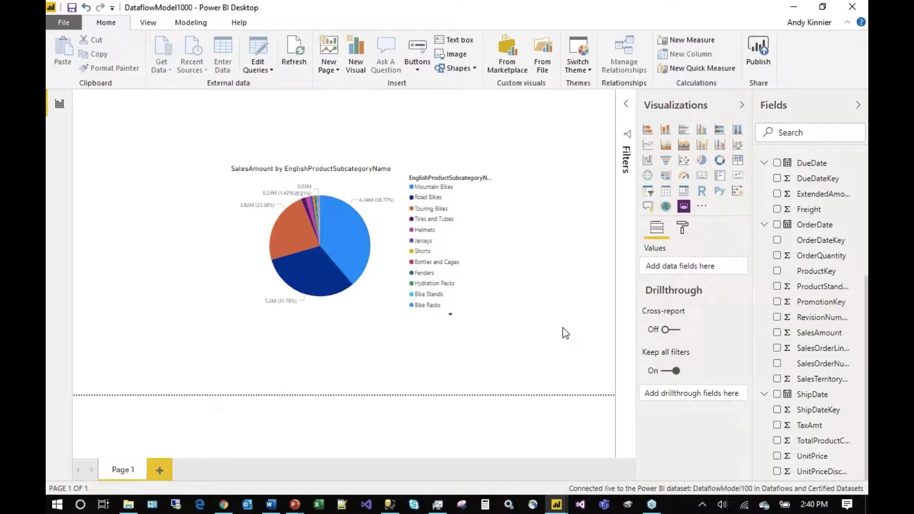
Publish the DataflowModel1000 report to the Dataflows and Certified Datasets workspace and dismiss the publishing dialog
{"action": "left_click", "coordinate": [759, 48]}
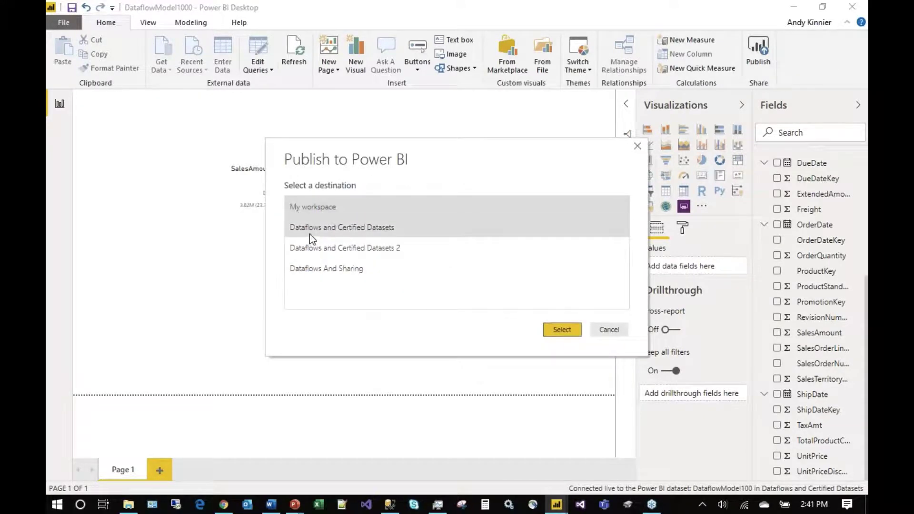
{"action": "left_click", "coordinate": [310, 230]}
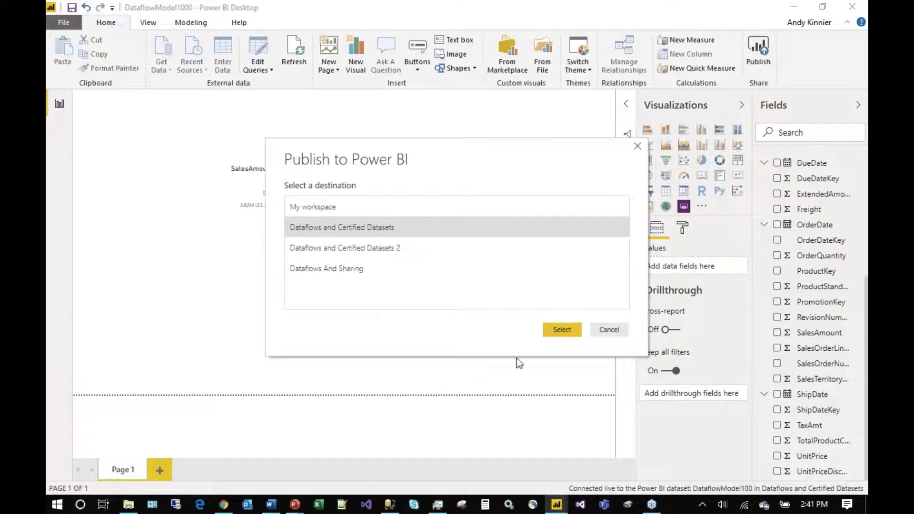
{"action": "left_click", "coordinate": [564, 333]}
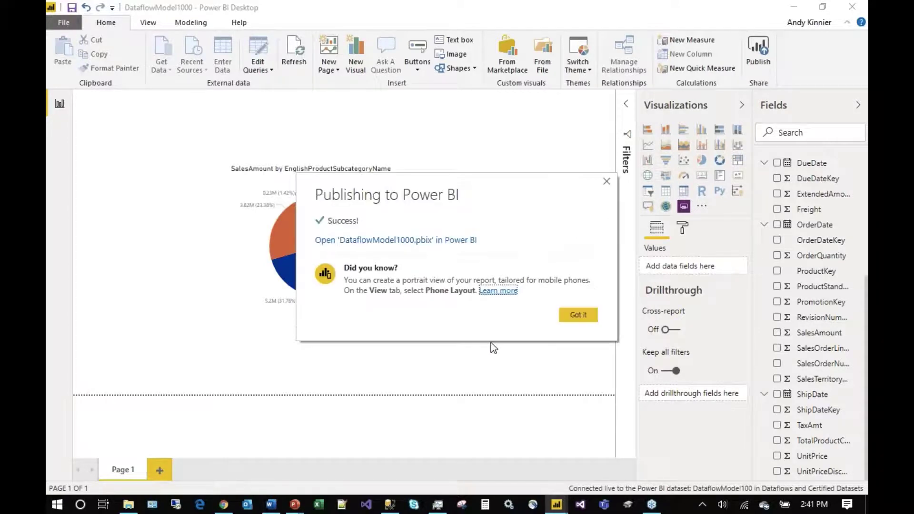
{"action": "left_click", "coordinate": [572, 318]}
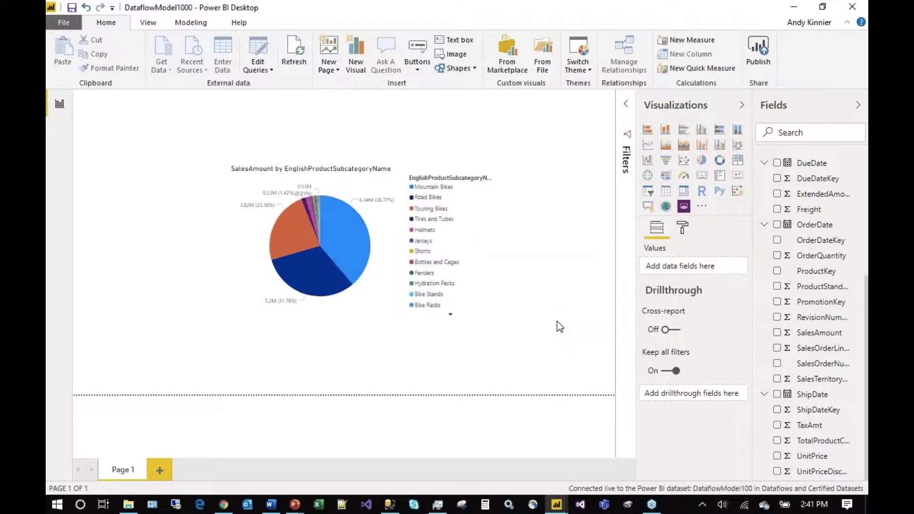
Switch to the Power BI service in the browser and check the workspace's reports and datasets lists
{"action": "key", "text": "alt+Tab"}
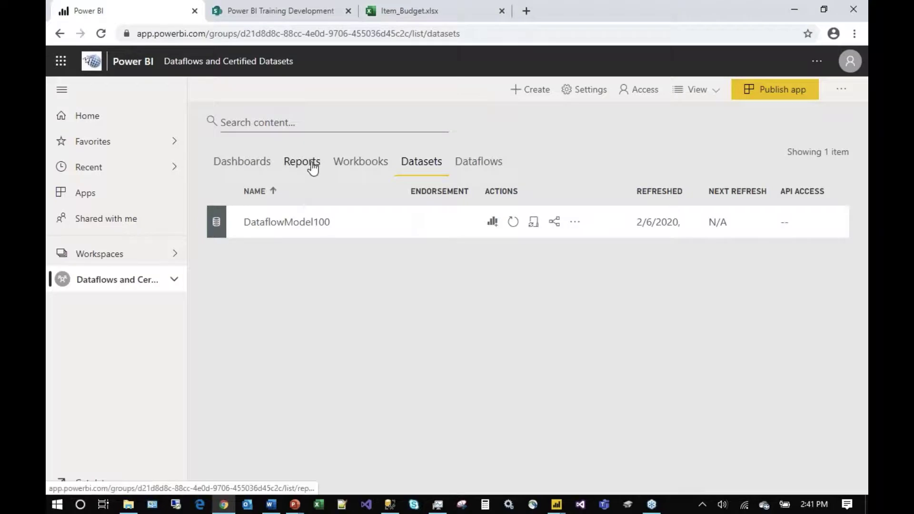
{"action": "left_click", "coordinate": [308, 164]}
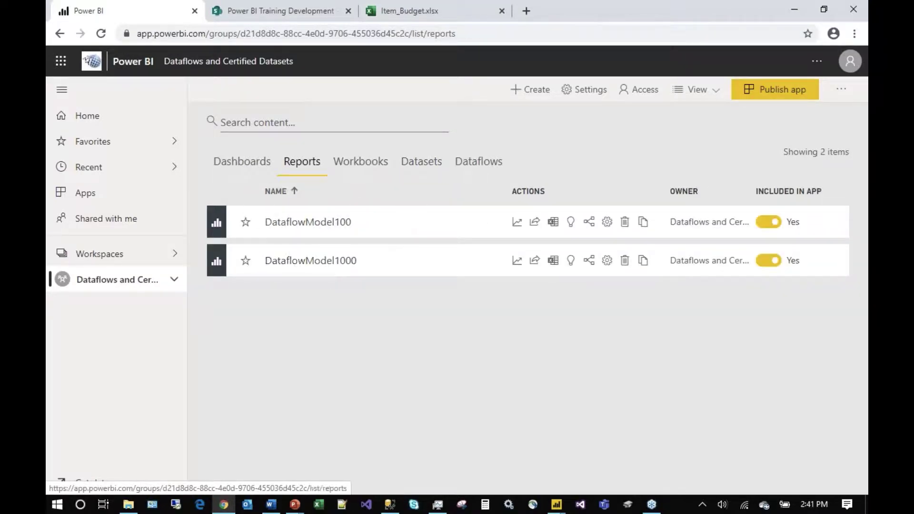
{"action": "left_click", "coordinate": [421, 162]}
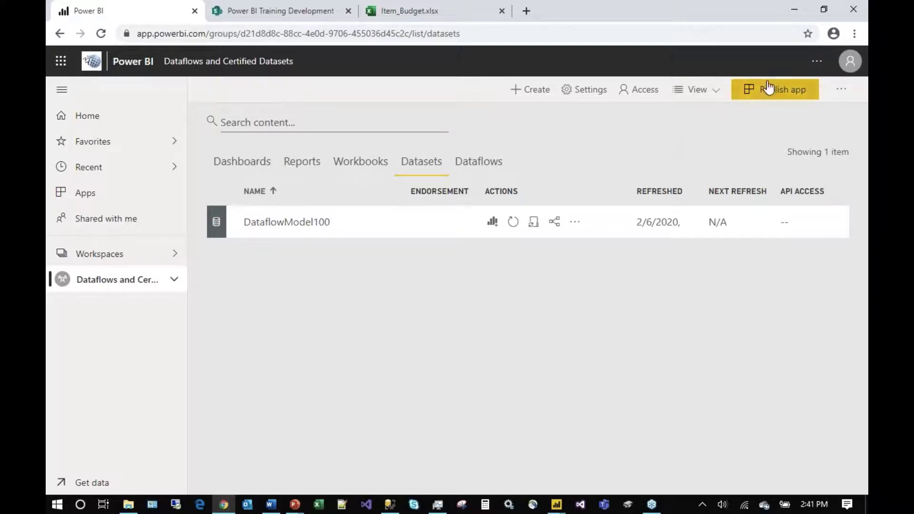
Open the tenant settings in the Power BI Admin portal
{"action": "left_click", "coordinate": [818, 67]}
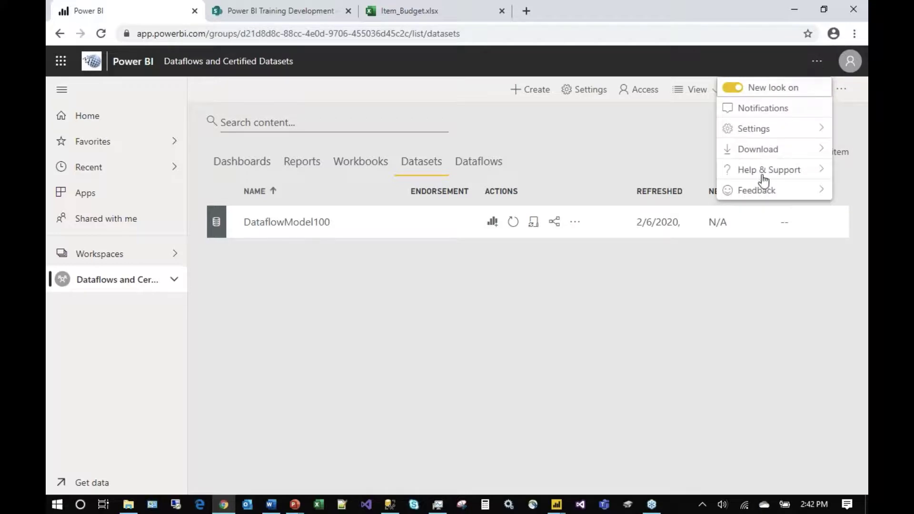
{"action": "mouse_move", "coordinate": [764, 143]}
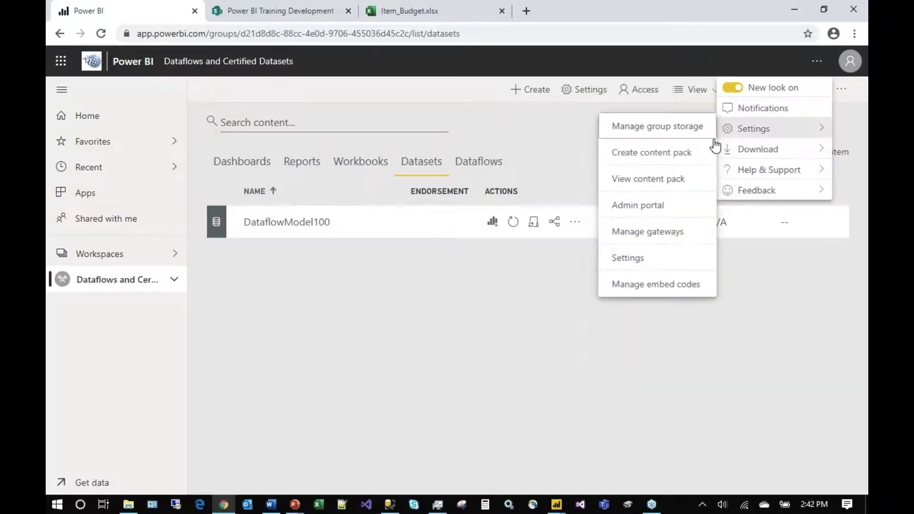
{"action": "left_click", "coordinate": [650, 209]}
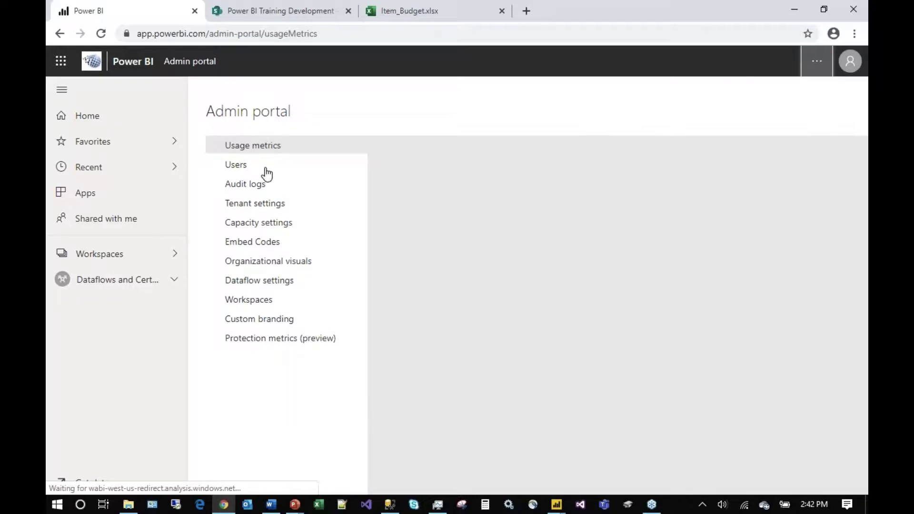
{"action": "left_click", "coordinate": [254, 203]}
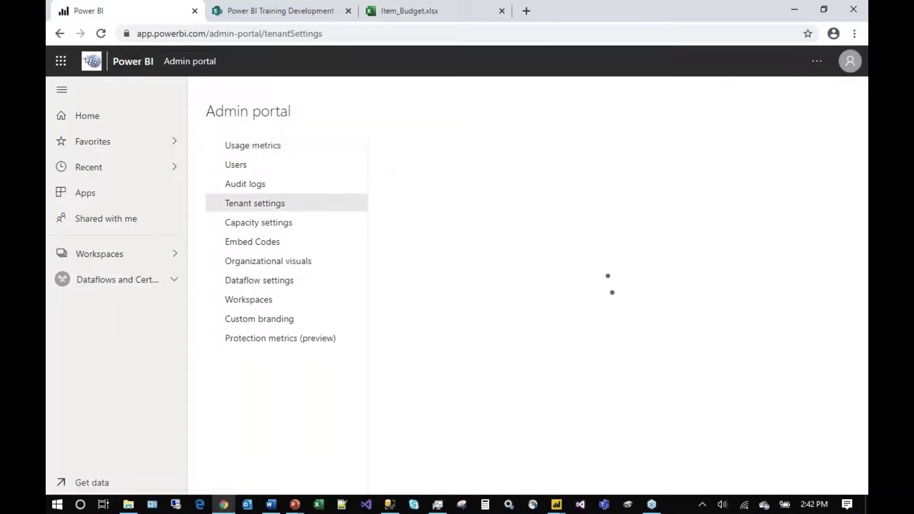
Switch to the PowerPoint slide show and move on to the "Shared and certified datasets" title slide
{"action": "key", "text": "alt+Tab"}
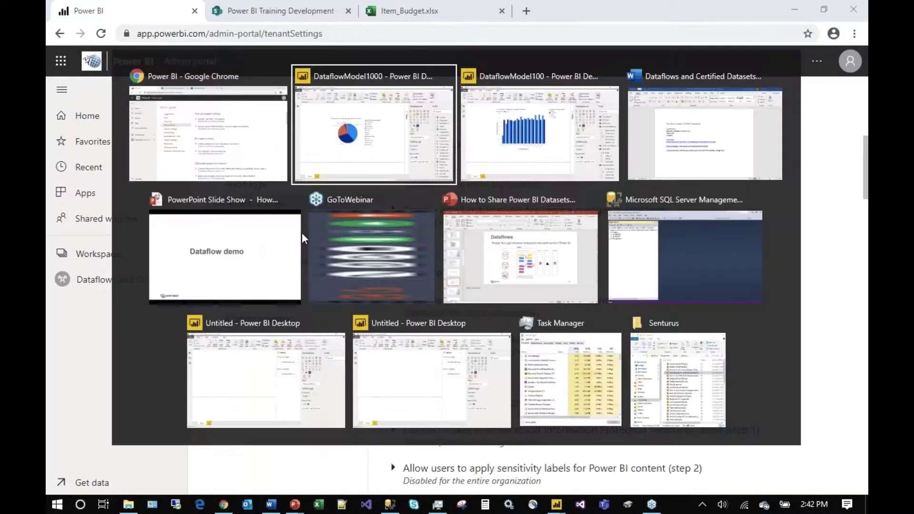
{"action": "key", "text": "Tab"}
{"action": "key", "text": "Tab"}
{"action": "key", "text": "Tab"}
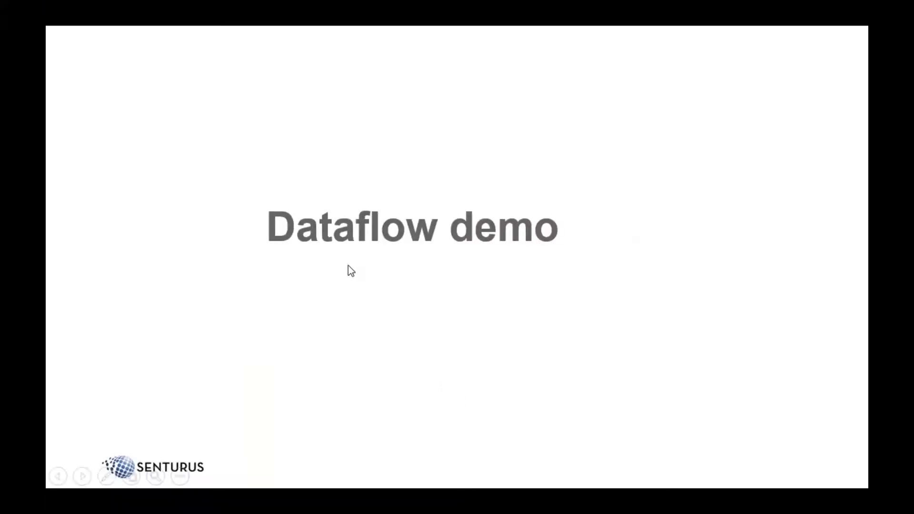
{"action": "left_click", "coordinate": [347, 267]}
{"action": "left_click", "coordinate": [343, 277]}
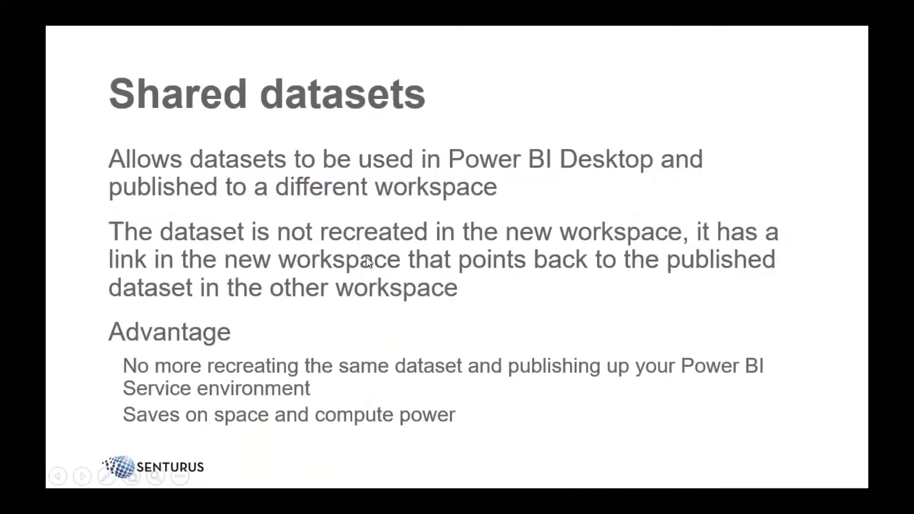
{"action": "scroll", "coordinate": [361, 230], "scroll_direction": "up", "scroll_amount": 1}
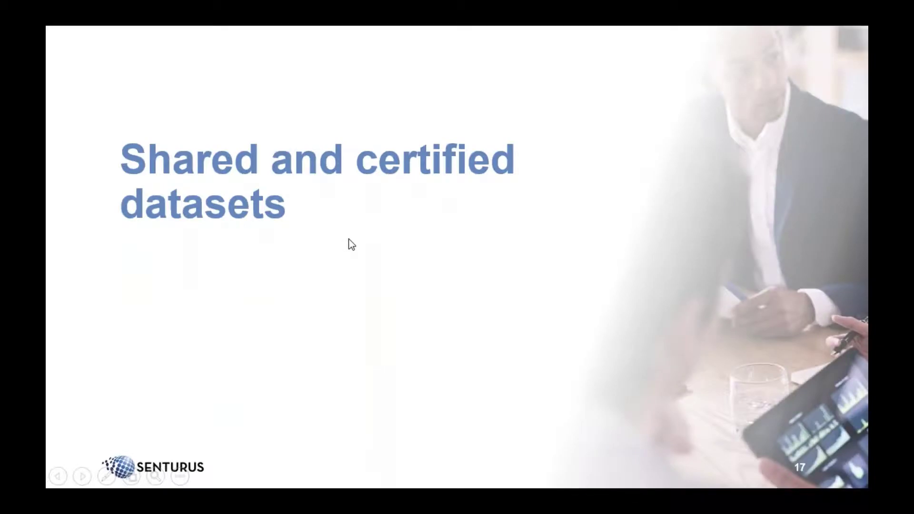
Switch back to the Admin portal in the browser and review the "Use datasets across workspaces" tenant setting, then collapse it
{"action": "key", "text": "alt+Tab"}
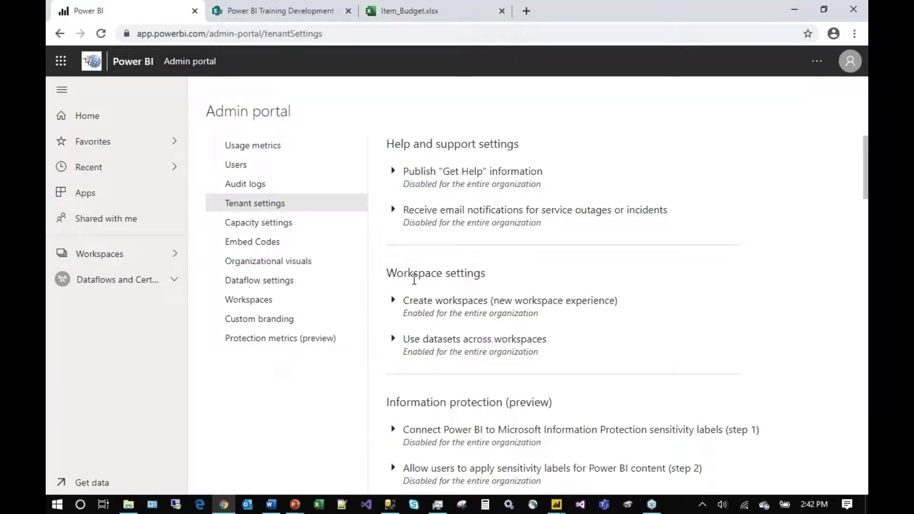
{"action": "left_click", "coordinate": [394, 339]}
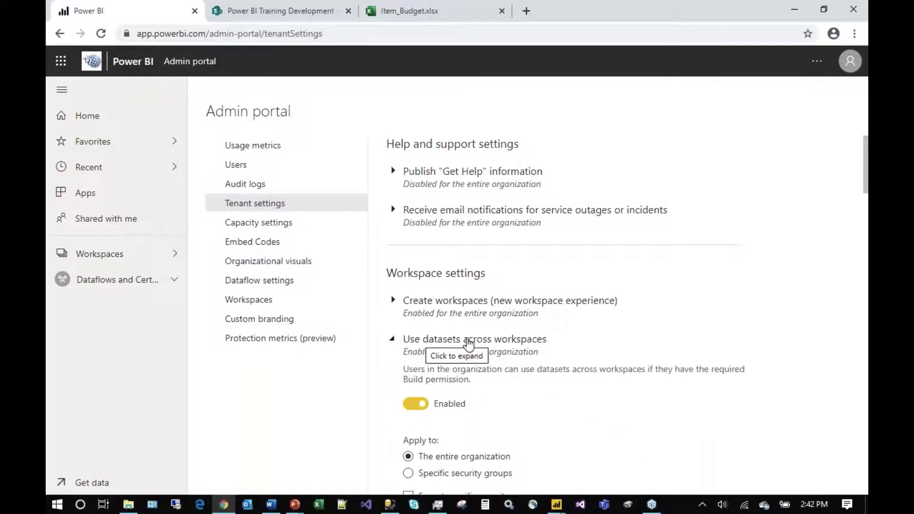
{"action": "scroll", "coordinate": [547, 359], "scroll_direction": "down", "scroll_amount": 1}
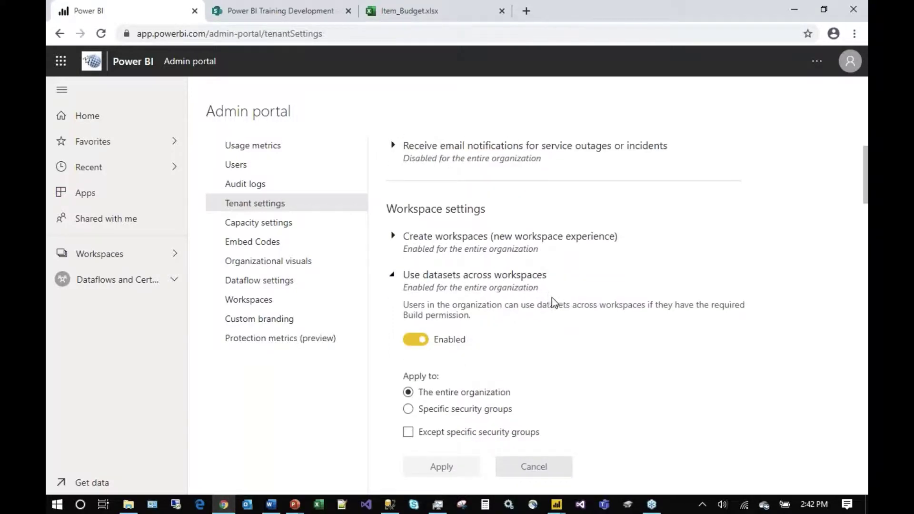
{"action": "scroll", "coordinate": [547, 304], "scroll_direction": "down", "scroll_amount": 2}
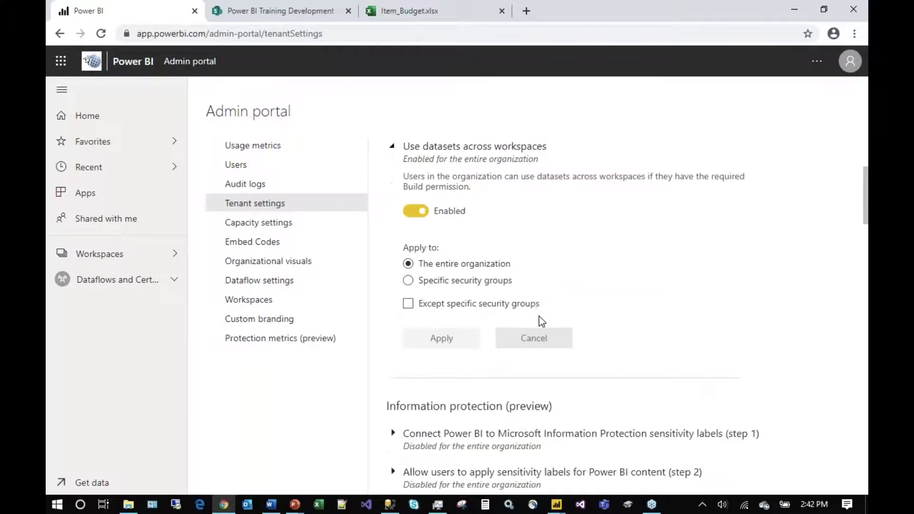
{"action": "left_click", "coordinate": [393, 152]}
Examine the Certification tenant setting under Export and sharing settings, including which security groups it applies to
{"action": "scroll", "coordinate": [574, 359], "scroll_direction": "down", "scroll_amount": 4}
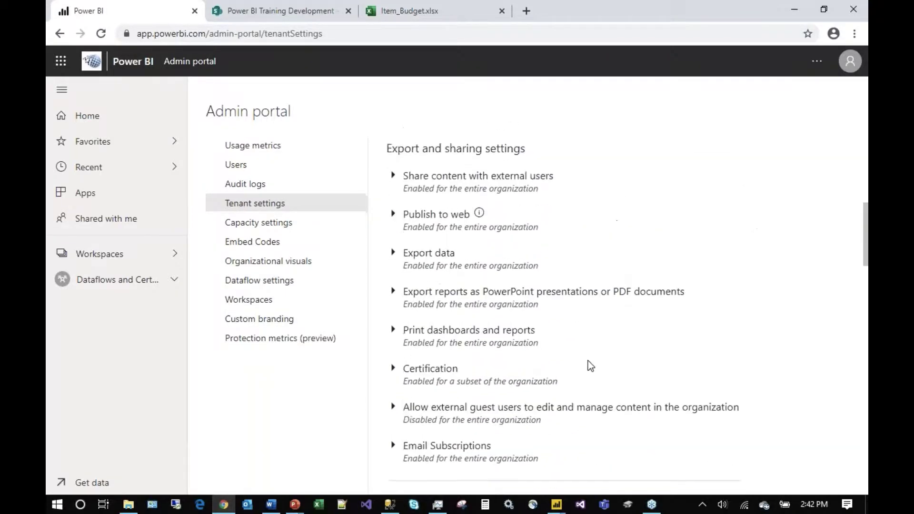
{"action": "scroll", "coordinate": [589, 363], "scroll_direction": "down", "scroll_amount": 1}
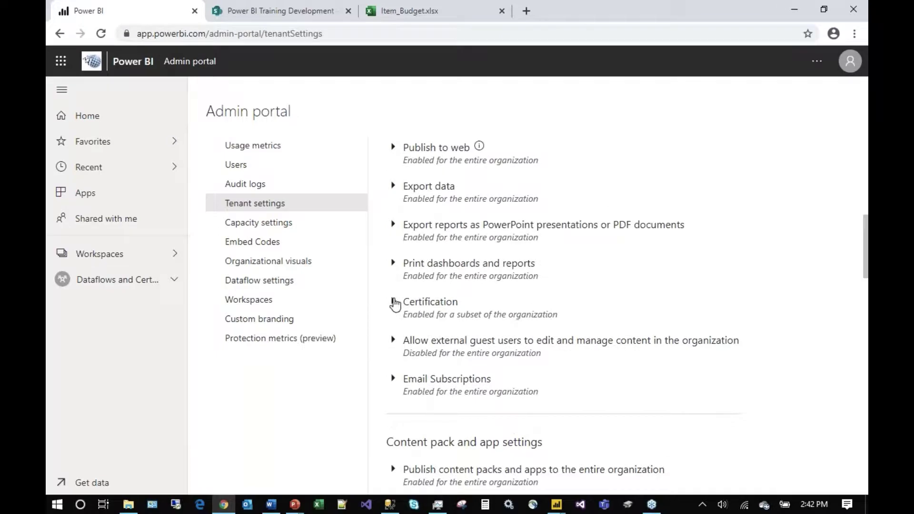
{"action": "left_click", "coordinate": [393, 302]}
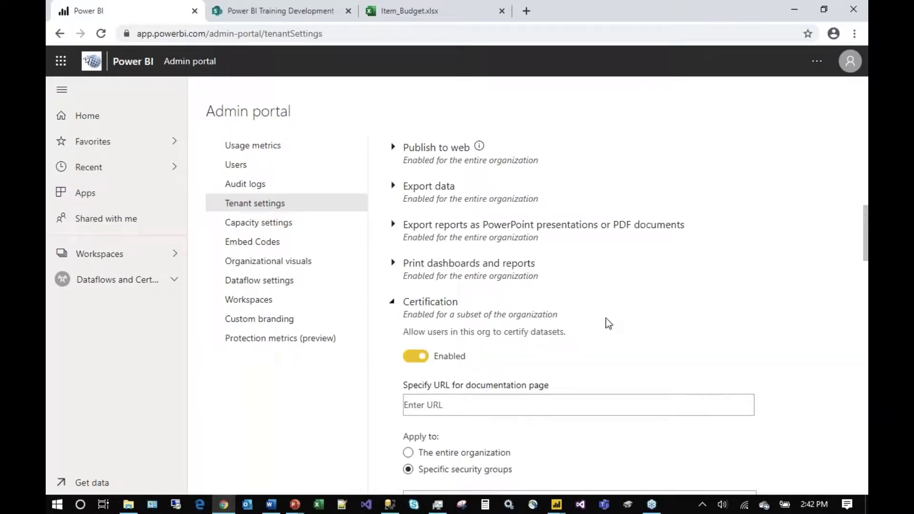
{"action": "scroll", "coordinate": [608, 322], "scroll_direction": "down", "scroll_amount": 3}
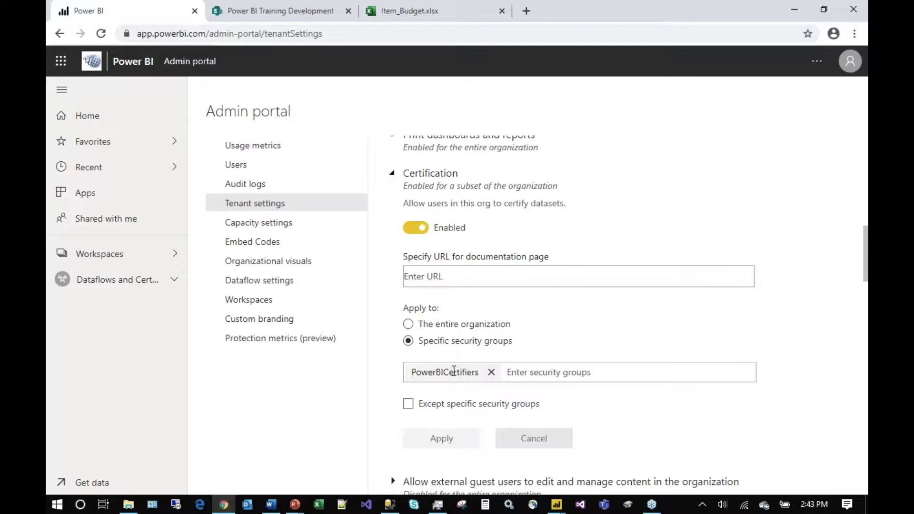
{"action": "scroll", "coordinate": [638, 290], "scroll_direction": "up", "scroll_amount": 7}
{"action": "scroll", "coordinate": [638, 288], "scroll_direction": "up", "scroll_amount": 5}
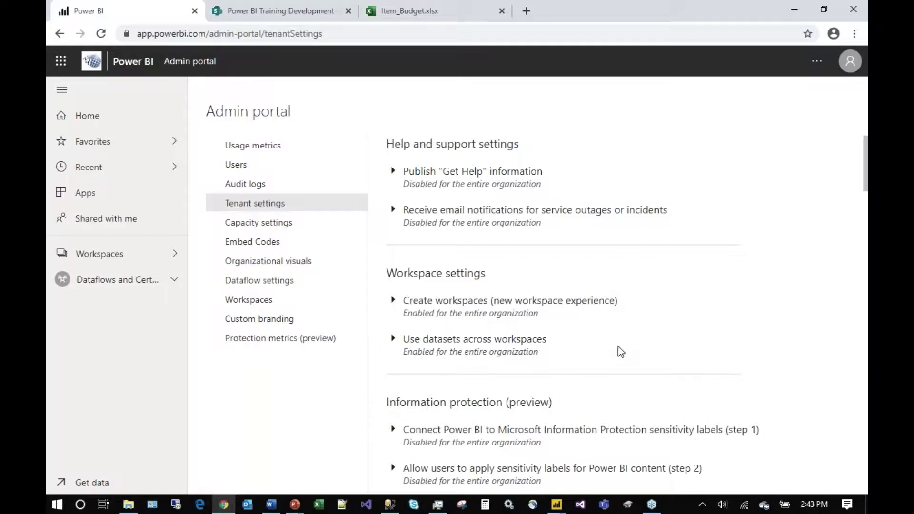
Switch to the PowerPoint slide show and advance through the "Shared datasets" slide to the "Shared datasets demo" slide
{"action": "key", "text": "alt+Tab"}
{"action": "left_click", "coordinate": [573, 360]}
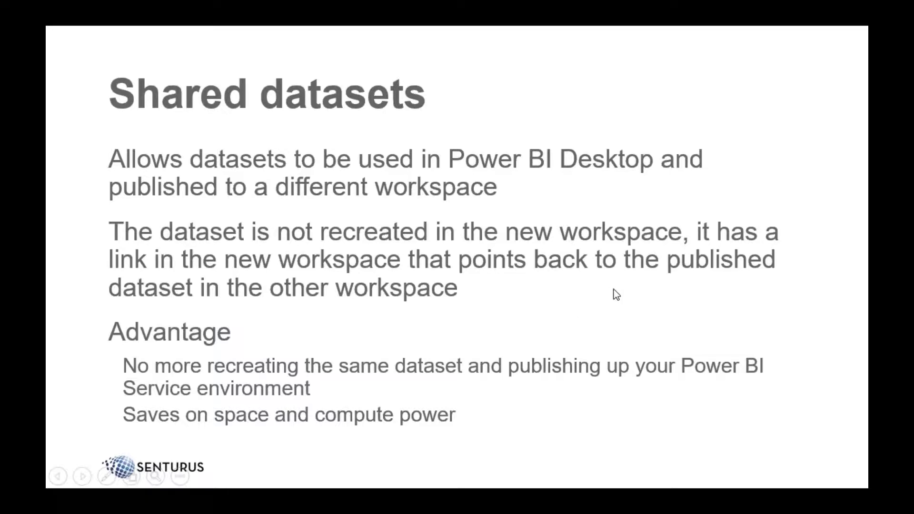
{"action": "key", "text": "Right"}
Switch to the DataflowModel1000 report in Power BI Desktop and save a copy as DataflowModel2000.pbix in the Senturus folder
{"action": "key", "text": "alt+Tab"}
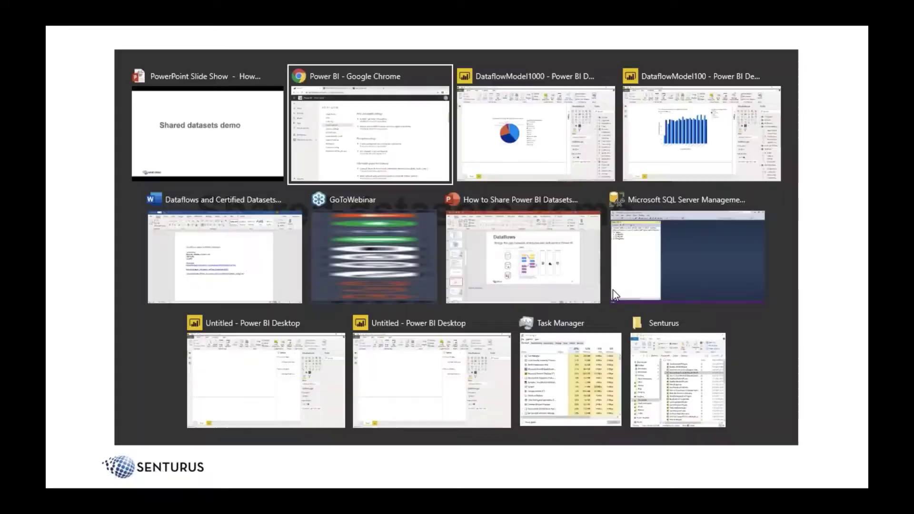
{"action": "key", "text": "alt+Tab"}
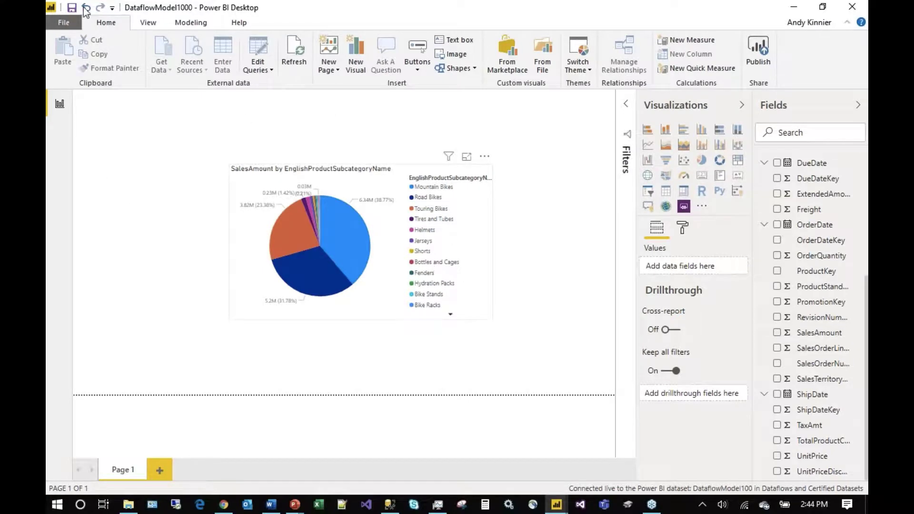
{"action": "left_click", "coordinate": [67, 21]}
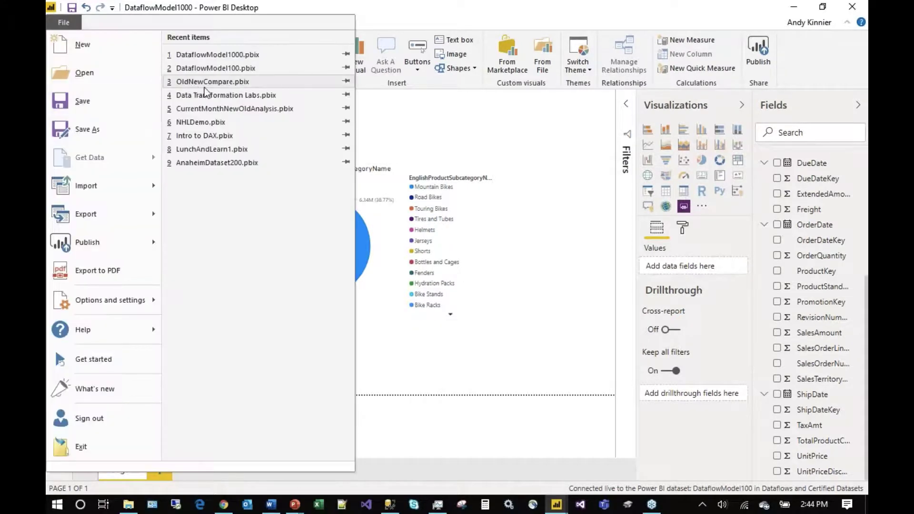
{"action": "left_click", "coordinate": [85, 132]}
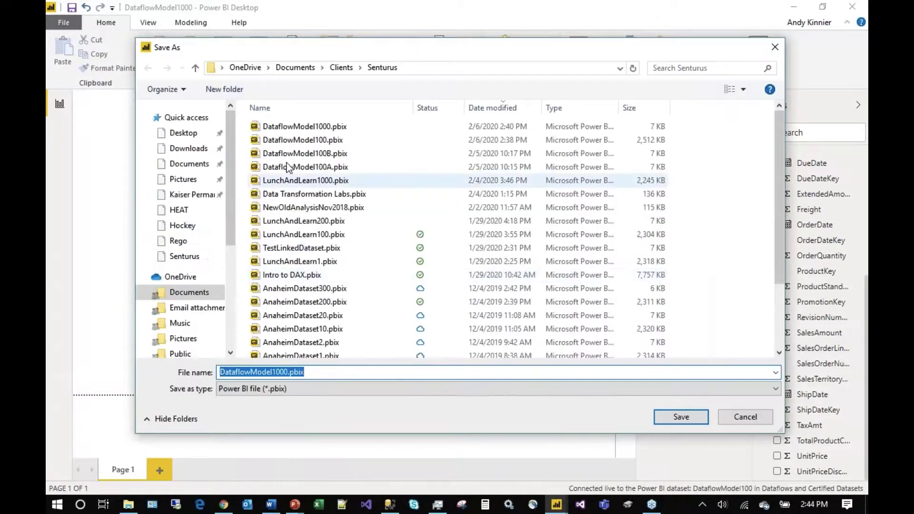
{"action": "left_click", "coordinate": [276, 372]}
{"action": "key", "text": "BackSpace"}
{"action": "type", "text": "2"}
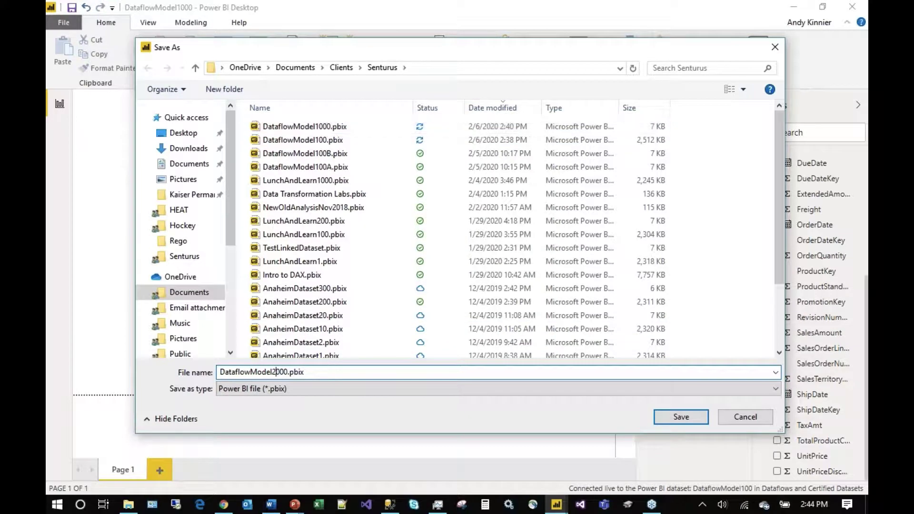
{"action": "left_click", "coordinate": [691, 418]}
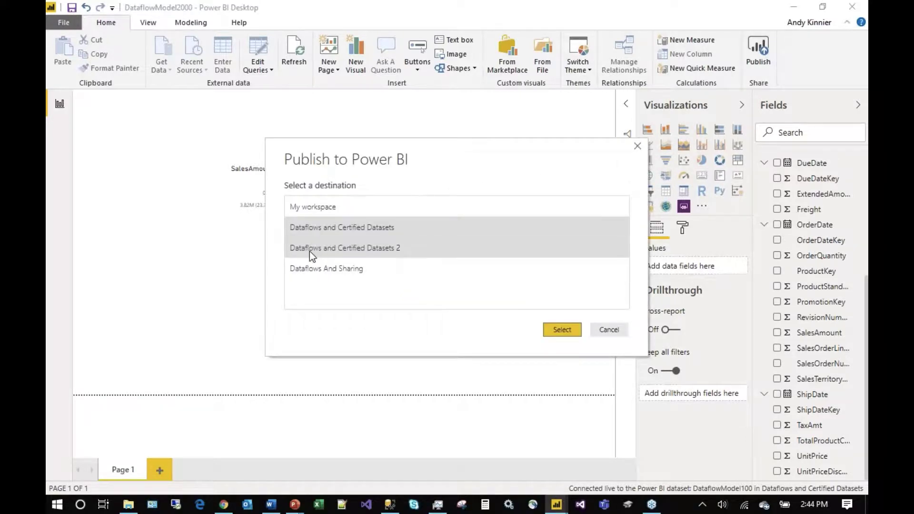
Publish the DataflowModel2000 report to the Dataflows and Certified Datasets 2 workspace and dismiss the publishing dialog
{"action": "left_click", "coordinate": [310, 251]}
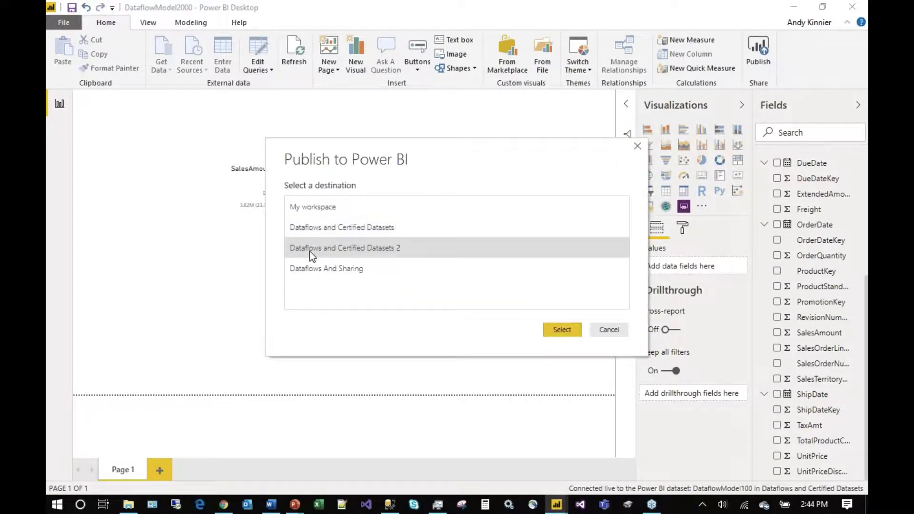
{"action": "left_click", "coordinate": [564, 328]}
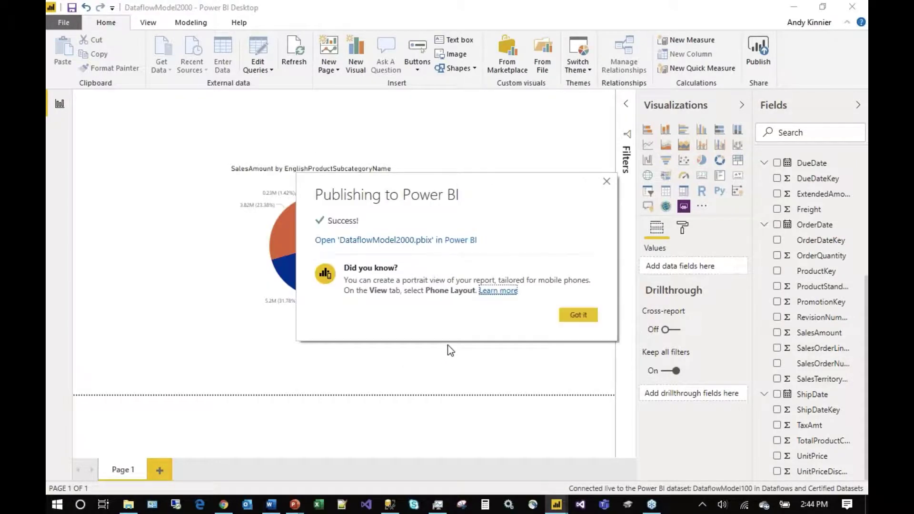
{"action": "left_click", "coordinate": [577, 316]}
Switch to the Power BI service in the browser and check the datasets list of the Dataflows and Certified Datasets 2 workspace
{"action": "key", "text": "alt+Tab"}
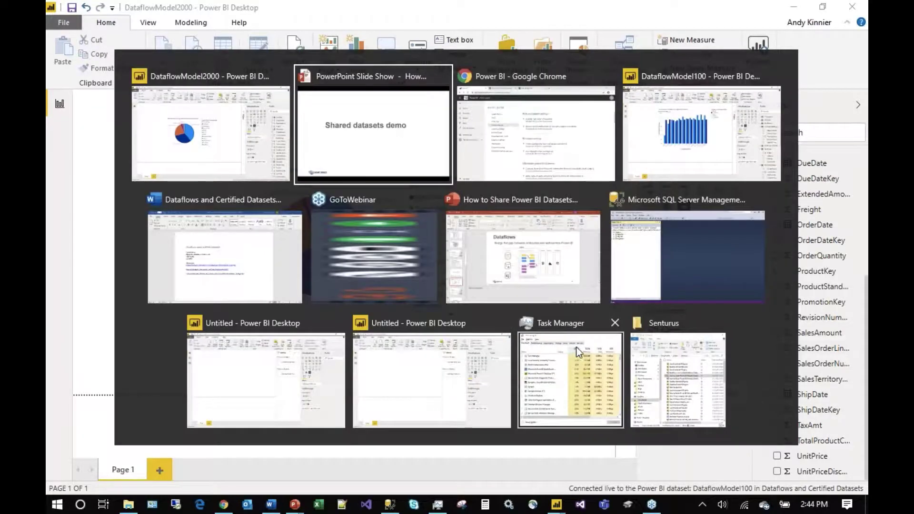
{"action": "key", "text": "alt+Tab"}
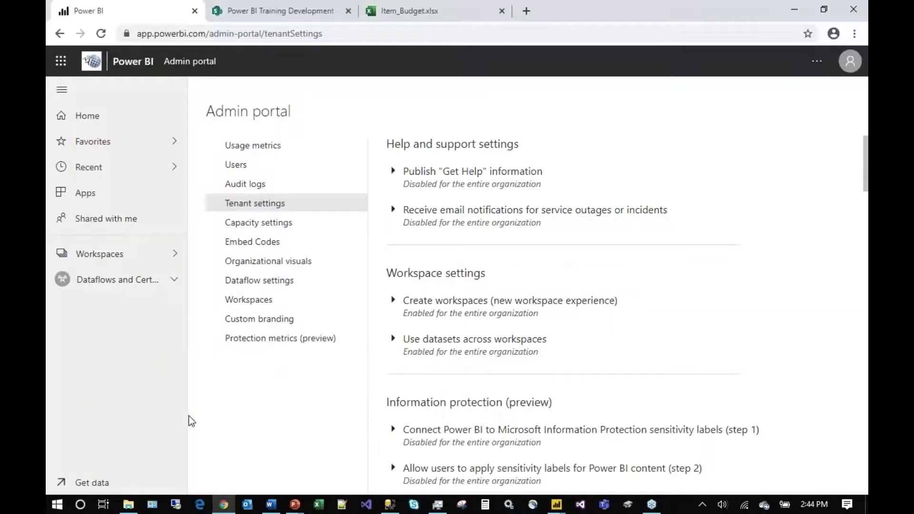
{"action": "left_click", "coordinate": [109, 255]}
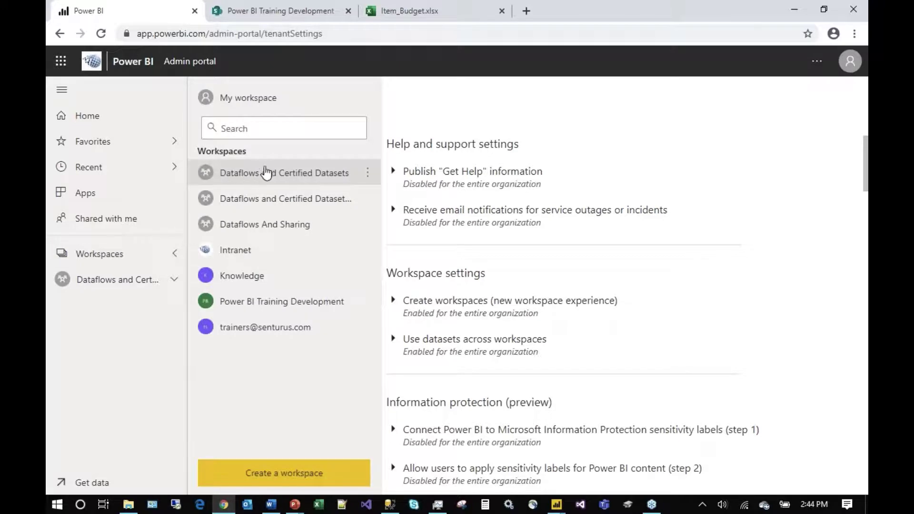
{"action": "left_click", "coordinate": [264, 202]}
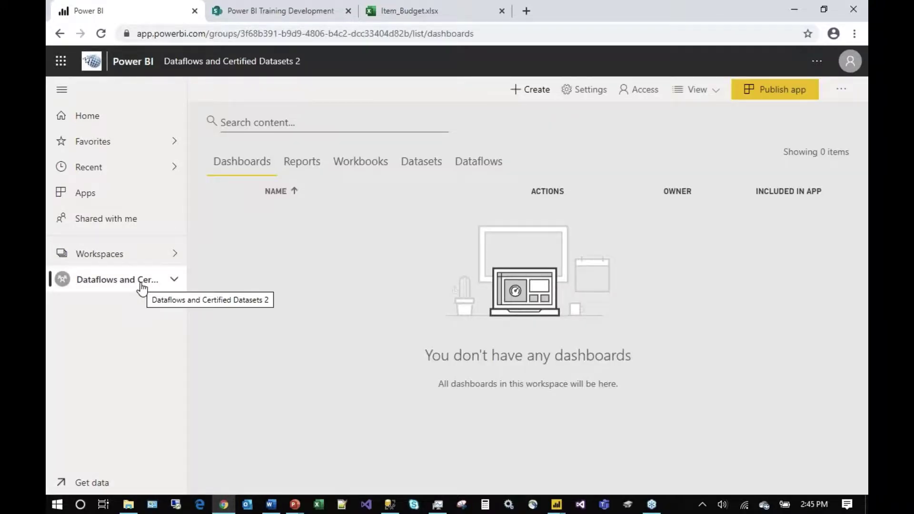
{"action": "left_click", "coordinate": [429, 166]}
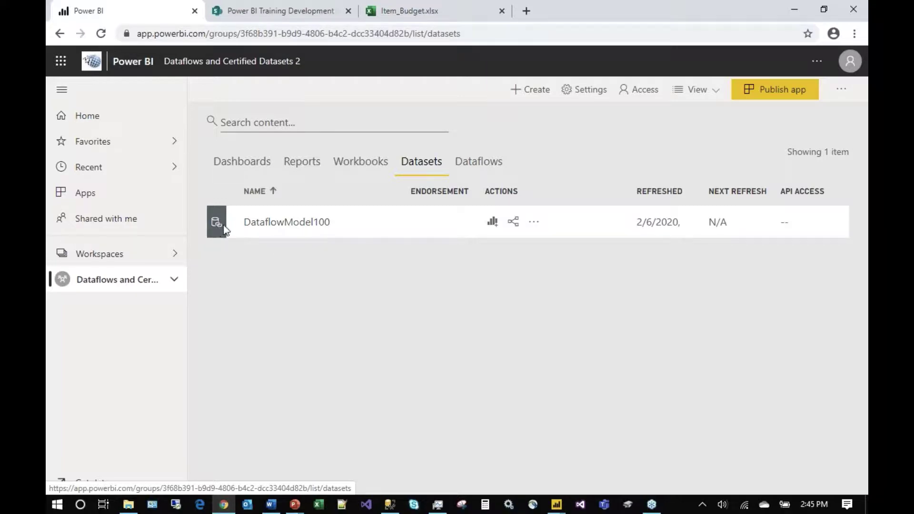
Compare the datasets list of the Dataflows and Certified Datasets workspace with that of Dataflows and Certified Datasets 2
{"action": "left_click", "coordinate": [152, 255]}
{"action": "left_click", "coordinate": [240, 175]}
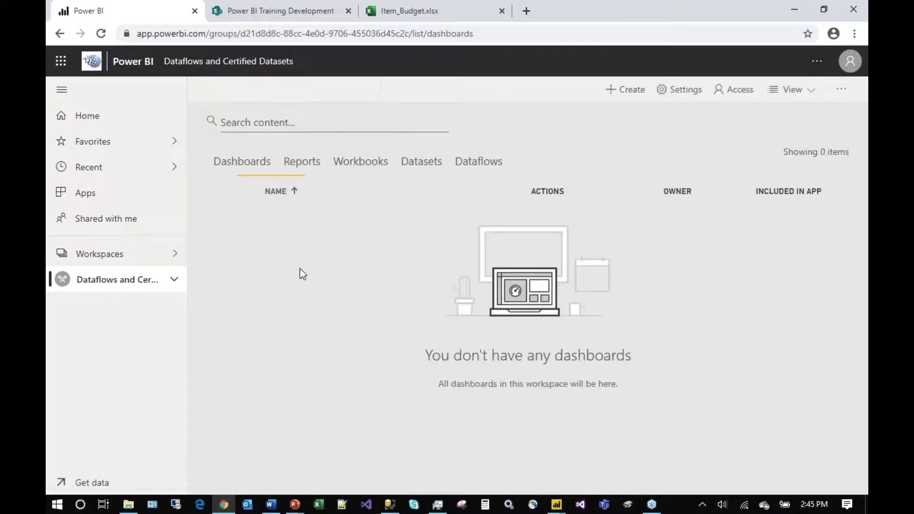
{"action": "left_click", "coordinate": [425, 163]}
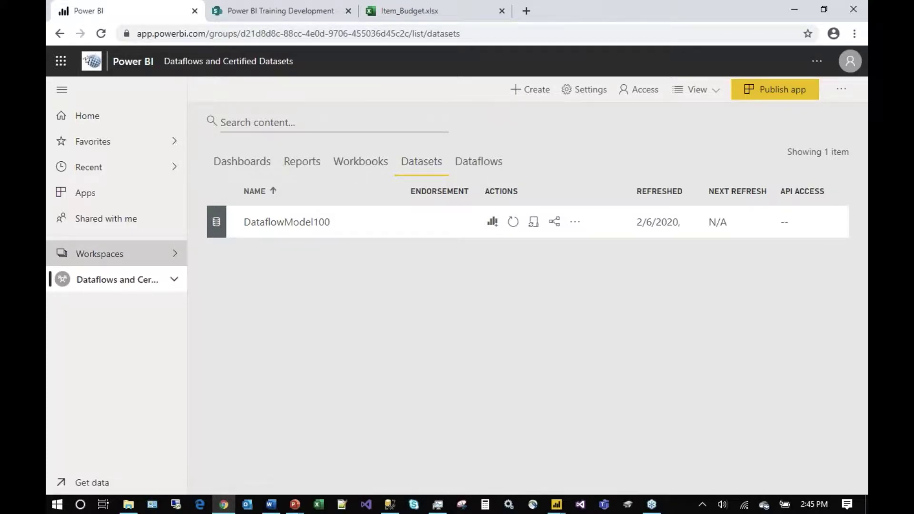
{"action": "left_click", "coordinate": [119, 253]}
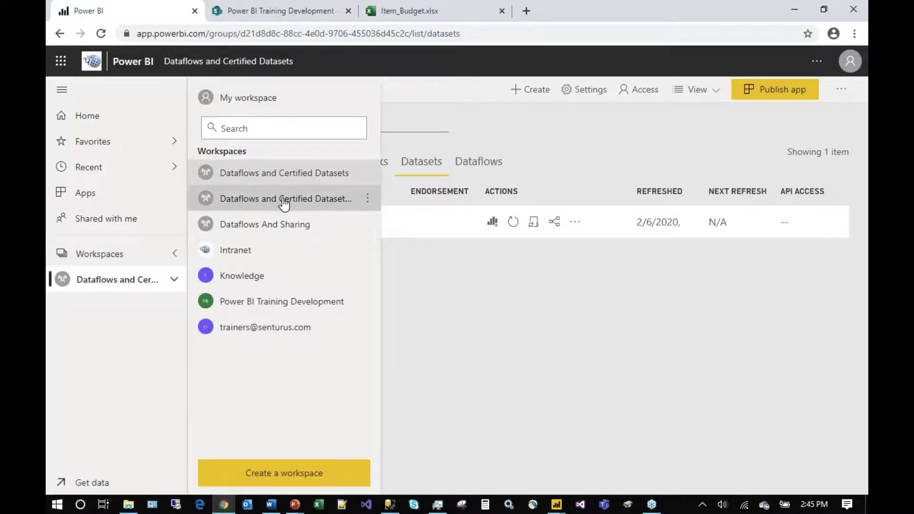
{"action": "left_click", "coordinate": [284, 200]}
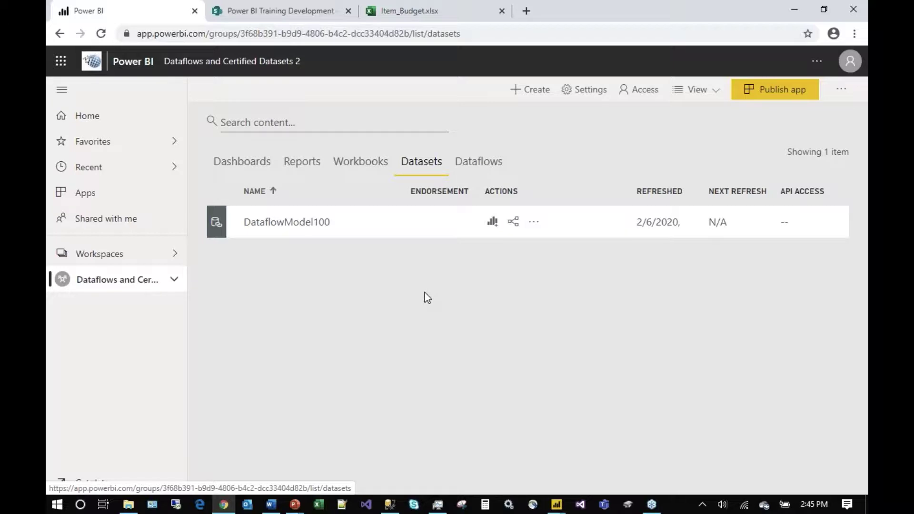
Return to the Dataflows and Certified Datasets workspace and check its datasets list
{"action": "left_click", "coordinate": [109, 283]}
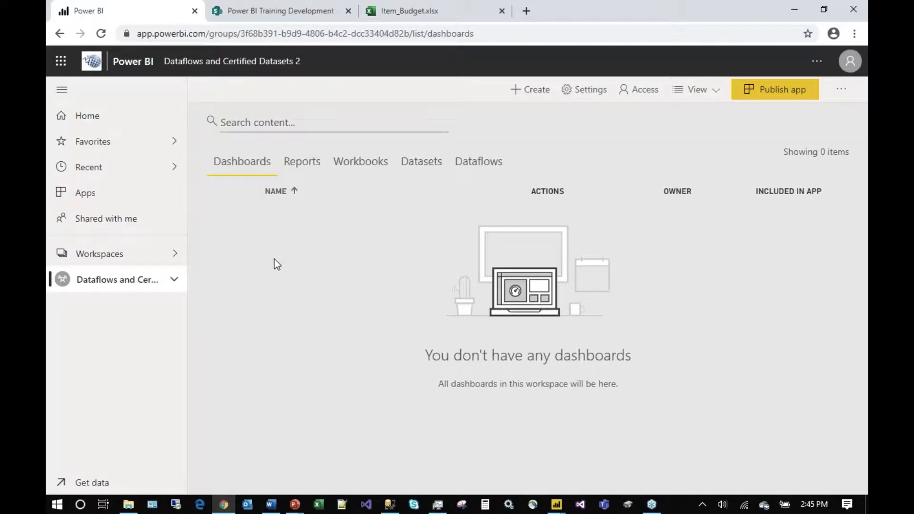
{"action": "left_click", "coordinate": [102, 259]}
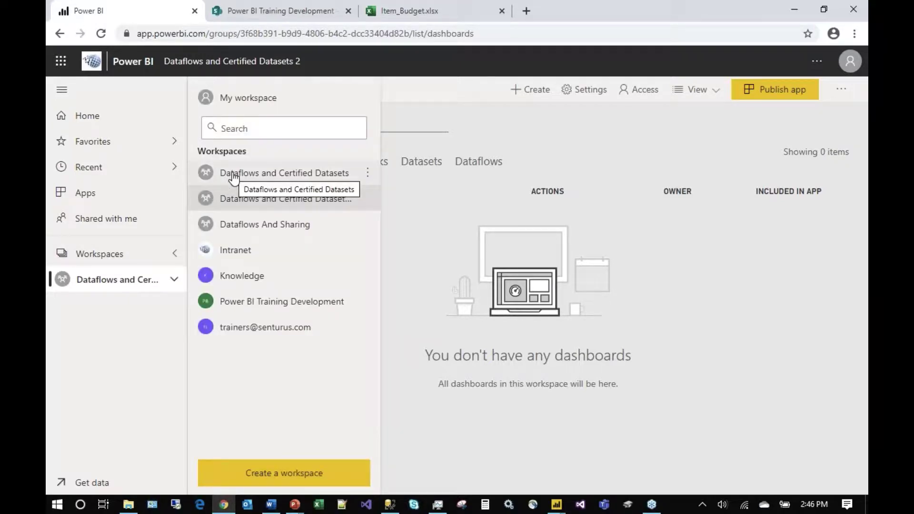
{"action": "left_click", "coordinate": [233, 177]}
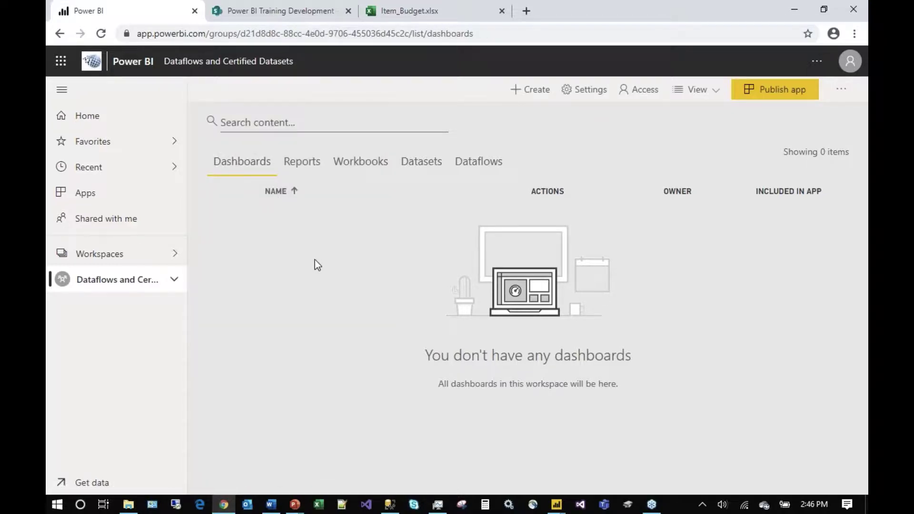
{"action": "left_click", "coordinate": [411, 170]}
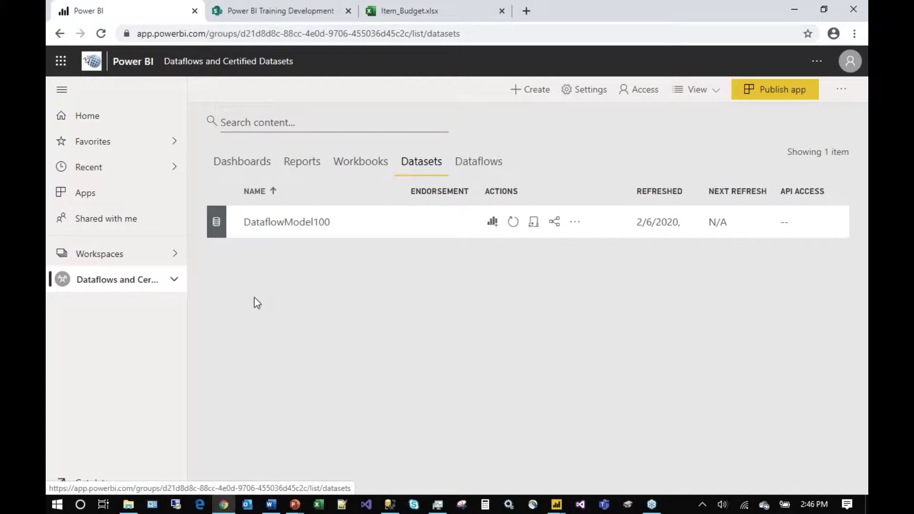
Open the settings of the DataflowModel100 dataset in the Dataflows and Certified Datasets workspace and expand its Endorsement options
{"action": "left_click", "coordinate": [132, 284]}
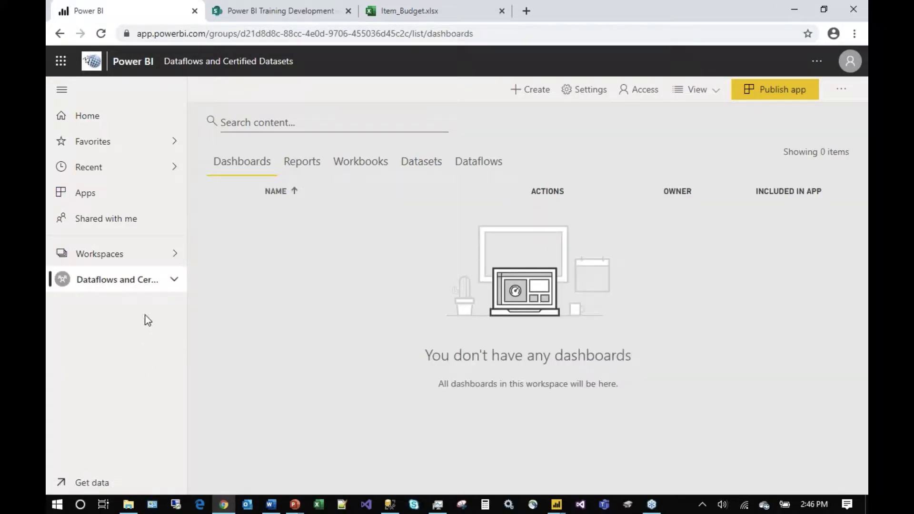
{"action": "left_click", "coordinate": [174, 281]}
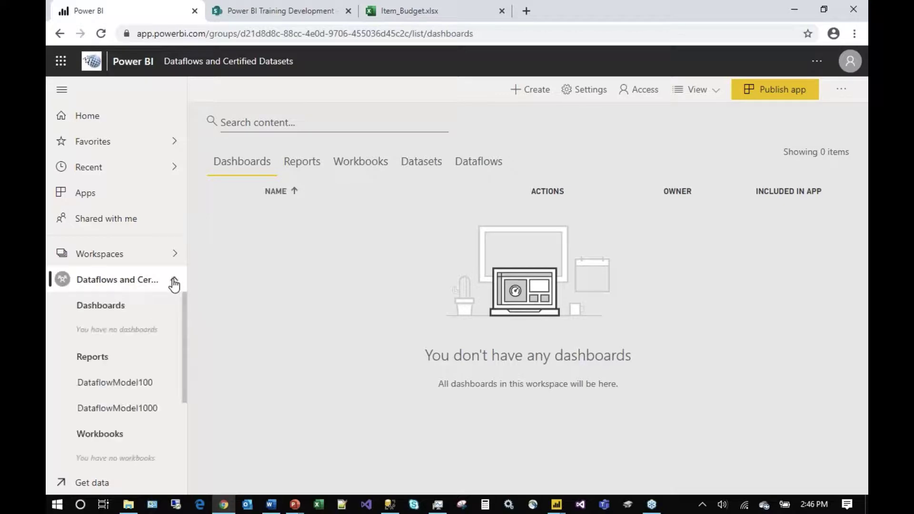
{"action": "scroll", "coordinate": [138, 365], "scroll_direction": "down", "scroll_amount": 3}
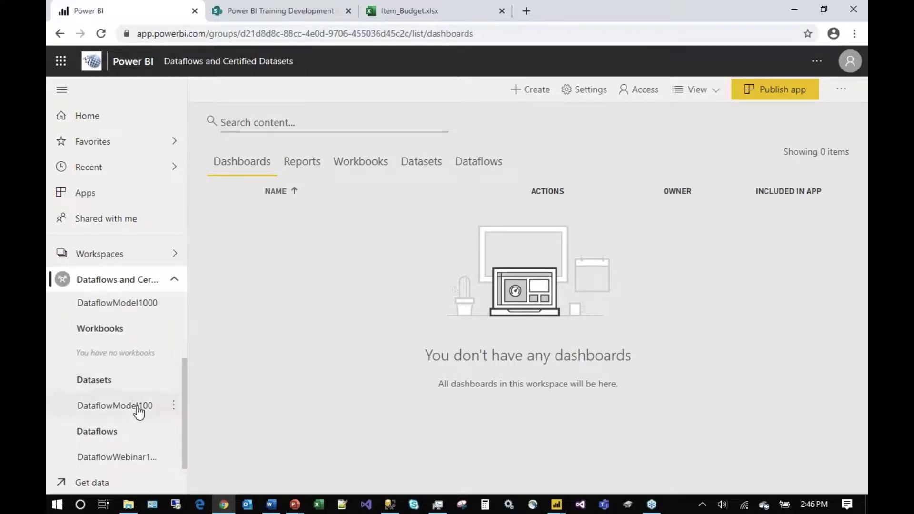
{"action": "left_click", "coordinate": [174, 406]}
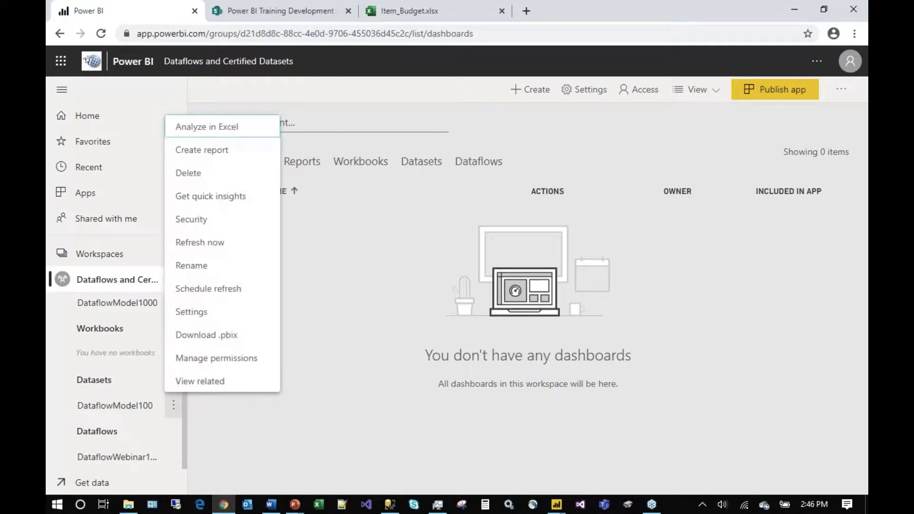
{"action": "left_click", "coordinate": [199, 313]}
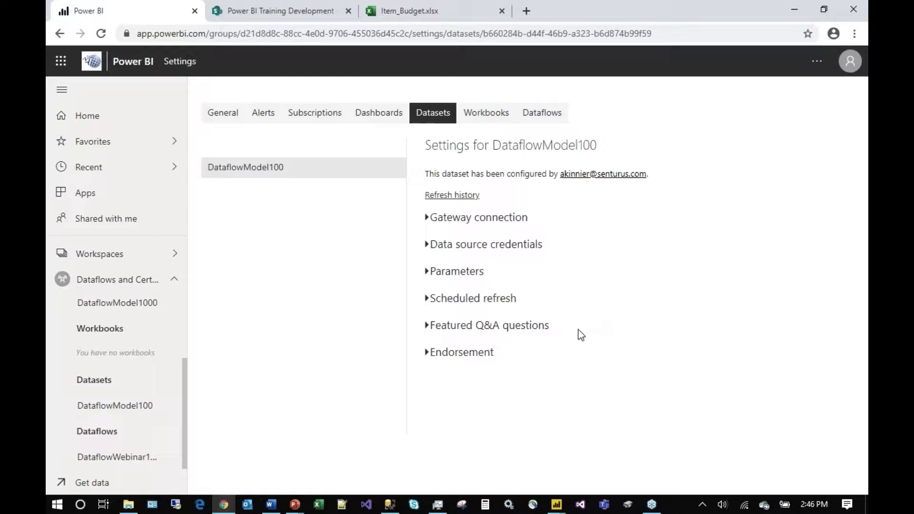
{"action": "left_click", "coordinate": [427, 354]}
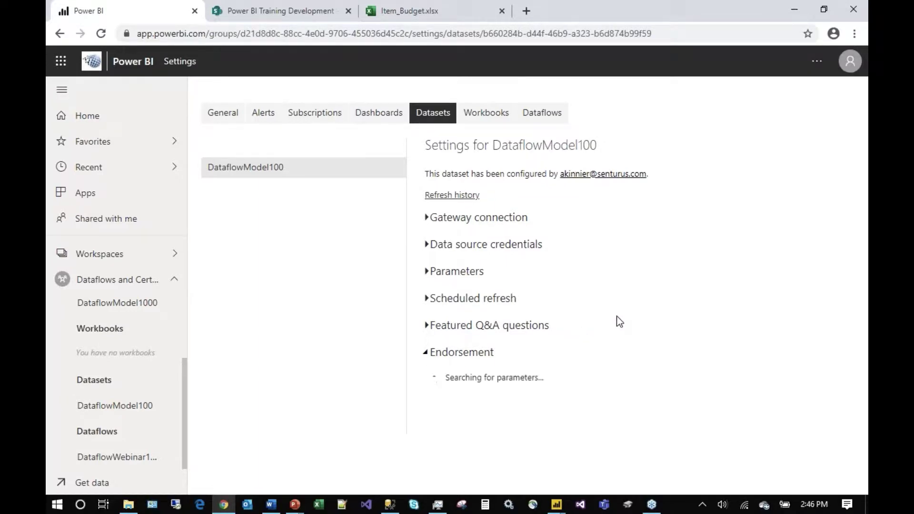
{"action": "scroll", "coordinate": [504, 267], "scroll_direction": "down", "scroll_amount": 3}
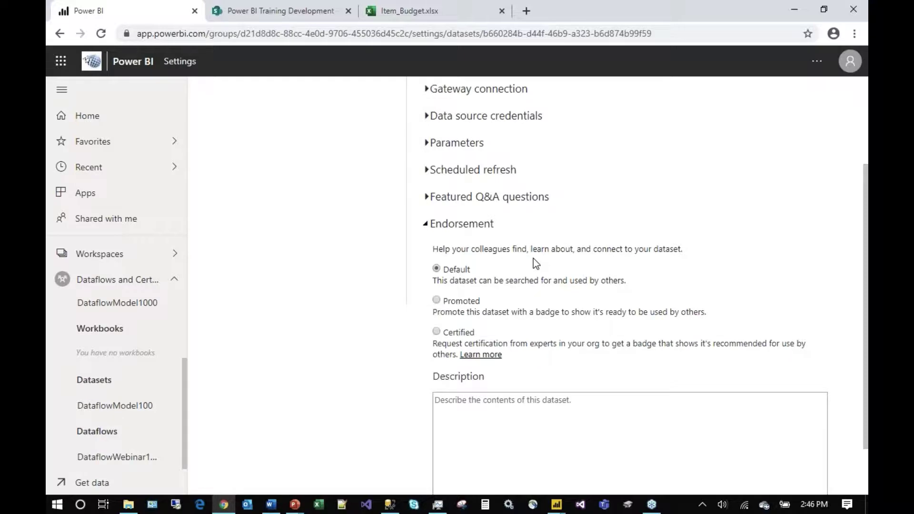
Switch to the PowerPoint slide show and compare the Certified datasets slide with the dataset's endorsement options in the Power BI service
{"action": "key", "text": "alt+Tab"}
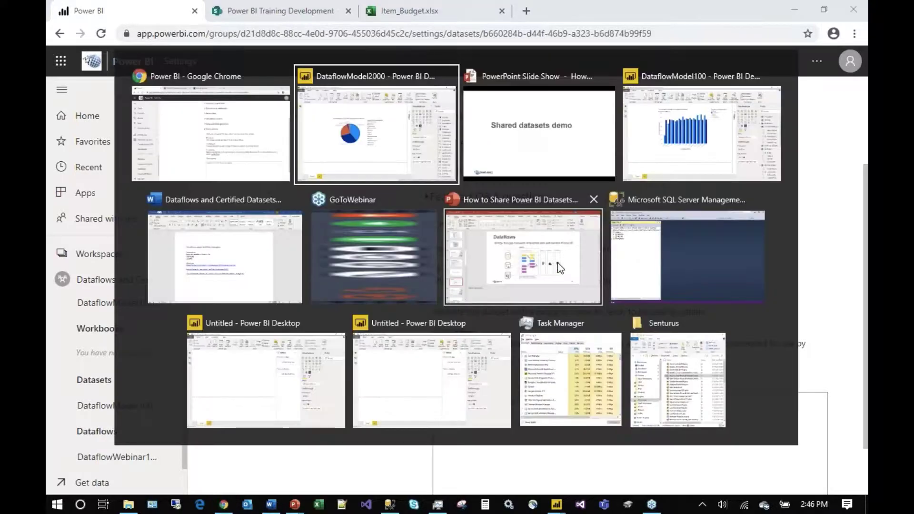
{"action": "left_click", "coordinate": [531, 248]}
{"action": "left_click", "coordinate": [534, 267]}
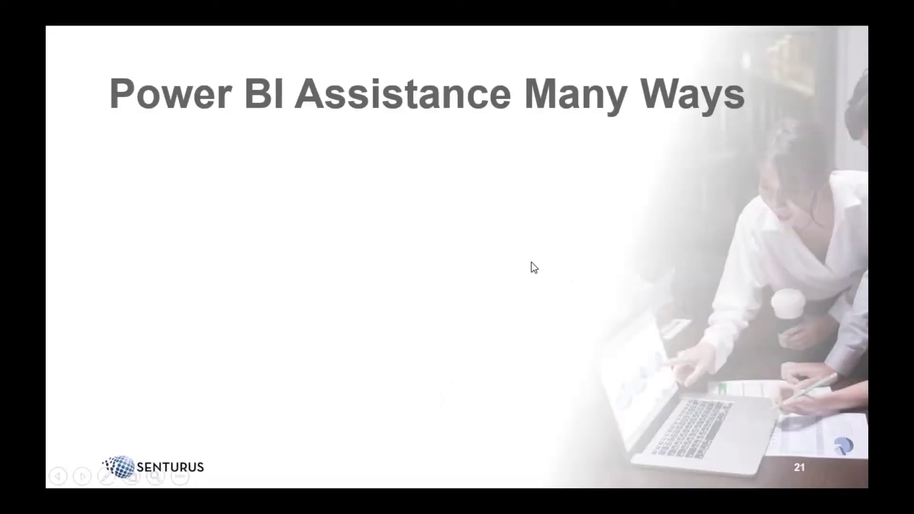
{"action": "left_click", "coordinate": [531, 262]}
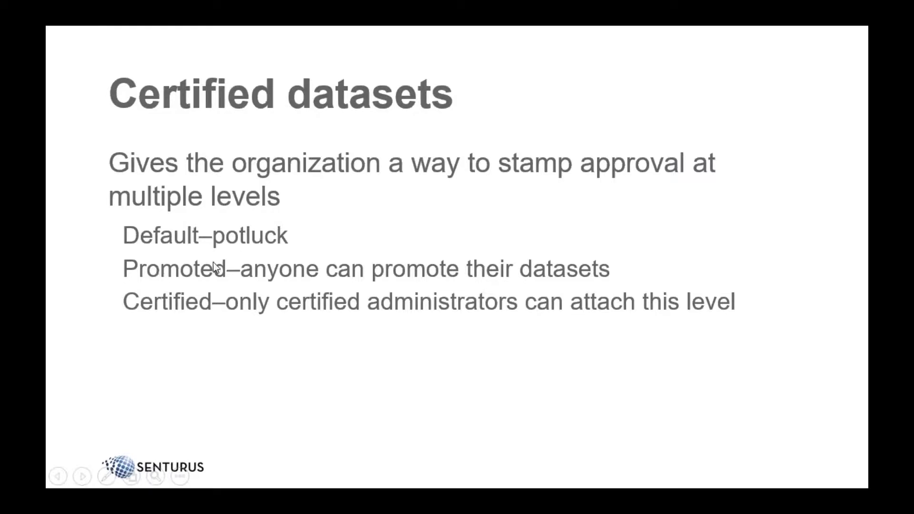
{"action": "key", "text": "alt+Tab"}
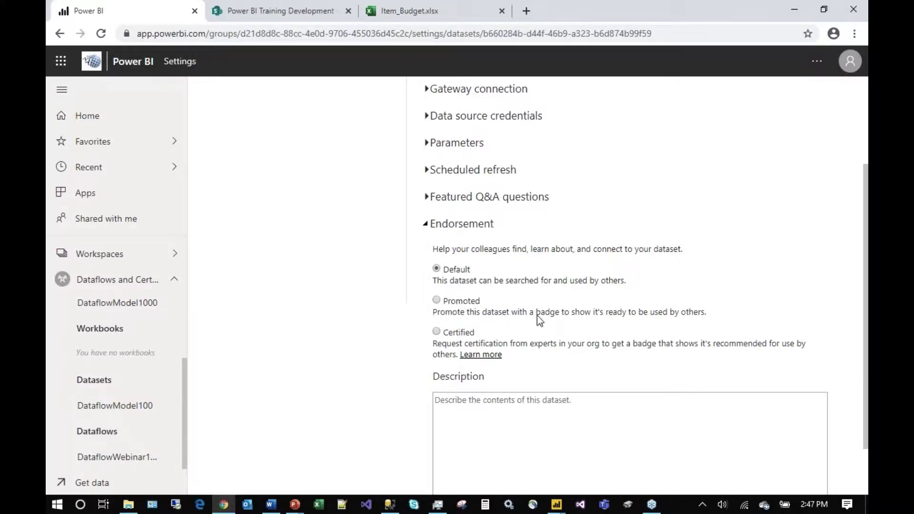
{"action": "key", "text": "alt+Tab"}
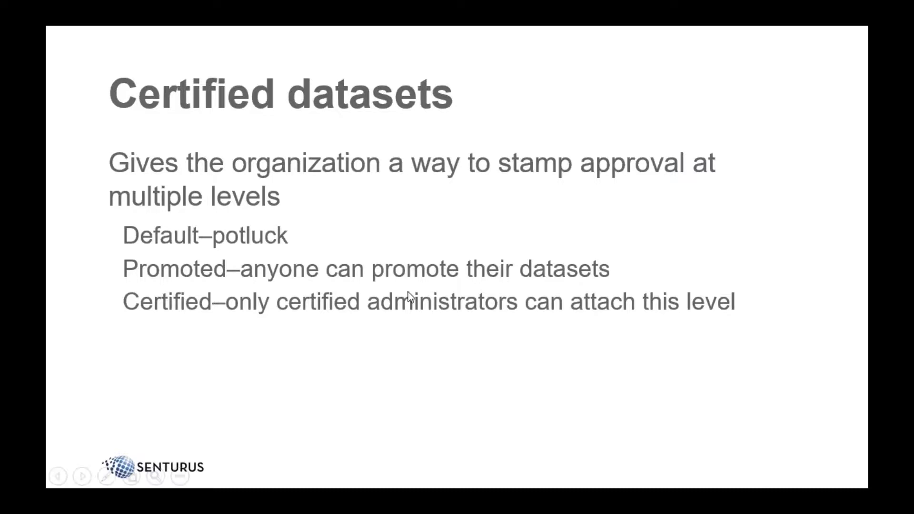
Switch back to the Power BI service, set the endorsement of DataflowModel100 to Certified and apply it
{"action": "key", "text": "alt+Tab"}
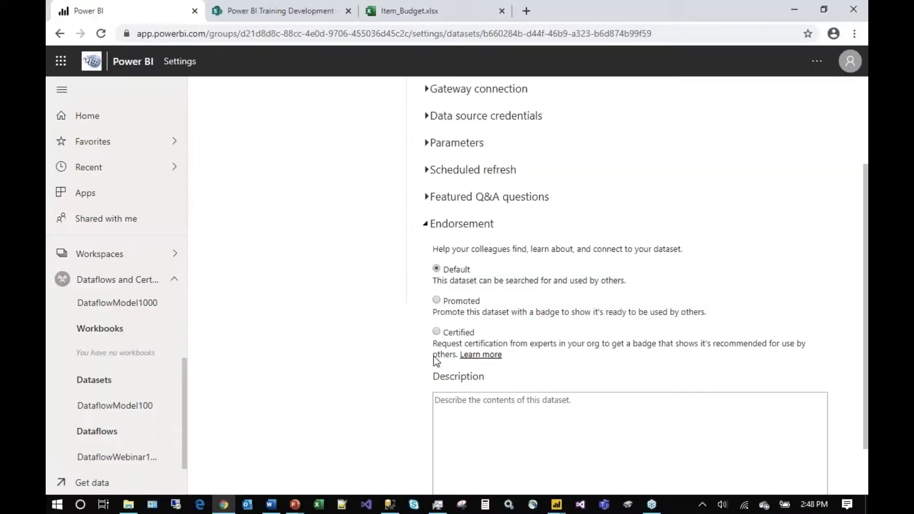
{"action": "left_click", "coordinate": [436, 331]}
{"action": "scroll", "coordinate": [666, 390], "scroll_direction": "down", "scroll_amount": 1}
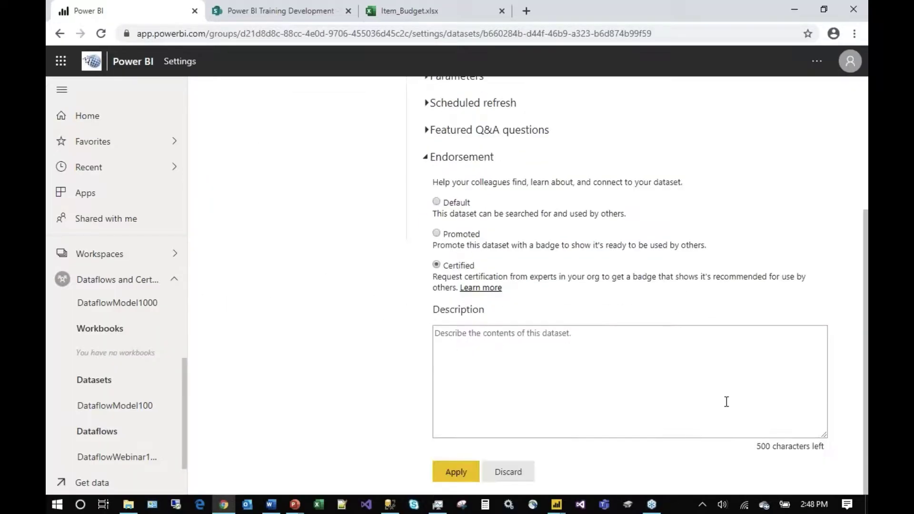
{"action": "left_click", "coordinate": [454, 472]}
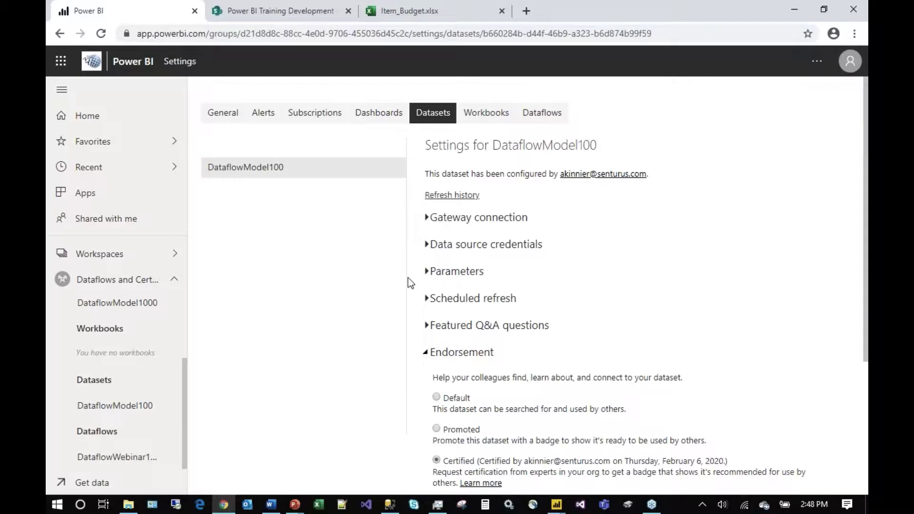
Switch to an untitled Power BI Desktop report, list the available Power BI datasets as a data source, examine their endorsements and close the list
{"action": "left_click", "coordinate": [556, 504]}
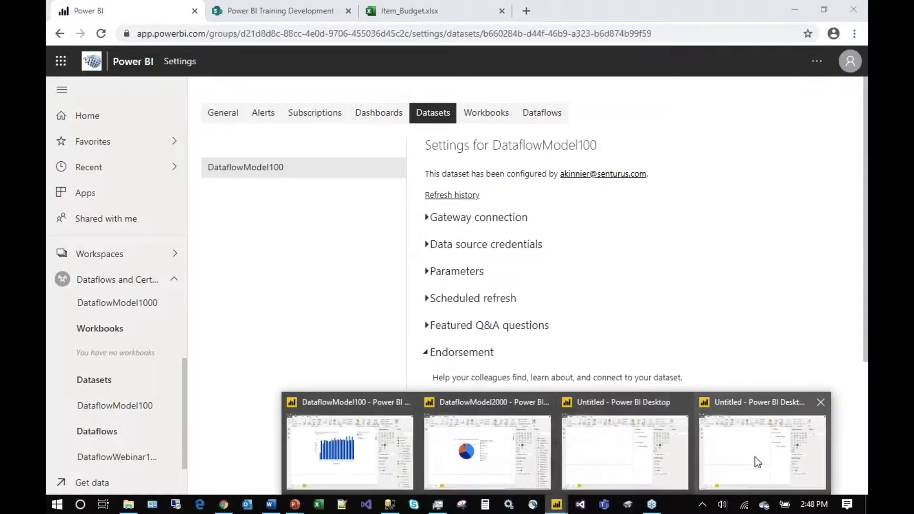
{"action": "left_click", "coordinate": [610, 461]}
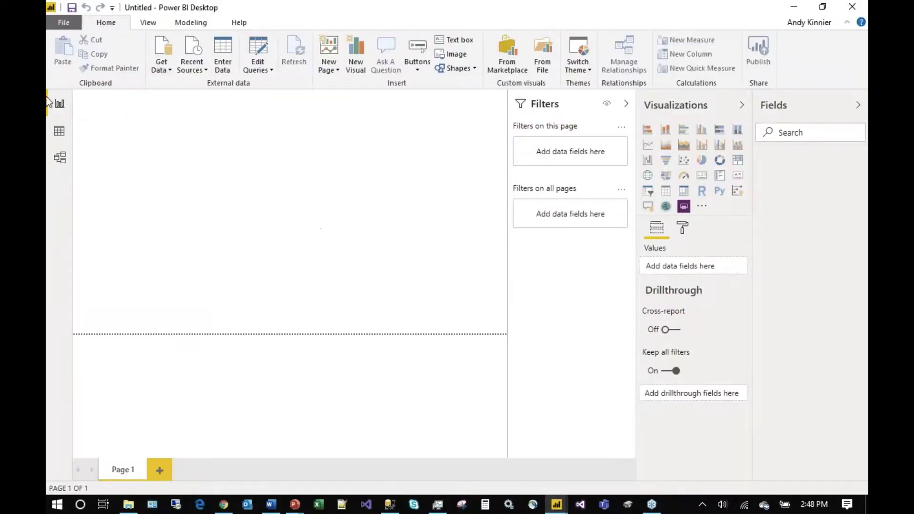
{"action": "left_click", "coordinate": [155, 47]}
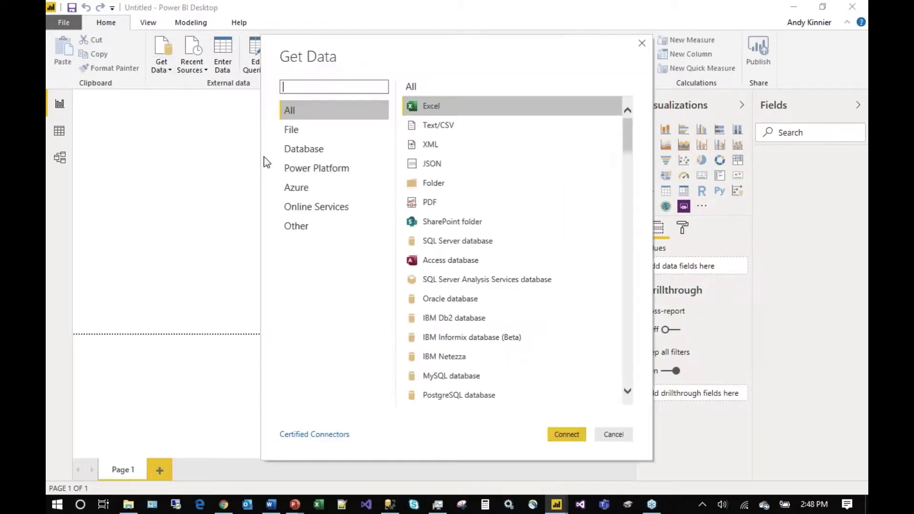
{"action": "left_click", "coordinate": [298, 171]}
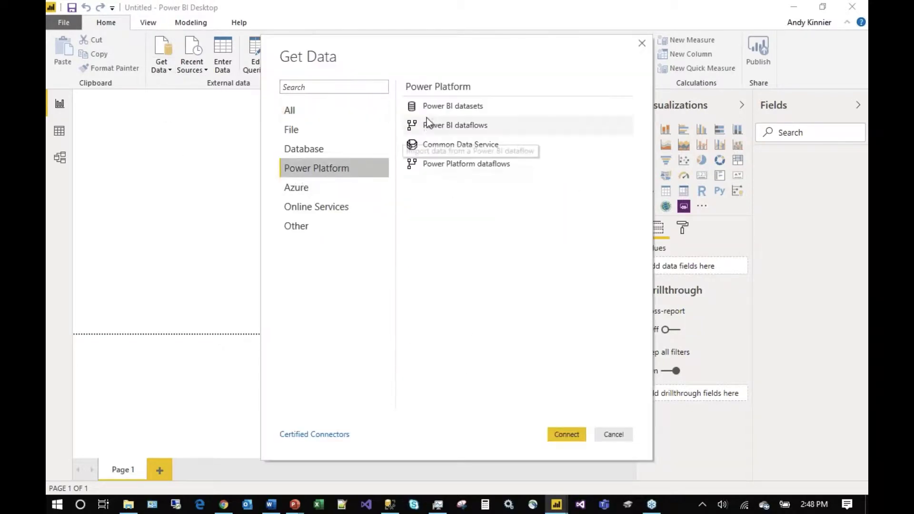
{"action": "left_click", "coordinate": [432, 106]}
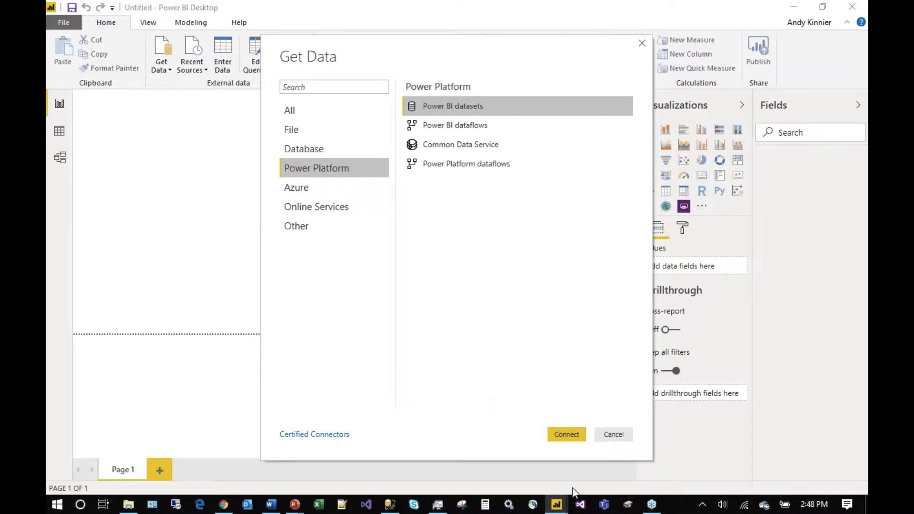
{"action": "left_click", "coordinate": [565, 435]}
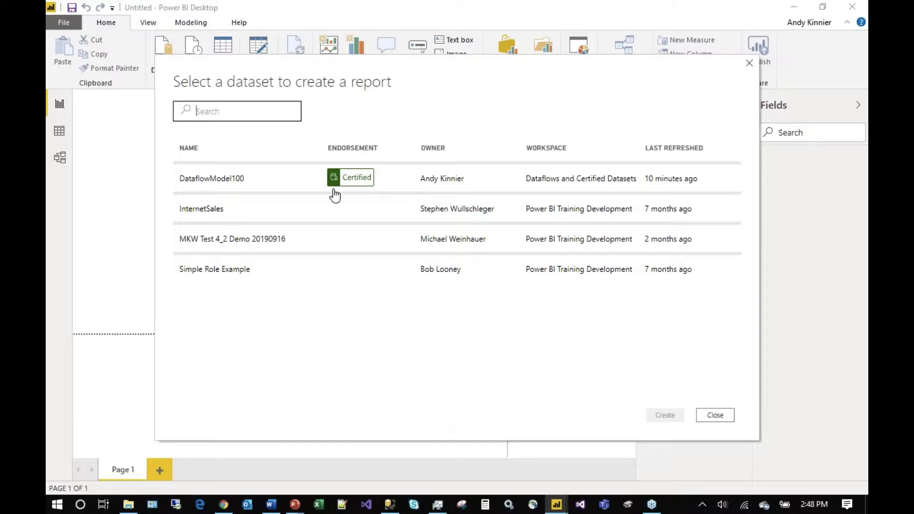
{"action": "mouse_move", "coordinate": [360, 188]}
{"action": "left_click_drag", "start_coordinate": [210, 215], "coordinate": [293, 222]}
{"action": "left_click", "coordinate": [702, 412]}
Switch to the PowerPoint slide show and advance to the Power BI Assistance Many Ways slide
{"action": "key", "text": "alt+Tab"}
{"action": "key", "text": "Tab"}
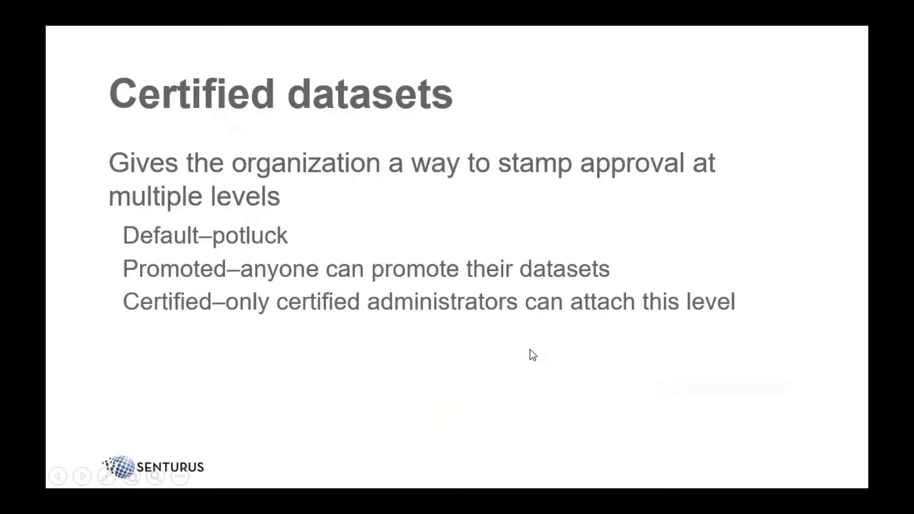
{"action": "key", "text": "Right"}
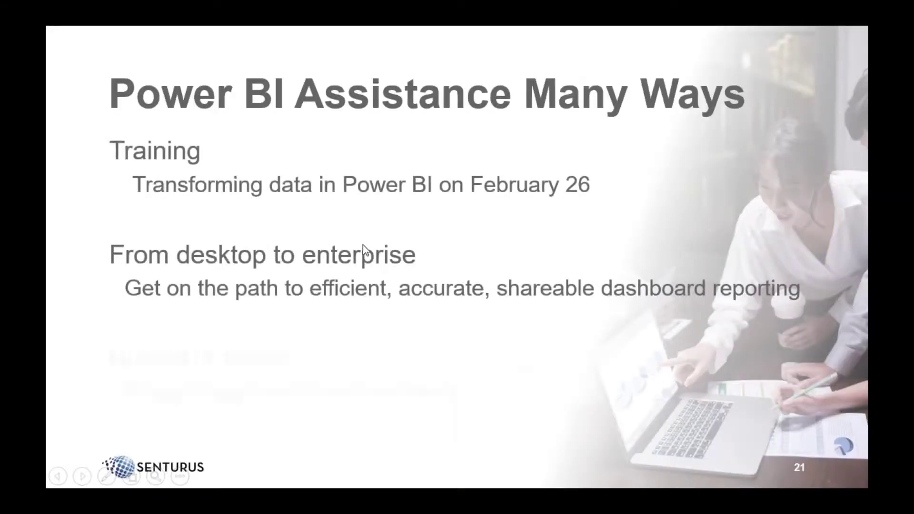